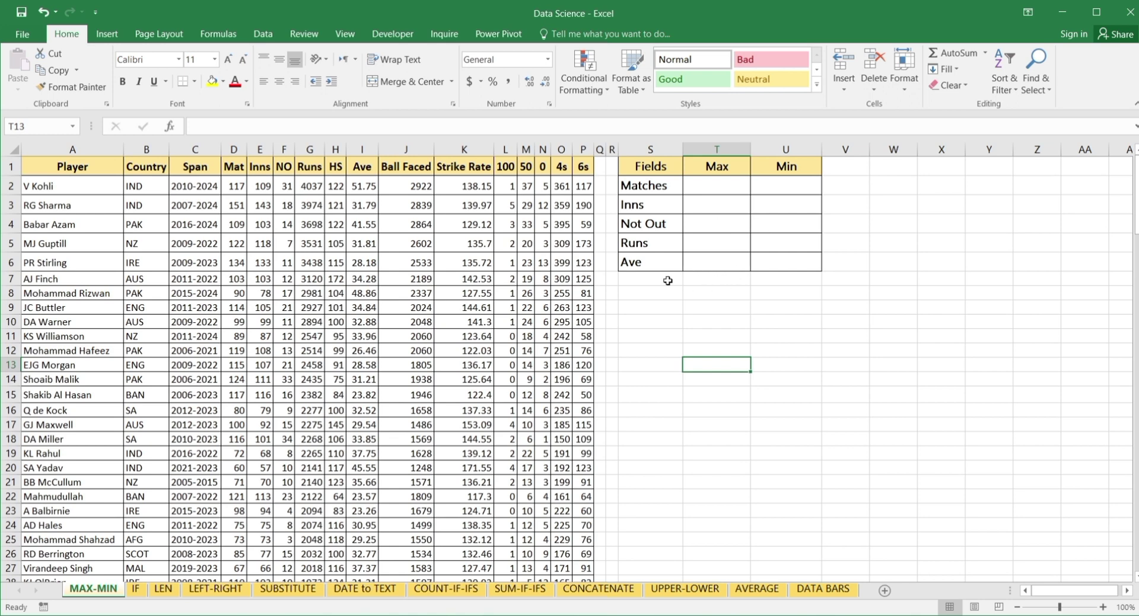
Calculate the maximum number of matches in cell T2 with the formula =MAX(D2:D151)
left_click(729, 187)
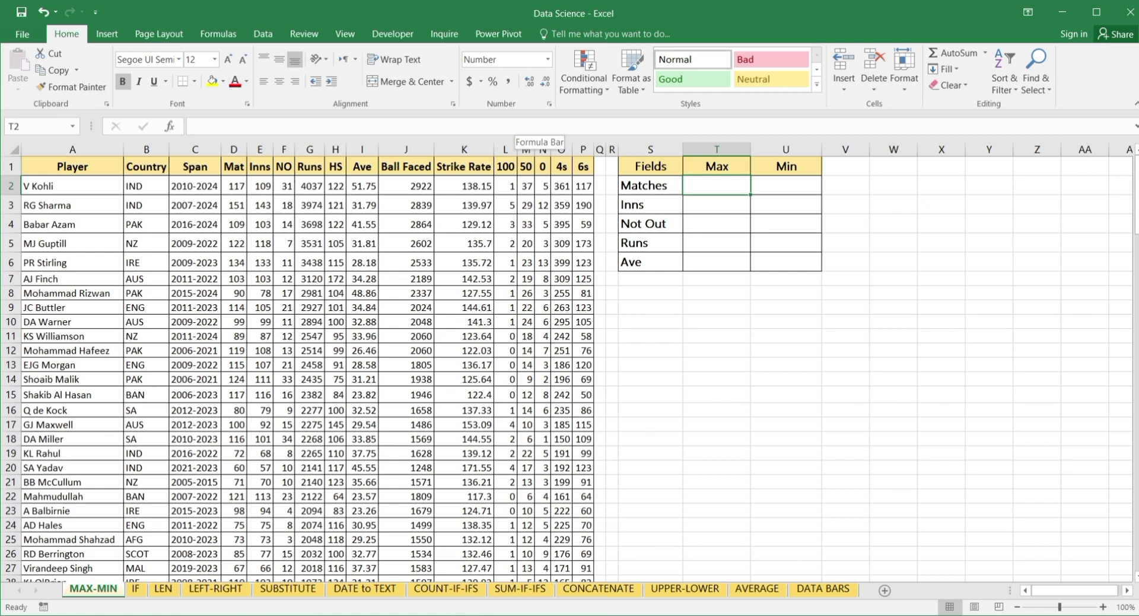
type("=")
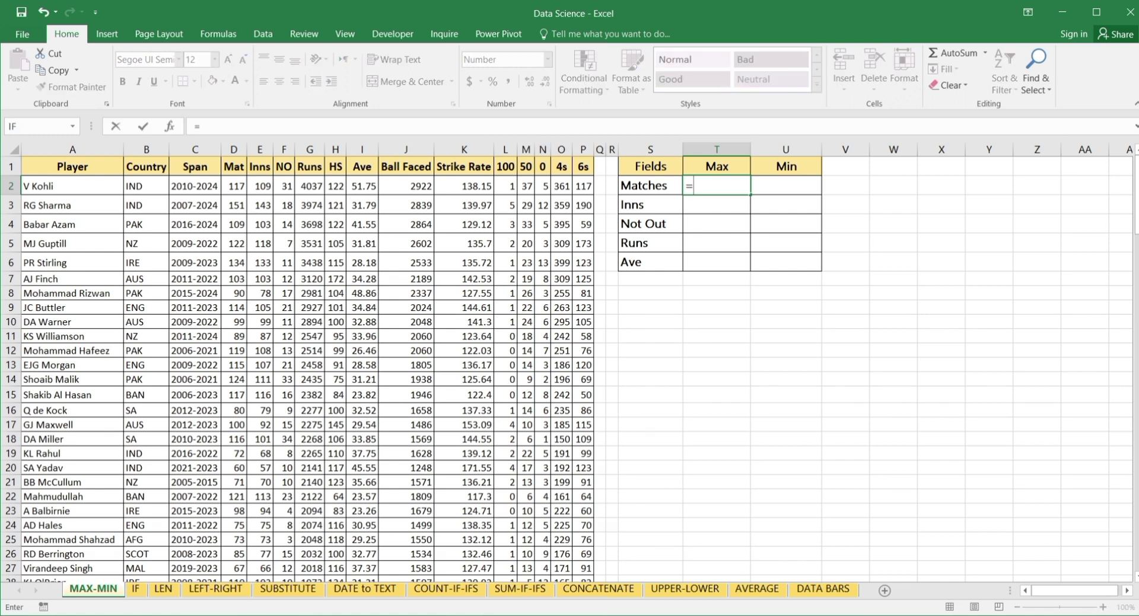
type("M")
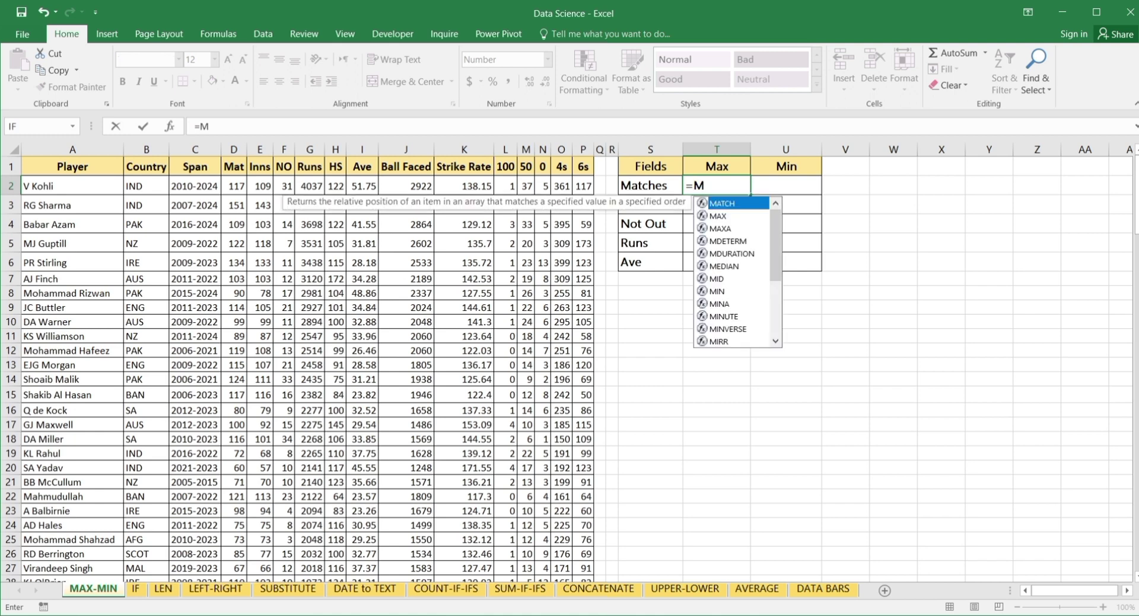
type("AX")
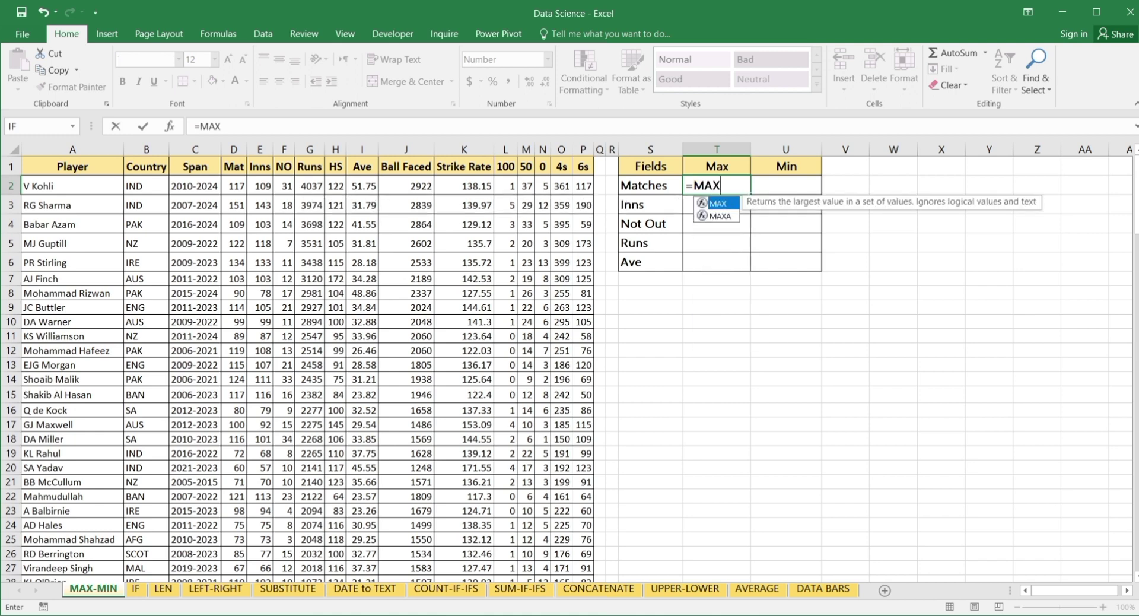
type("(")
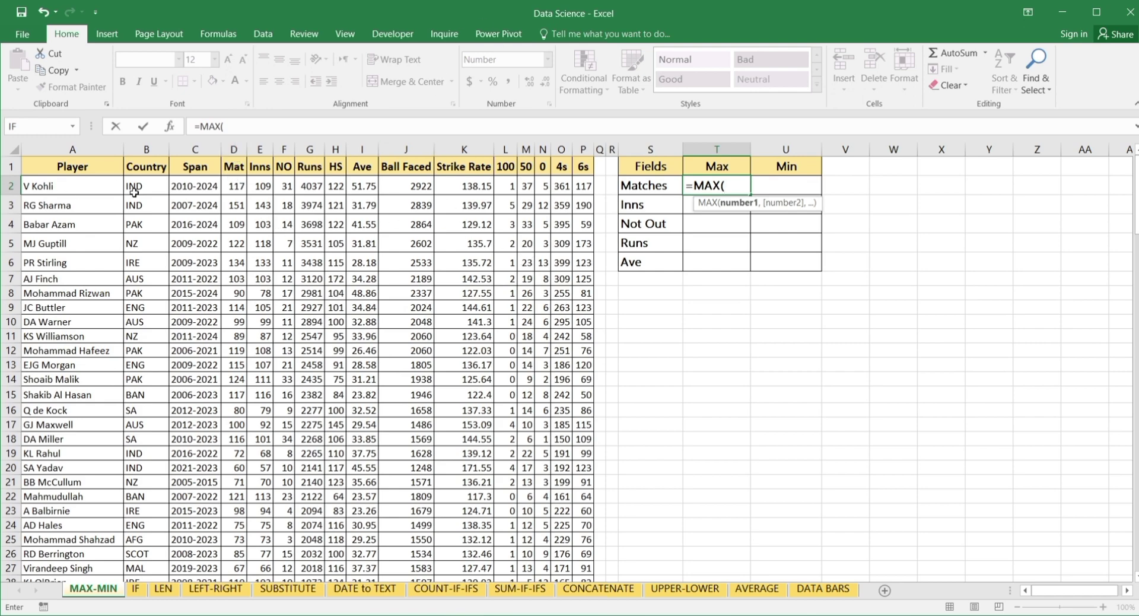
scroll(225, 262, "down", 8)
scroll(224, 261, "down", 20)
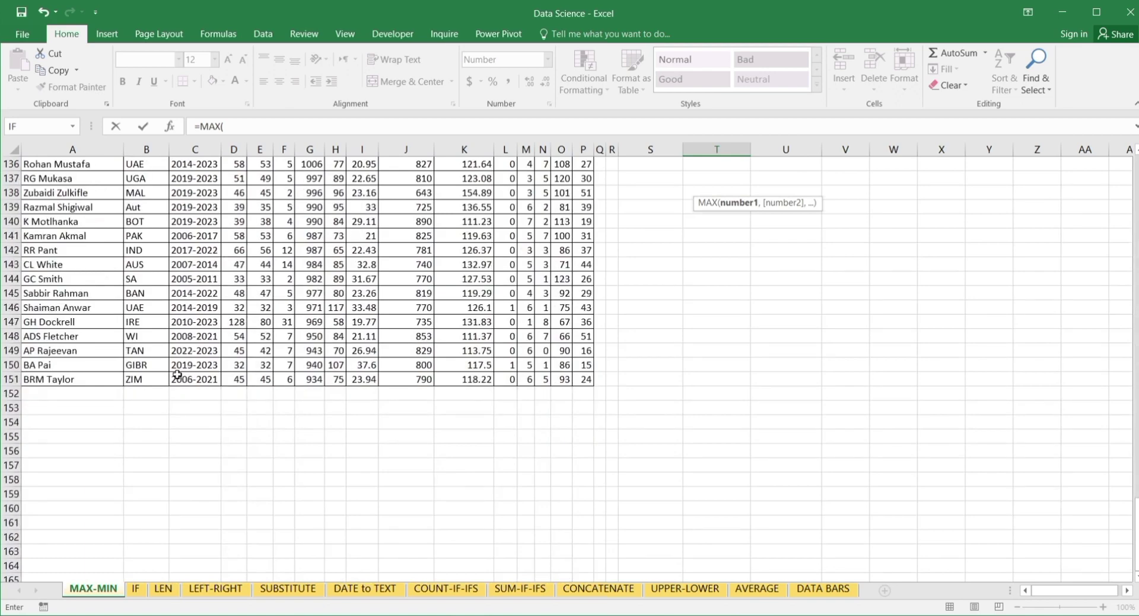
scroll(200, 395, "up", 13)
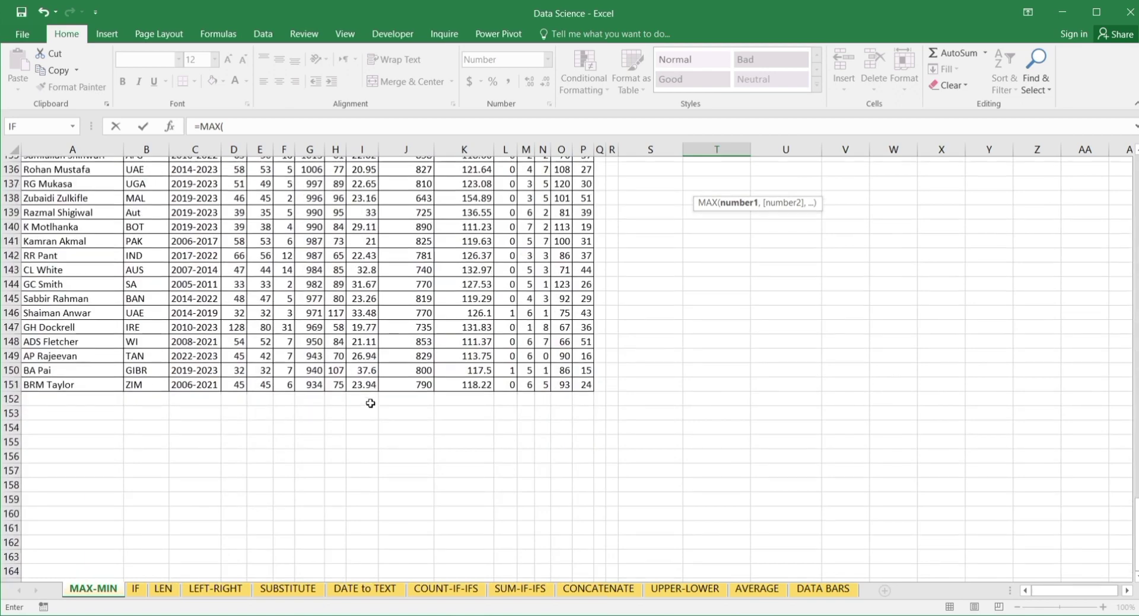
scroll(630, 269, "up", 20)
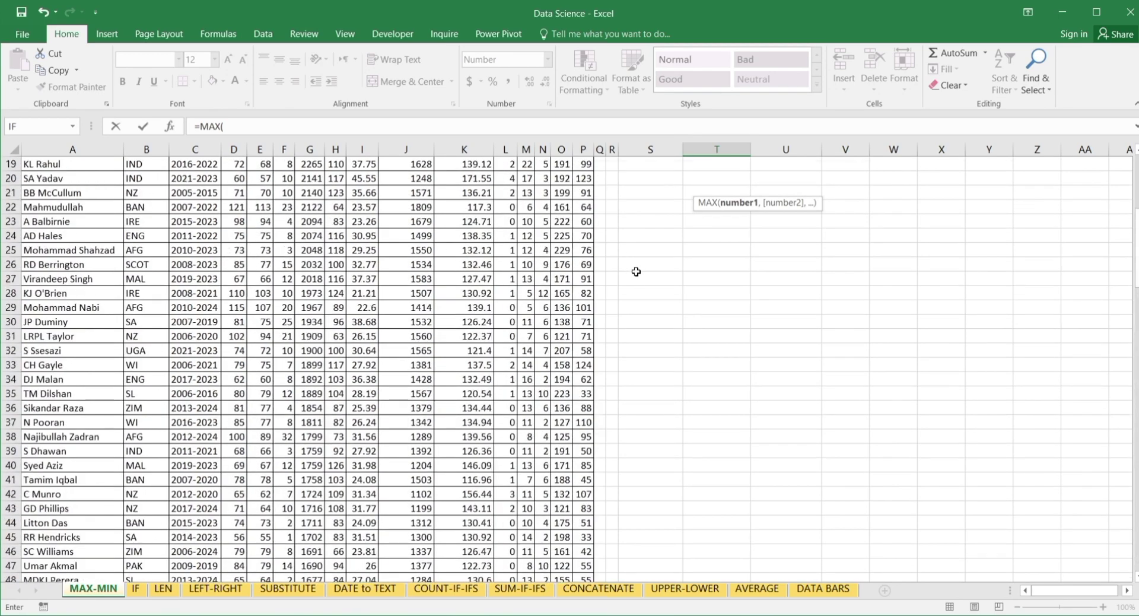
type("D")
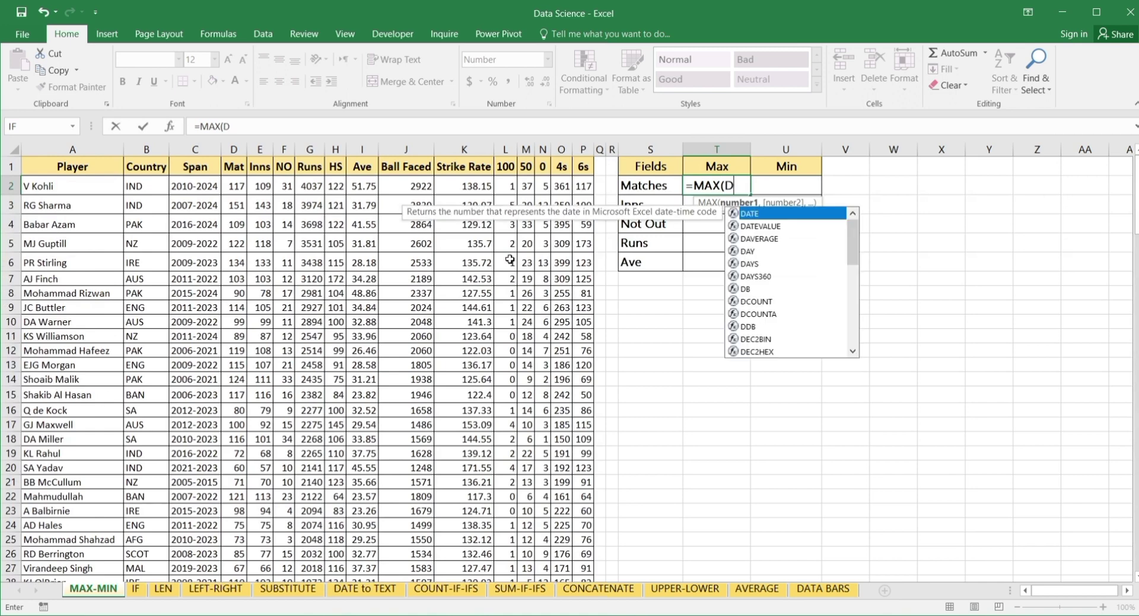
type("2")
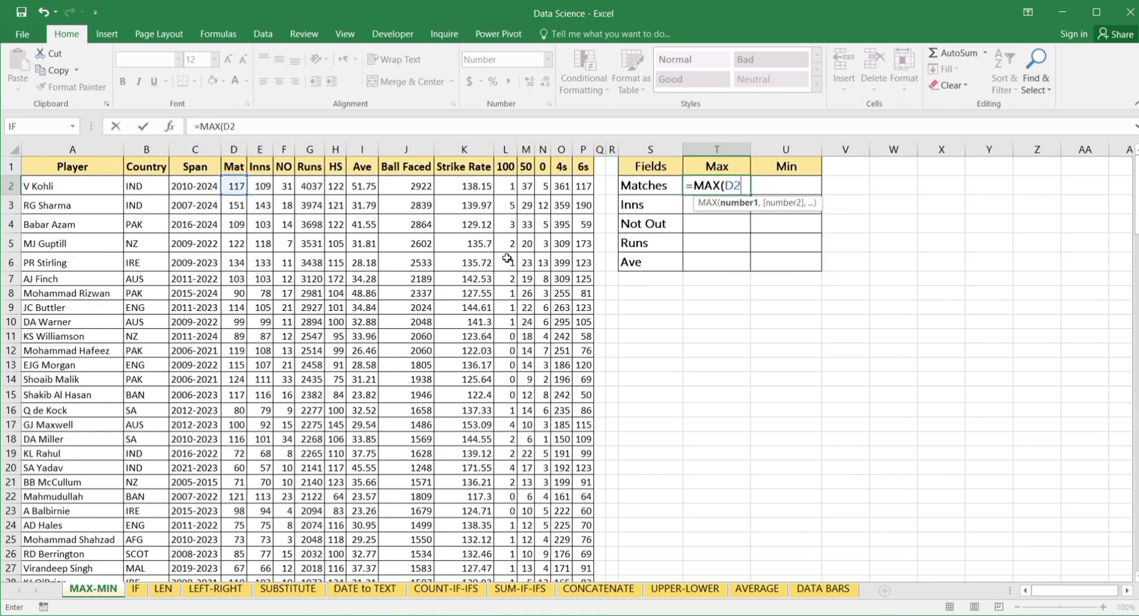
type(":D151")
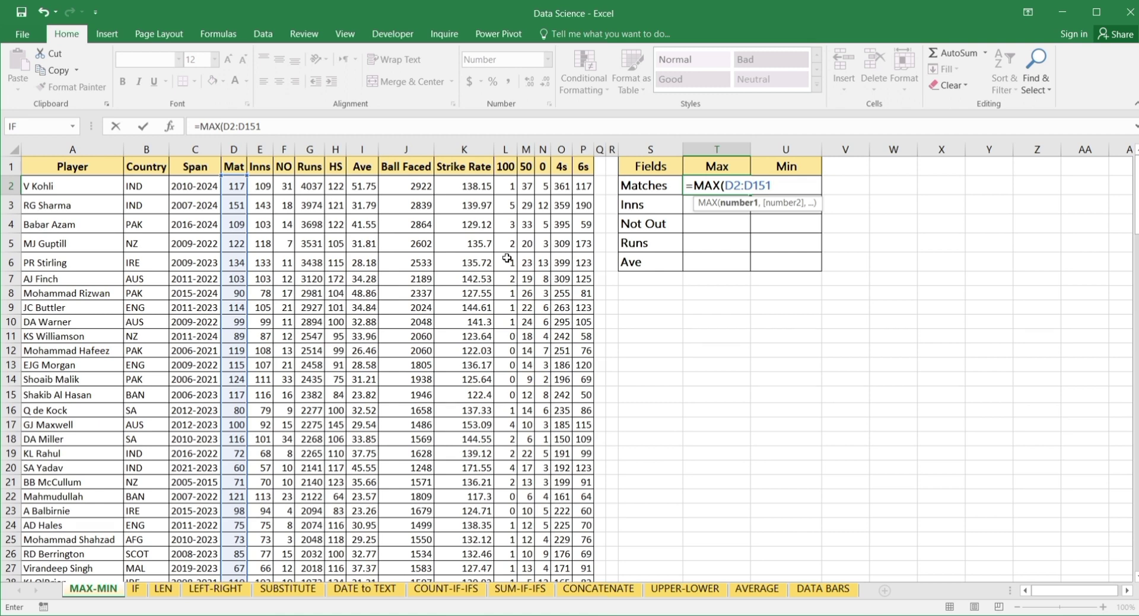
type(")")
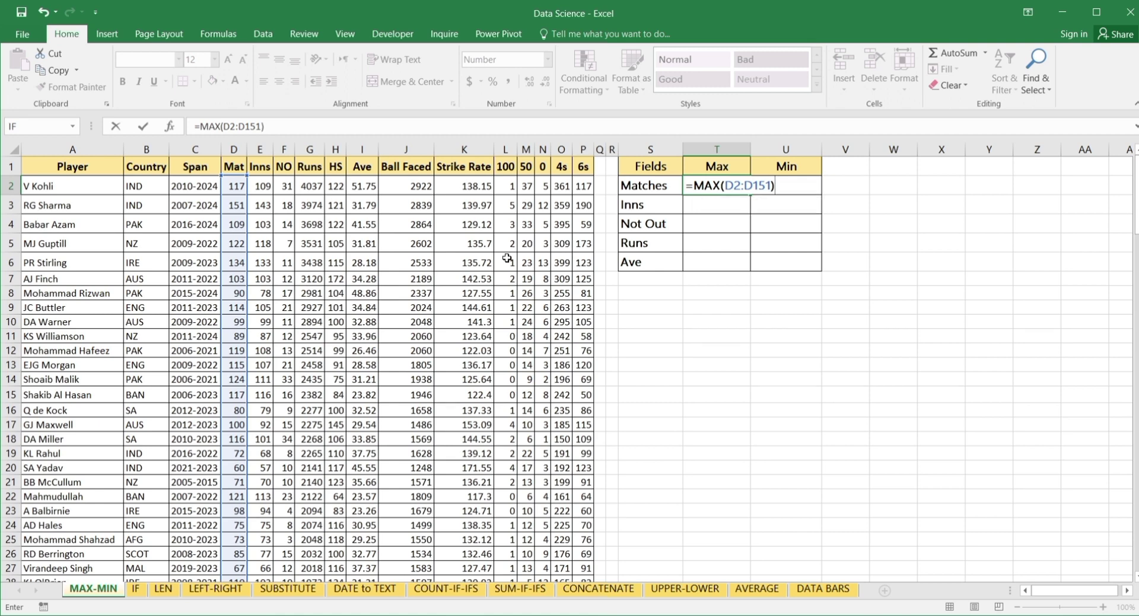
key("Return")
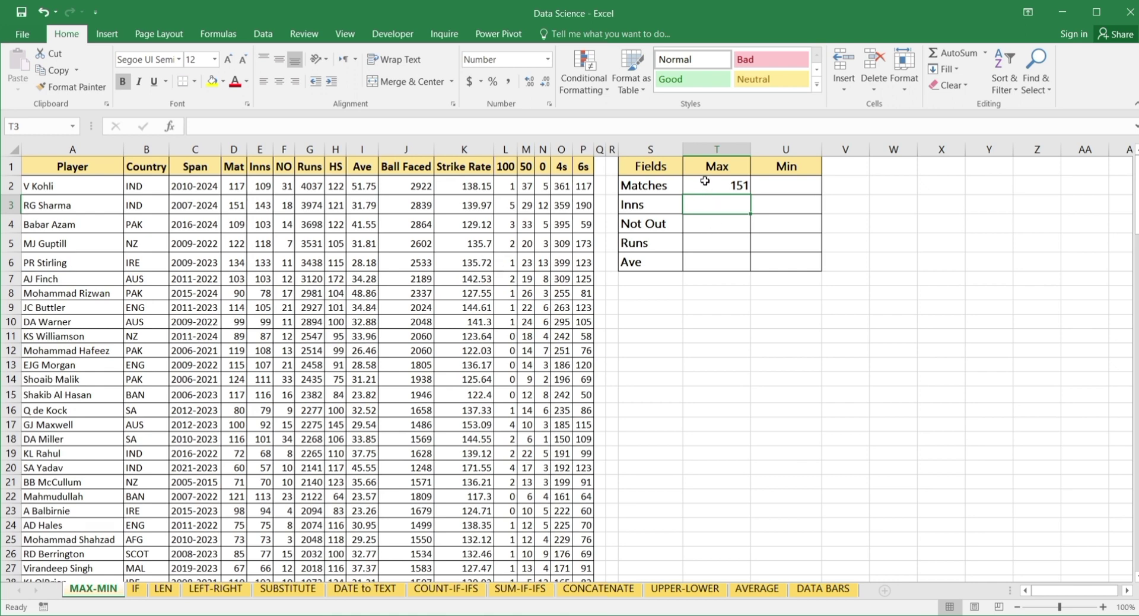
Calculate the minimum number of matches in cell U2 with the formula =MIN(D2:D151)
left_click(786, 190)
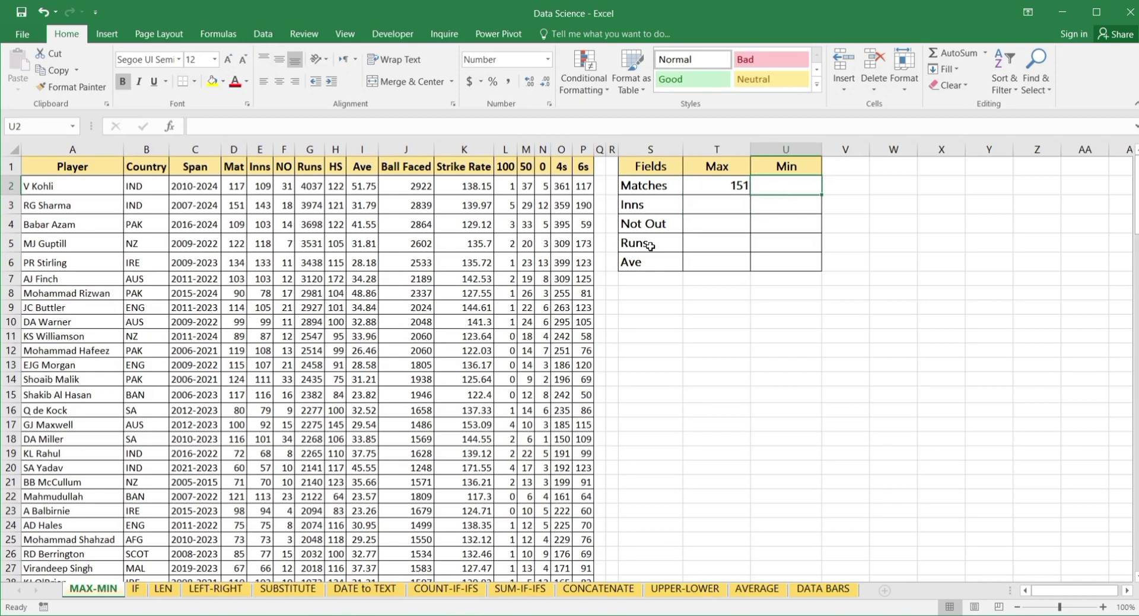
type("=MI")
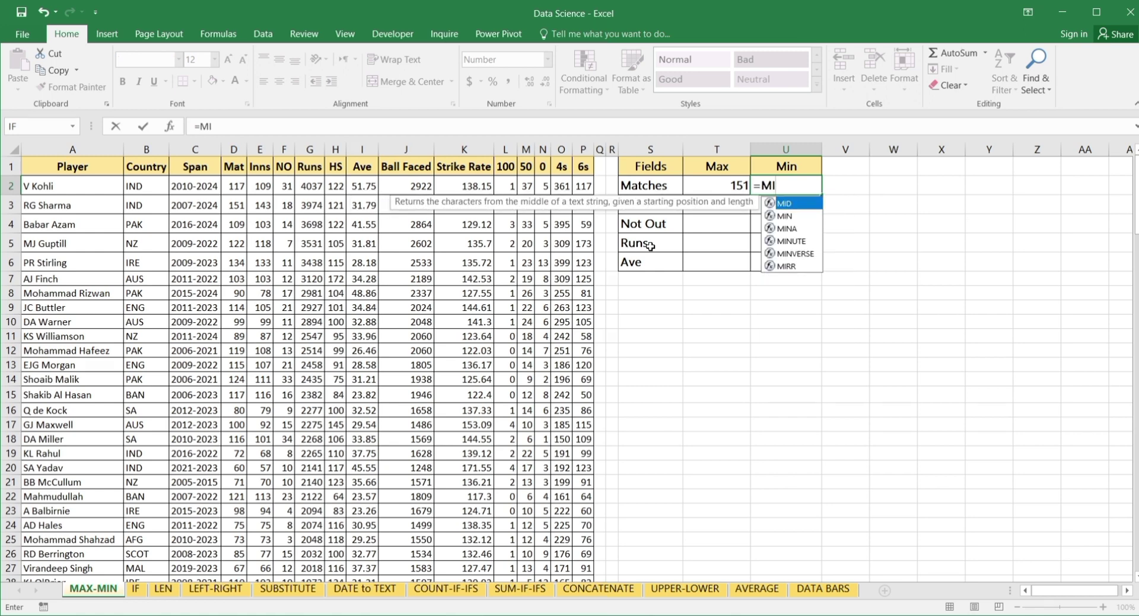
type("N")
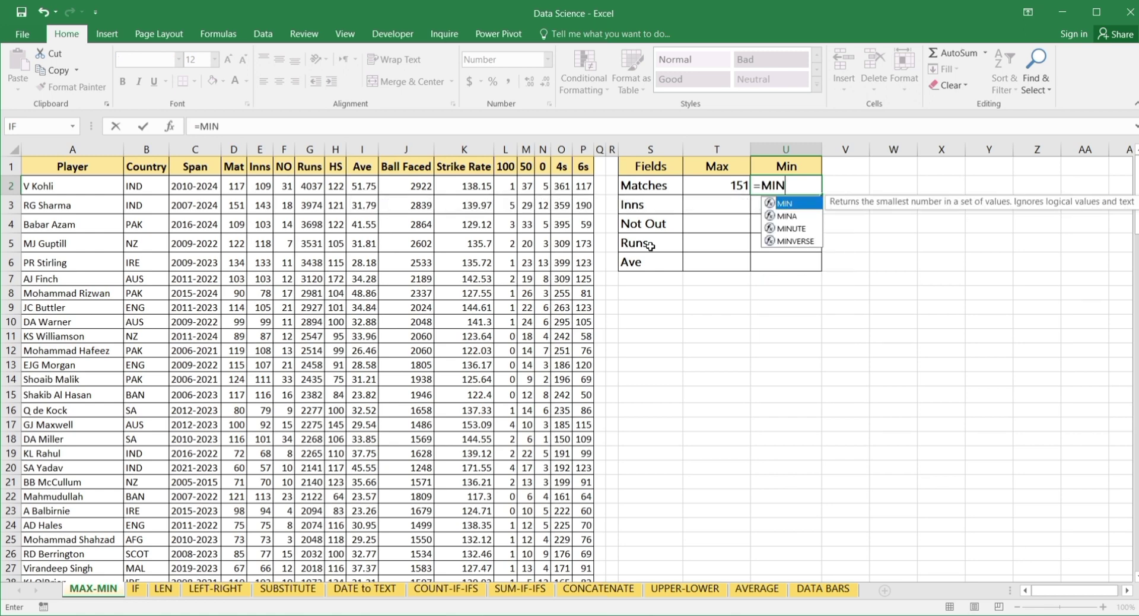
type("(")
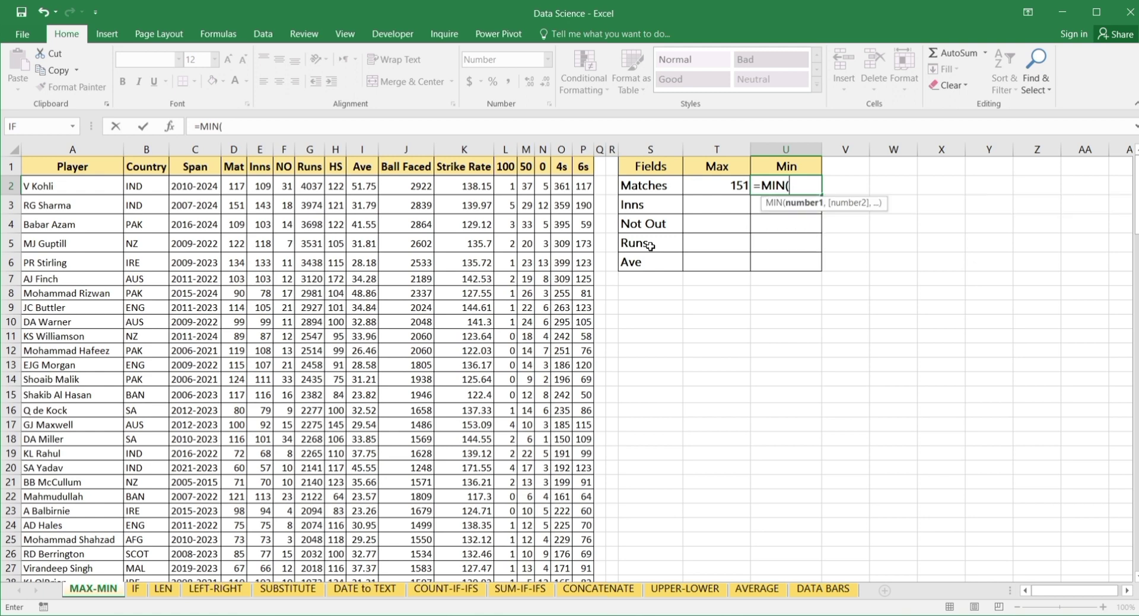
type("D2")
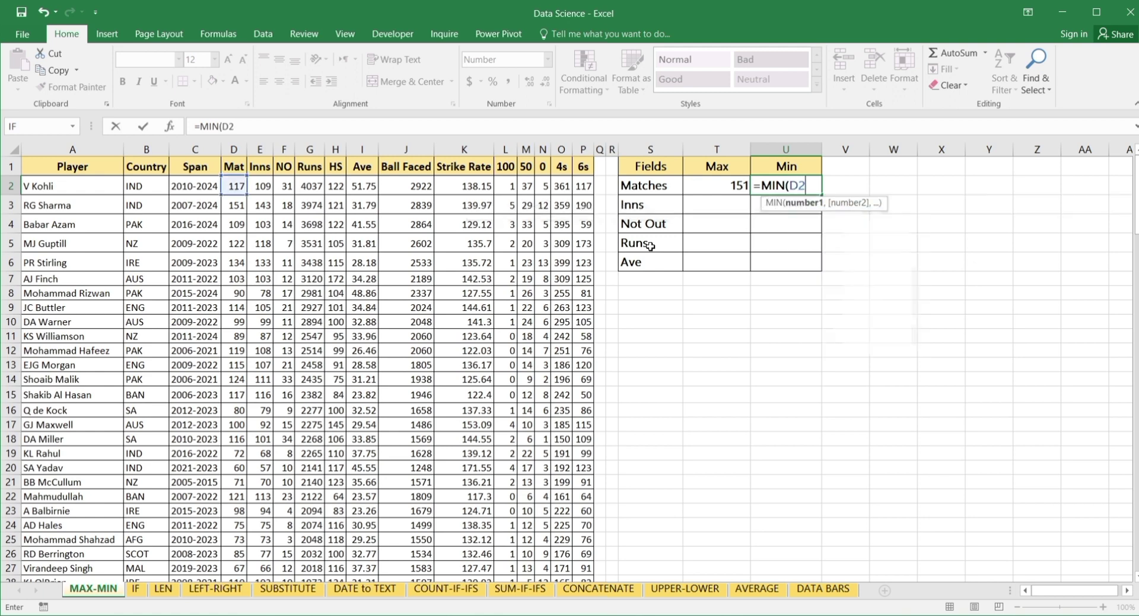
type(":D151")
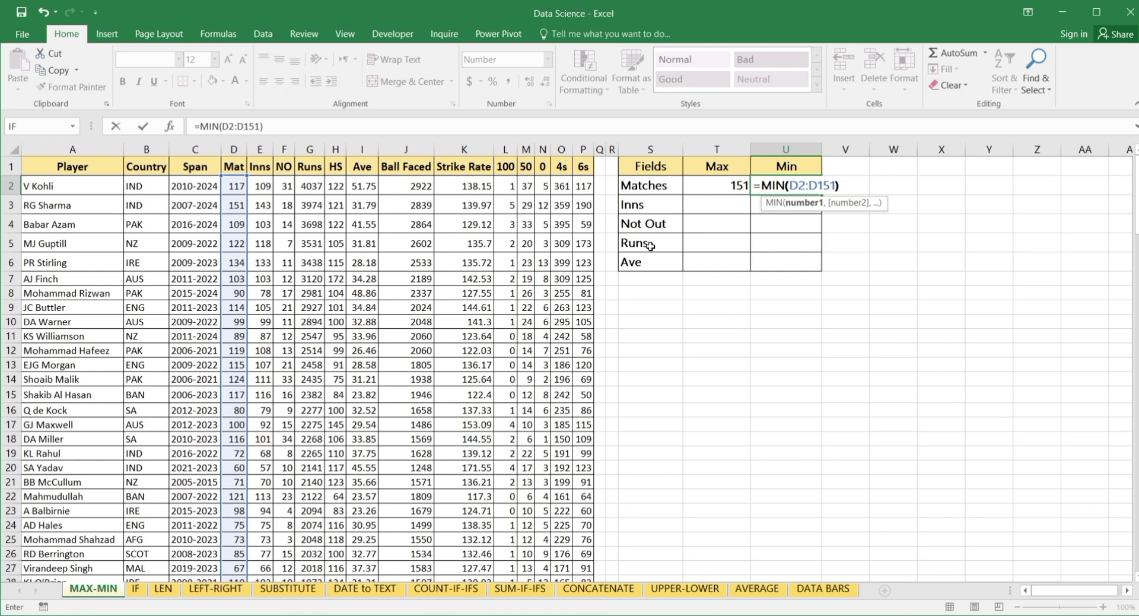
type(")")
key("Return")
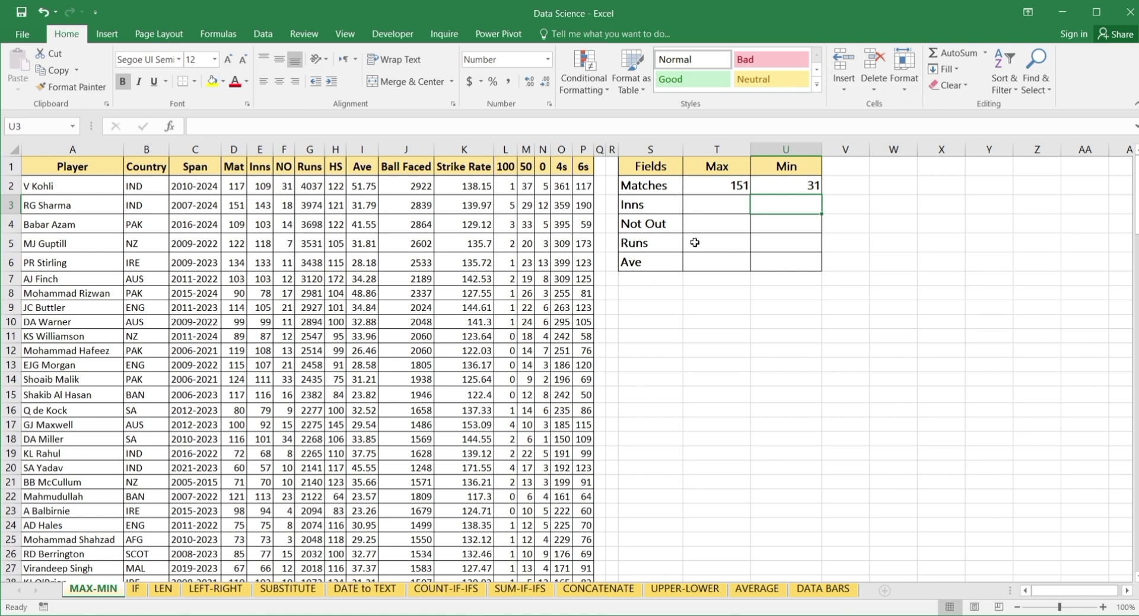
Calculate the maximum innings in cell T3 with the formula =MAX(E2:E151)
left_click(717, 201)
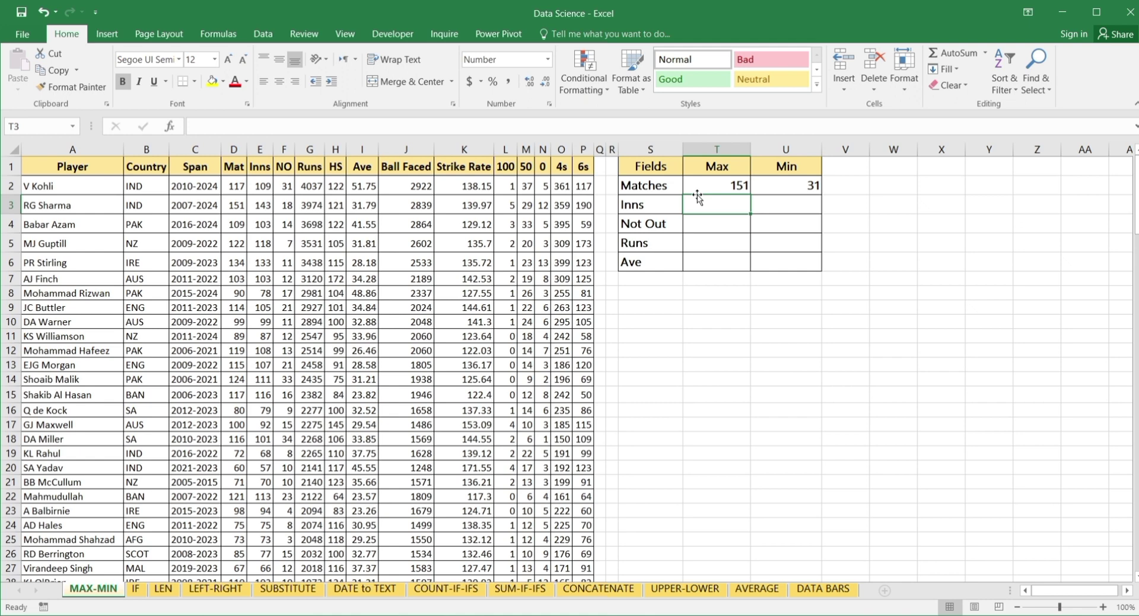
type("=MA")
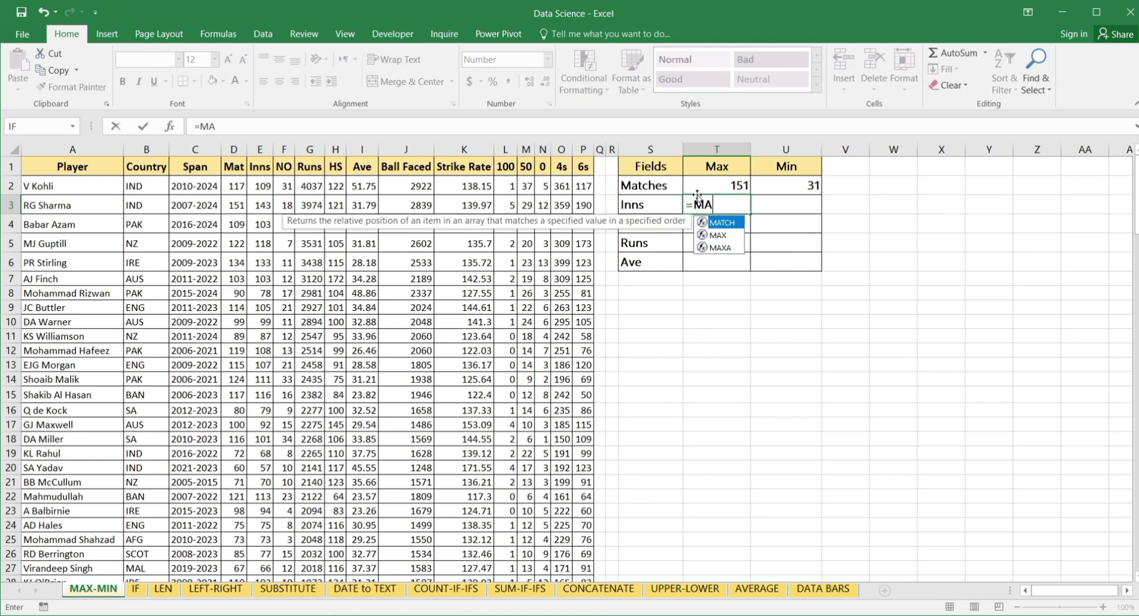
type("X(")
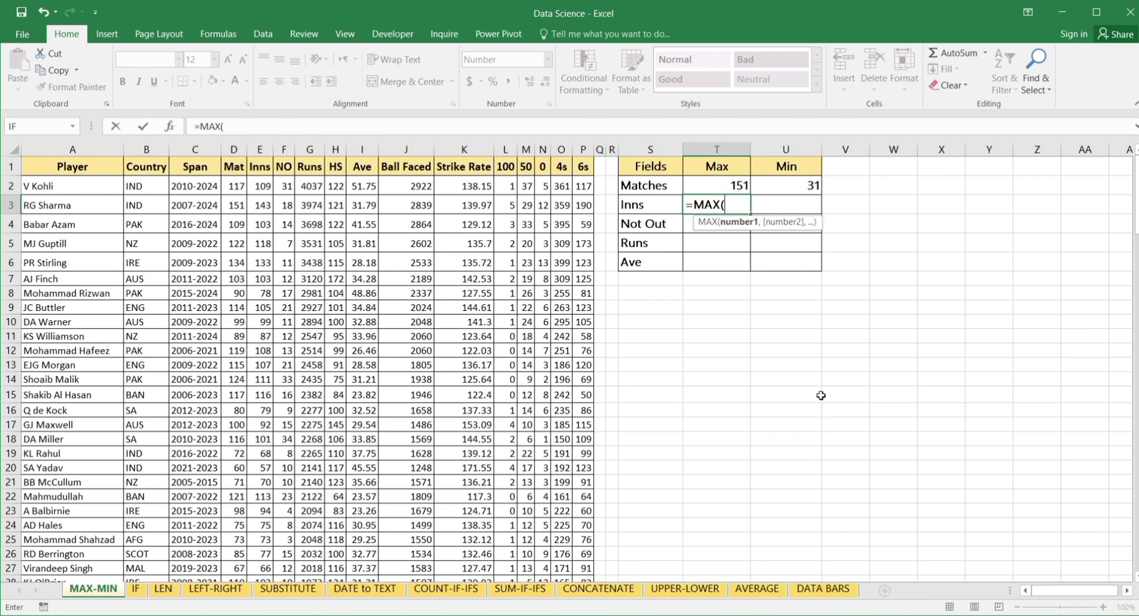
type("E2")
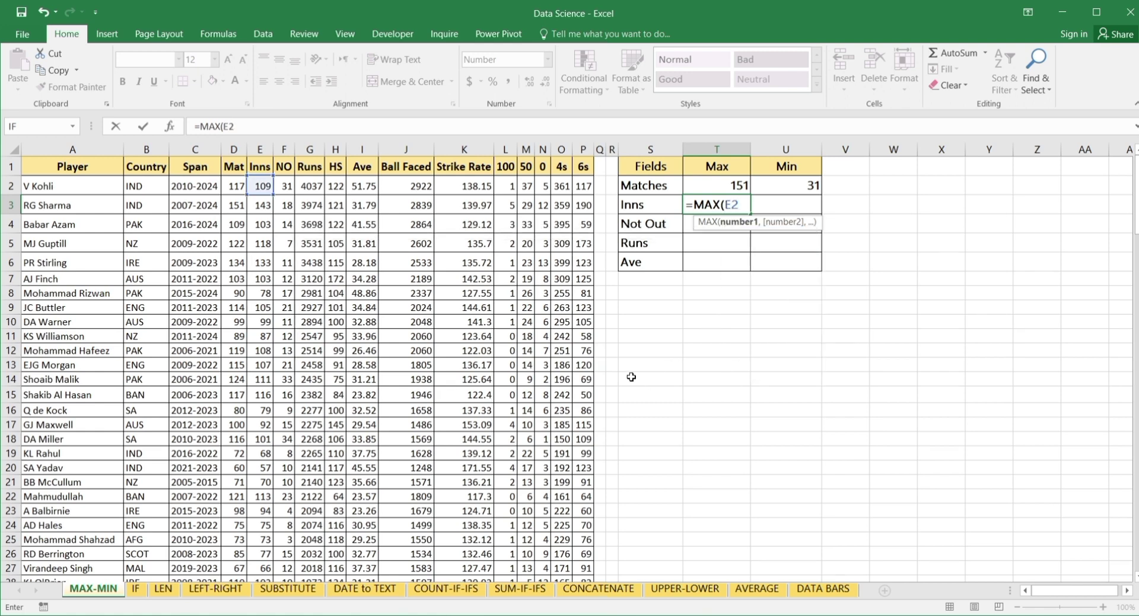
type(":E")
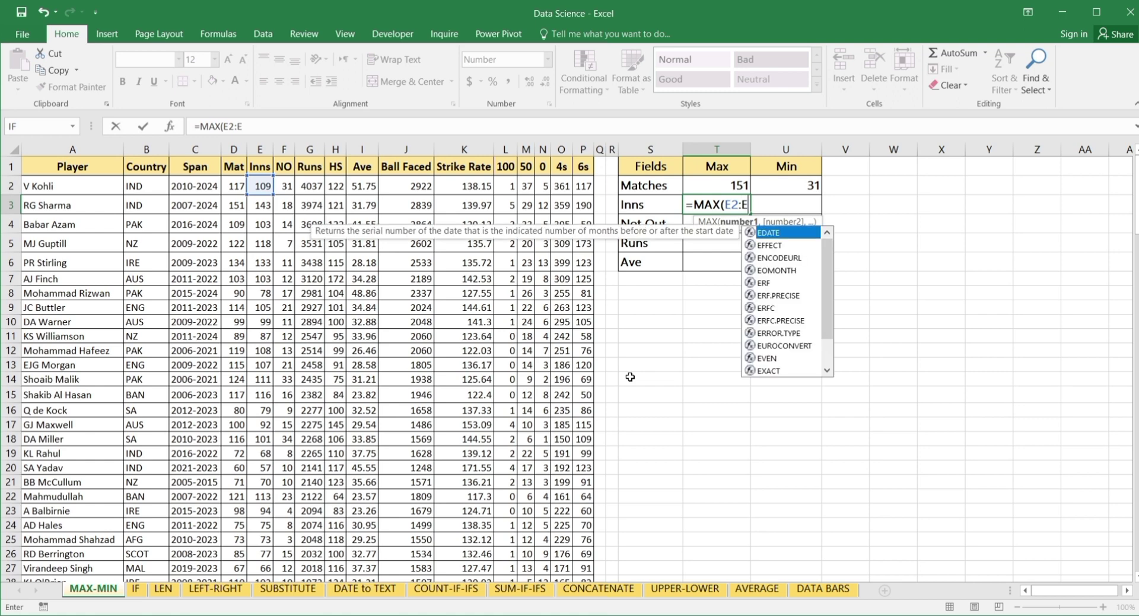
type("151")
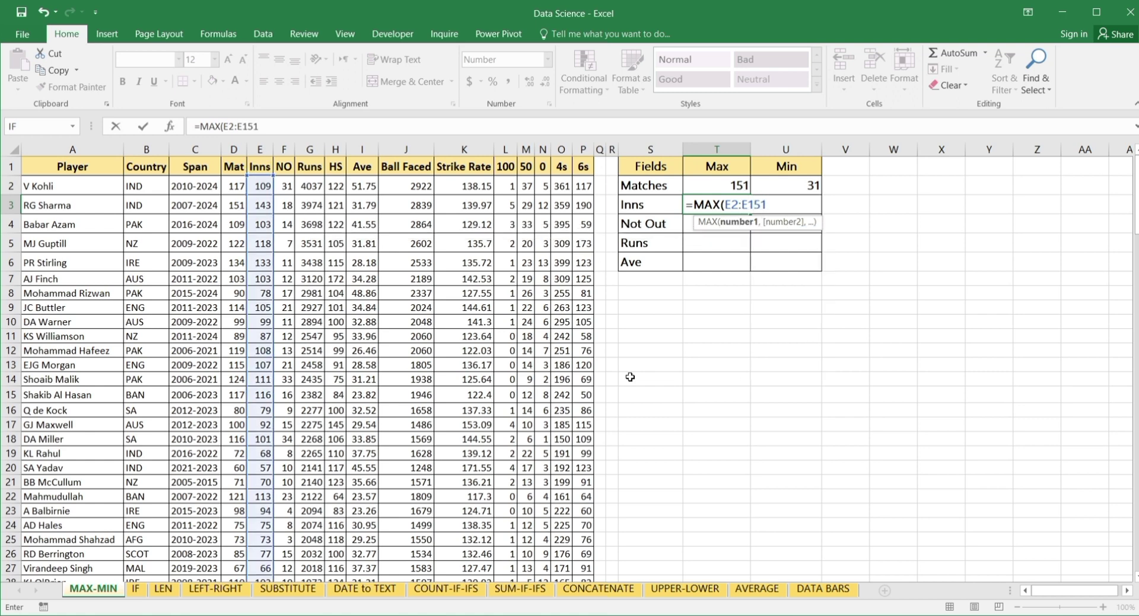
type(")")
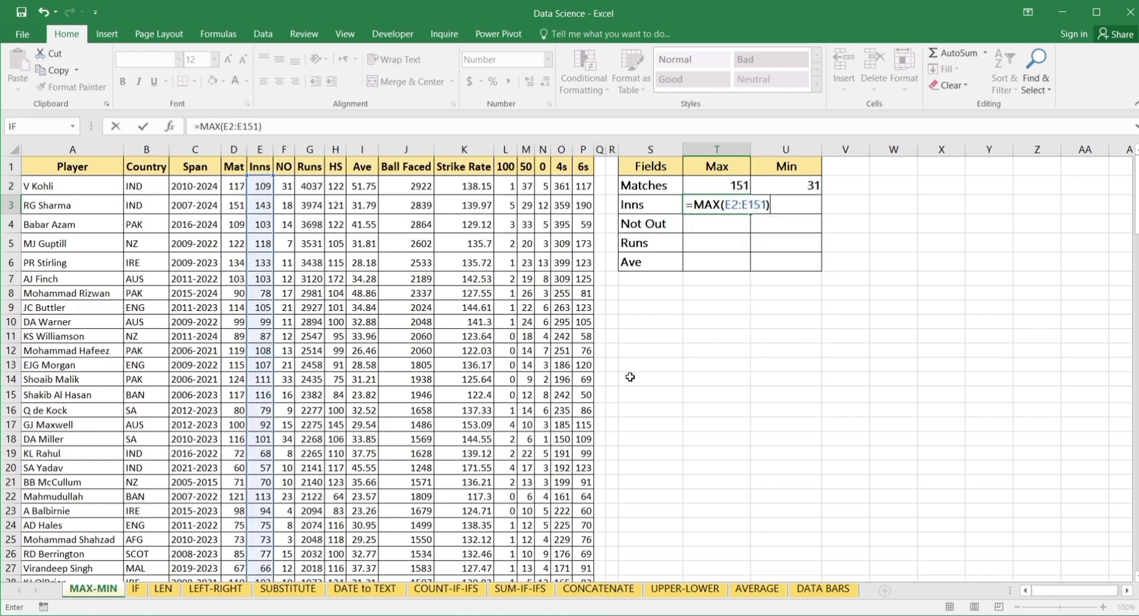
key("Return")
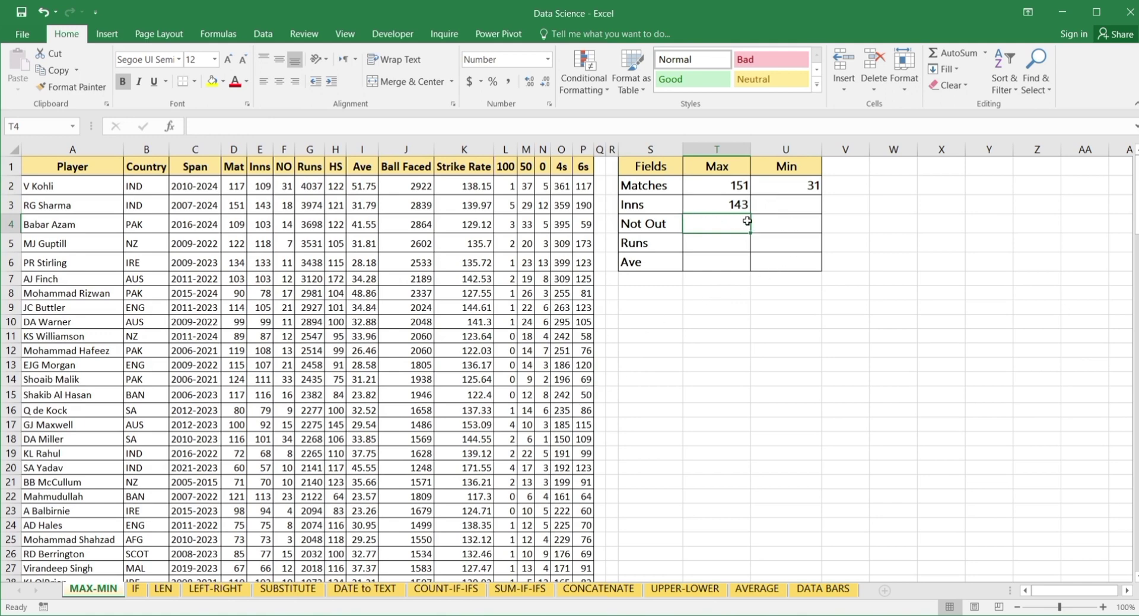
Calculate the minimum innings in cell U3 with the formula =MIN(E2:E151)
left_click(794, 207)
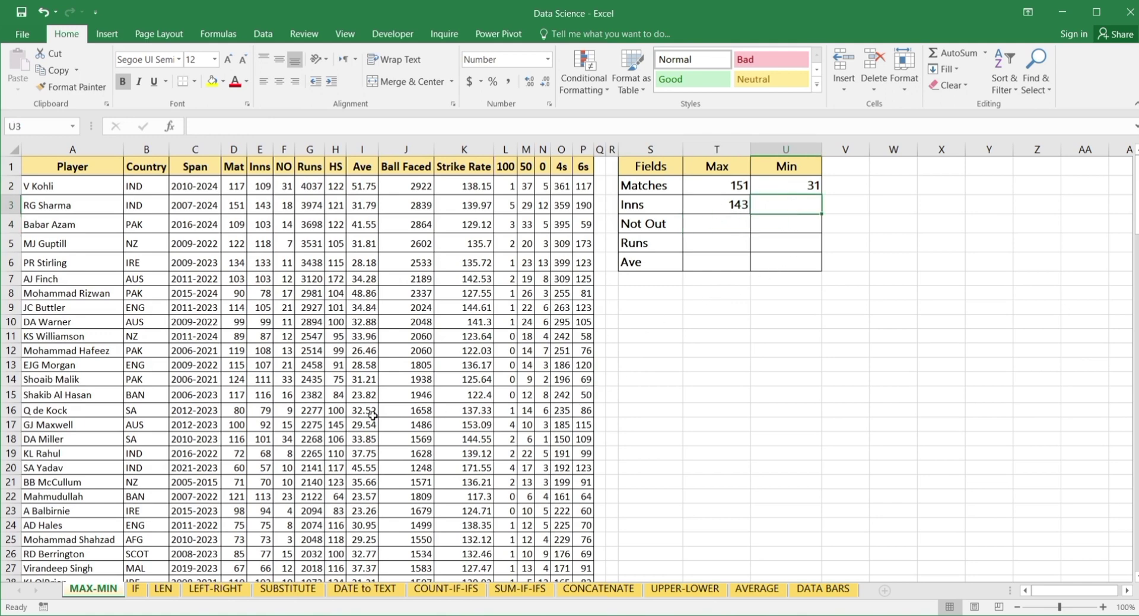
type("=M")
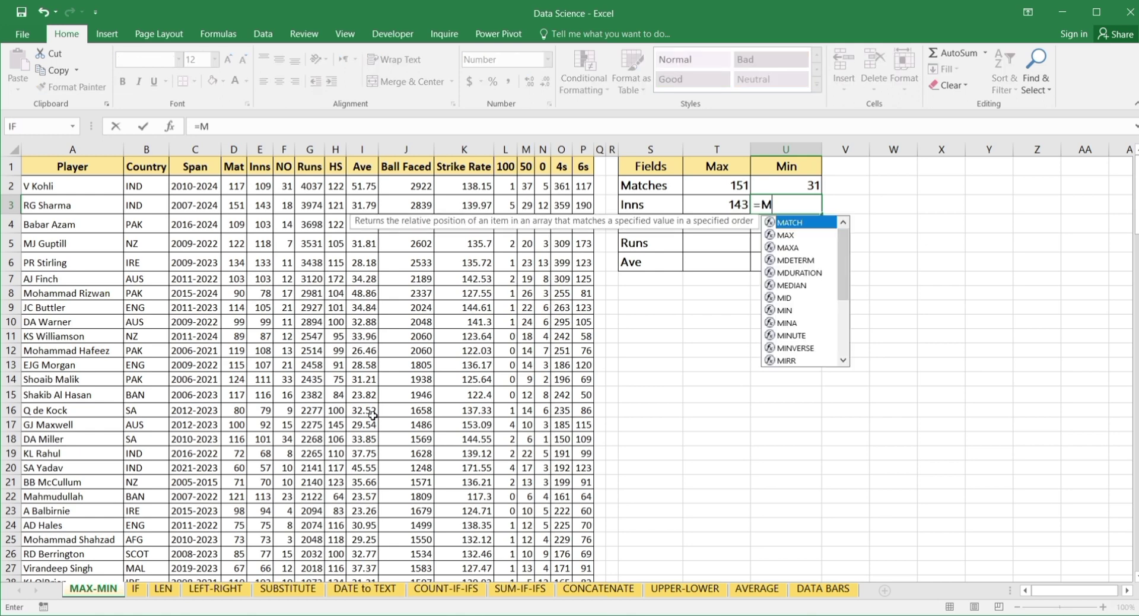
type("IN(")
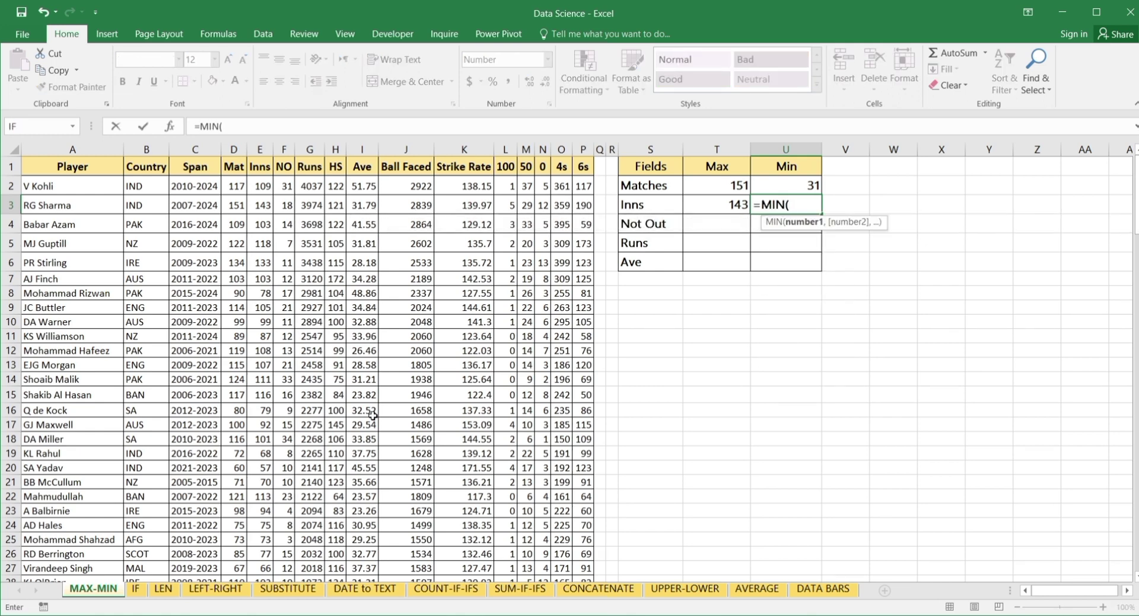
type("E")
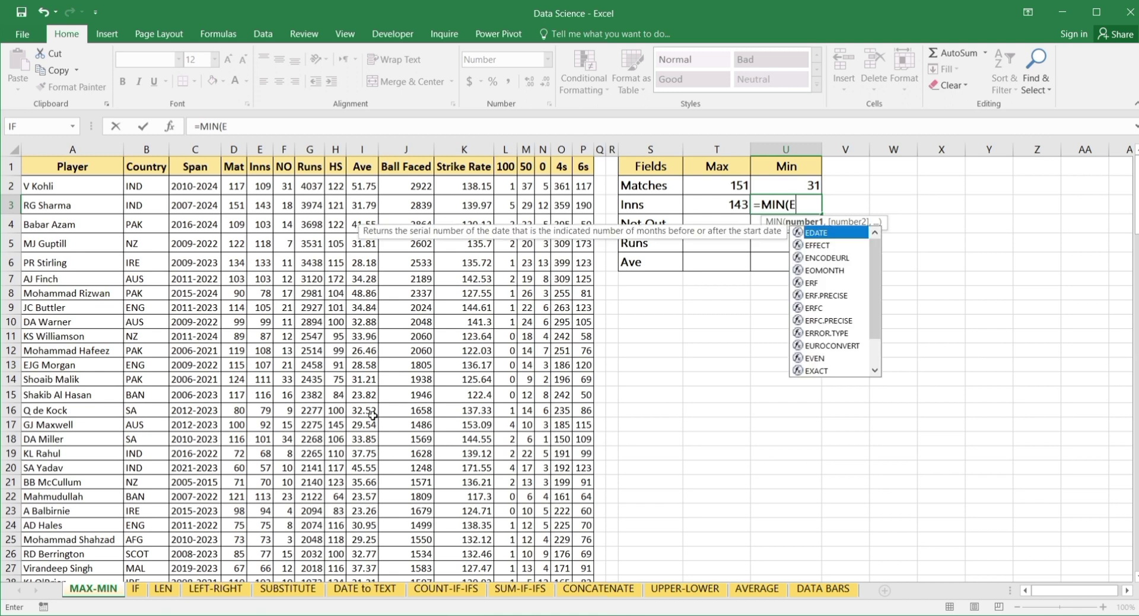
type("2:")
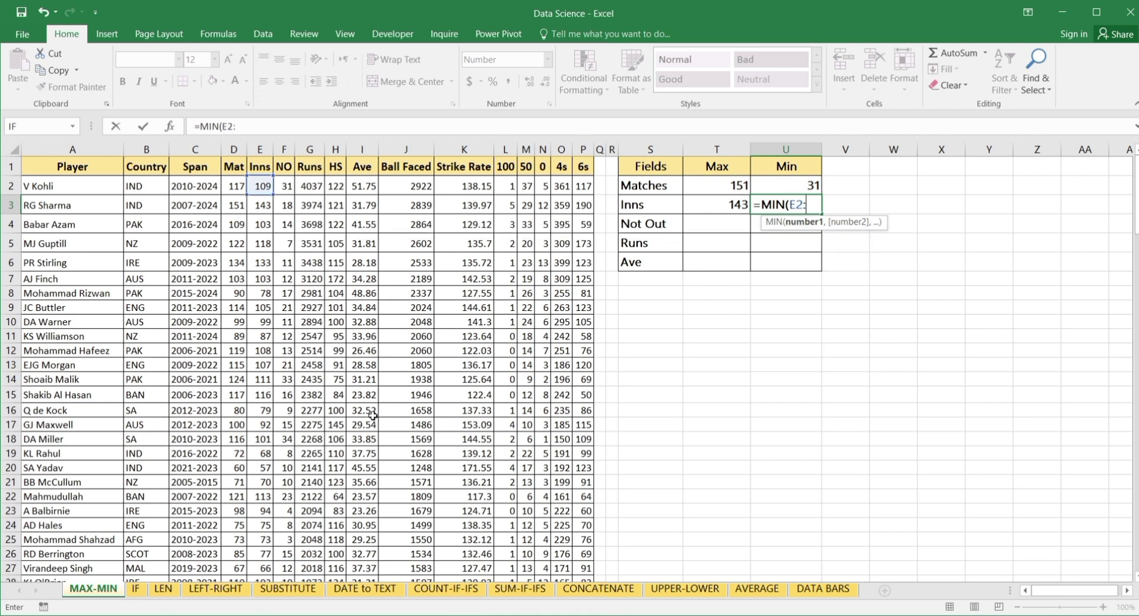
type("E")
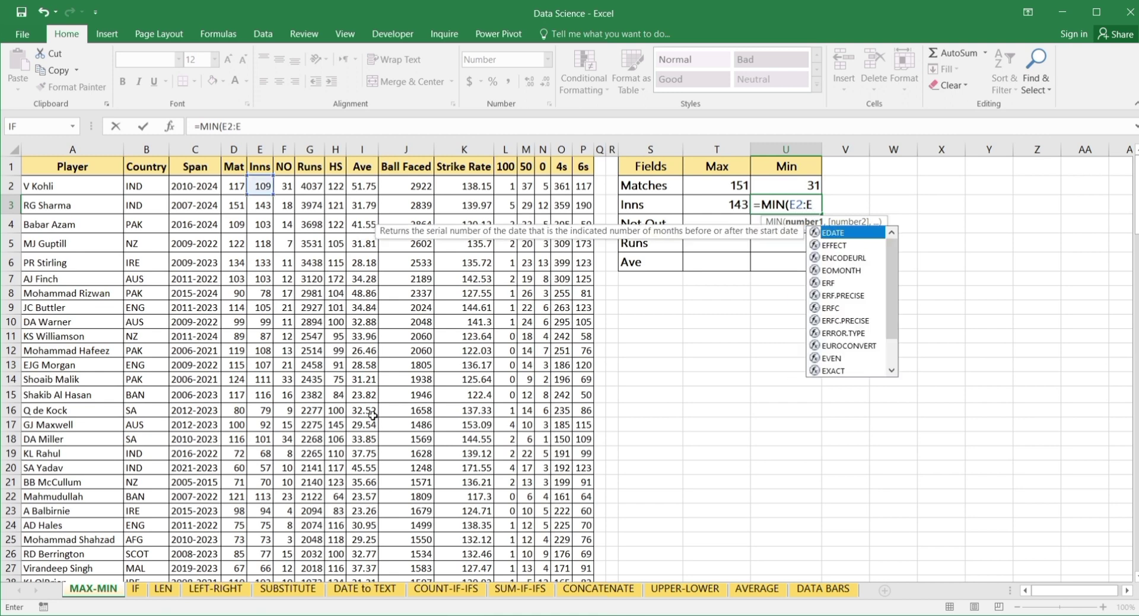
type("151")
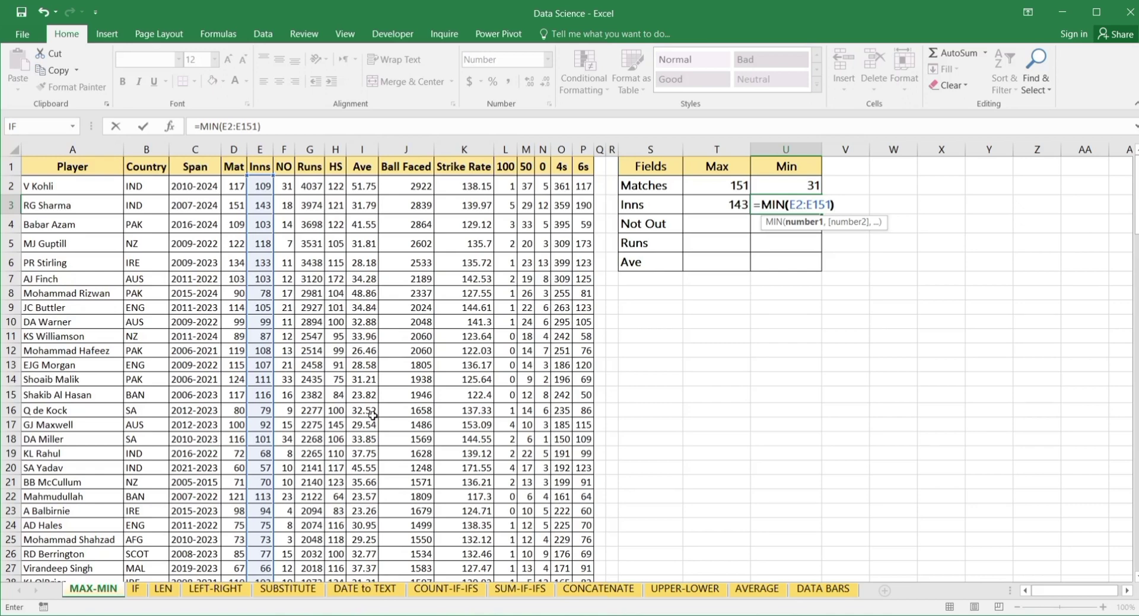
key("Return")
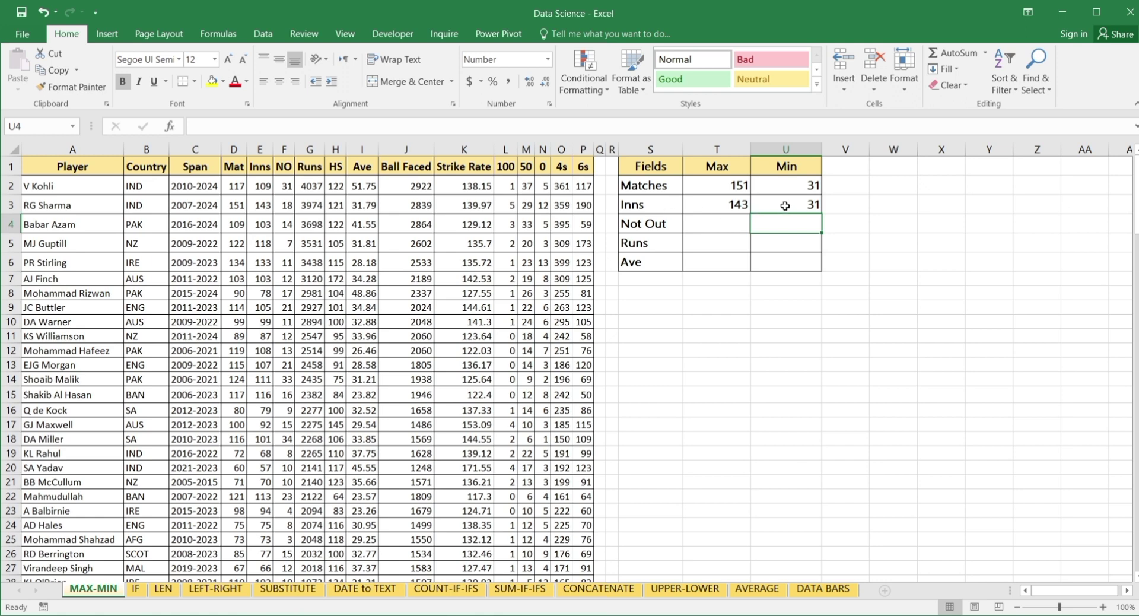
Calculate the maximum number of not outs in cell T4 with the formula =MAX(F2:F151)
left_click(718, 226)
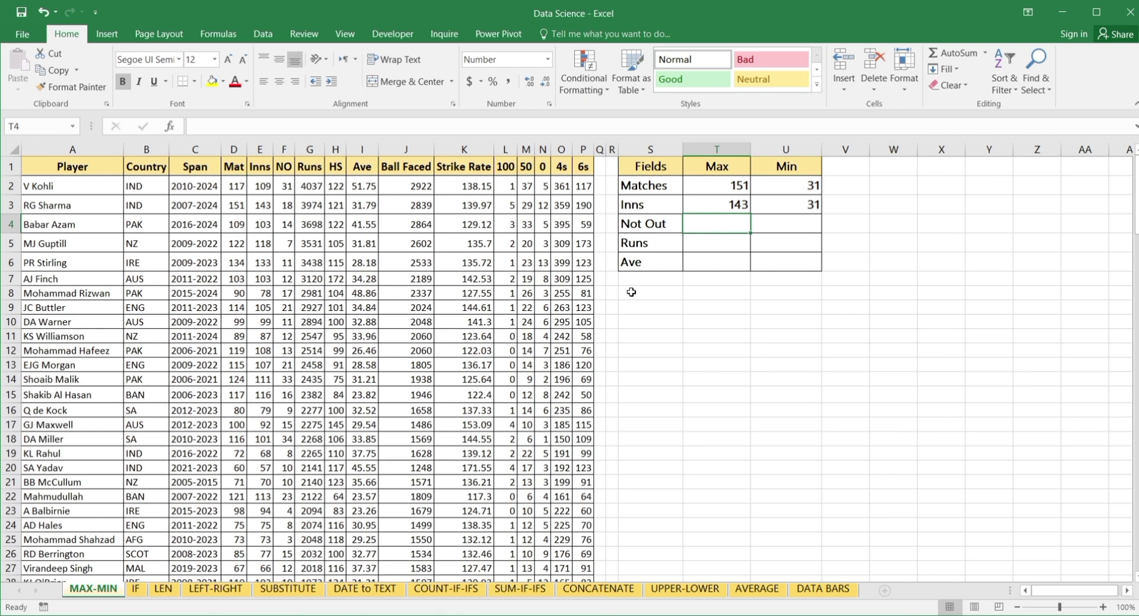
type("=")
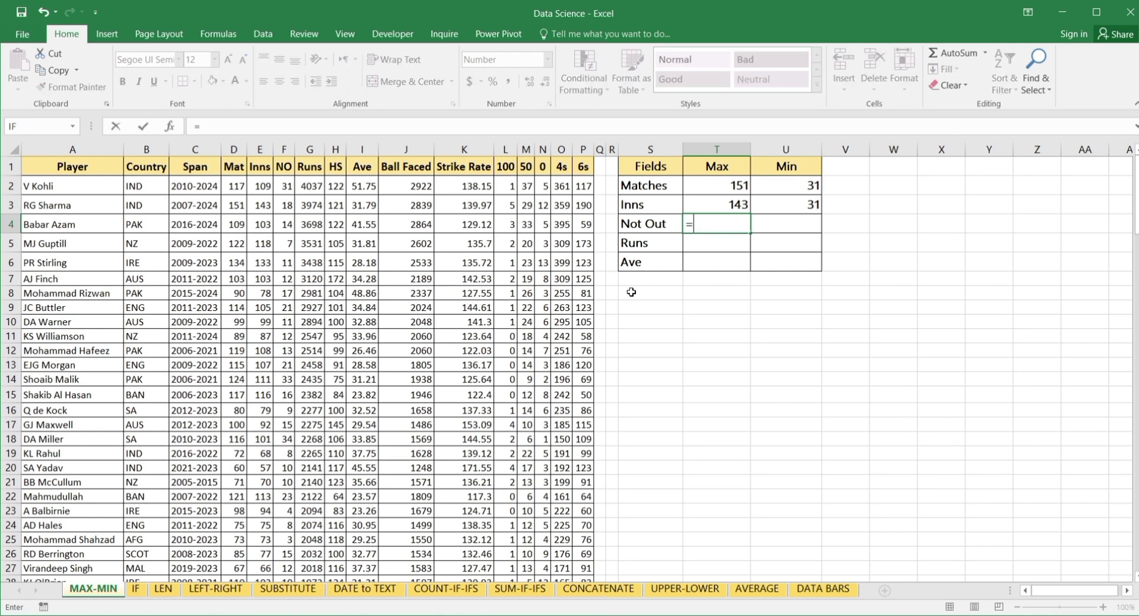
type("MAX")
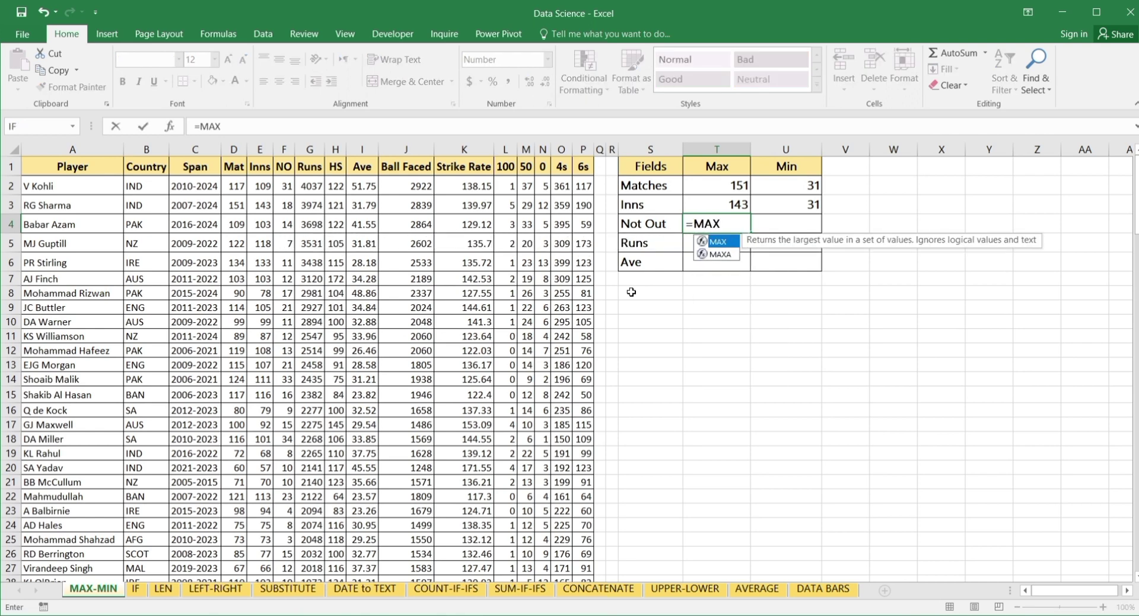
type("(")
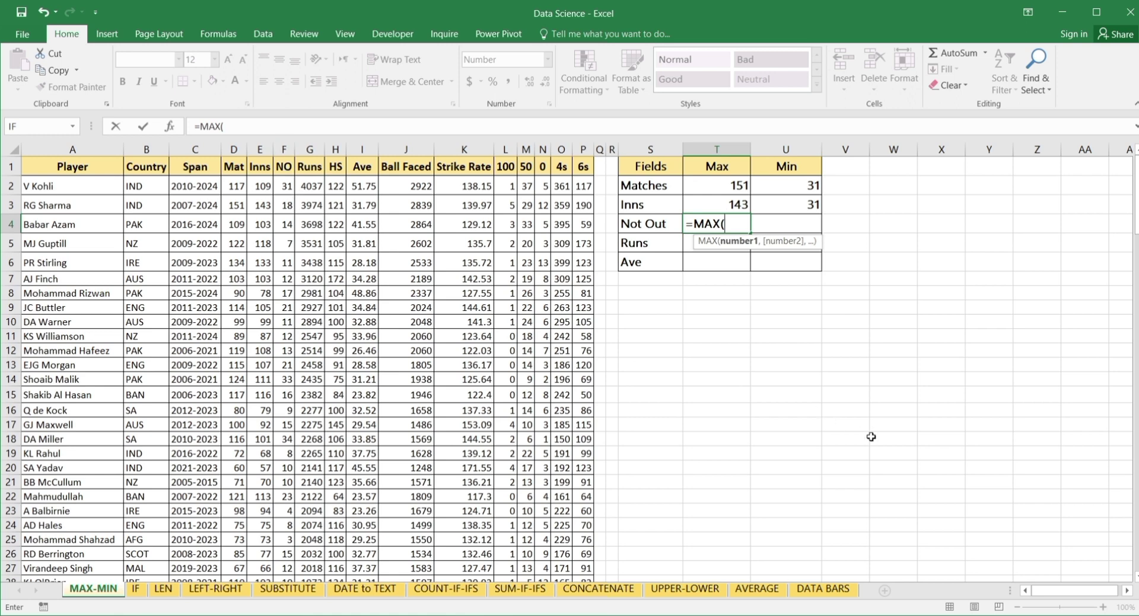
type("F2")
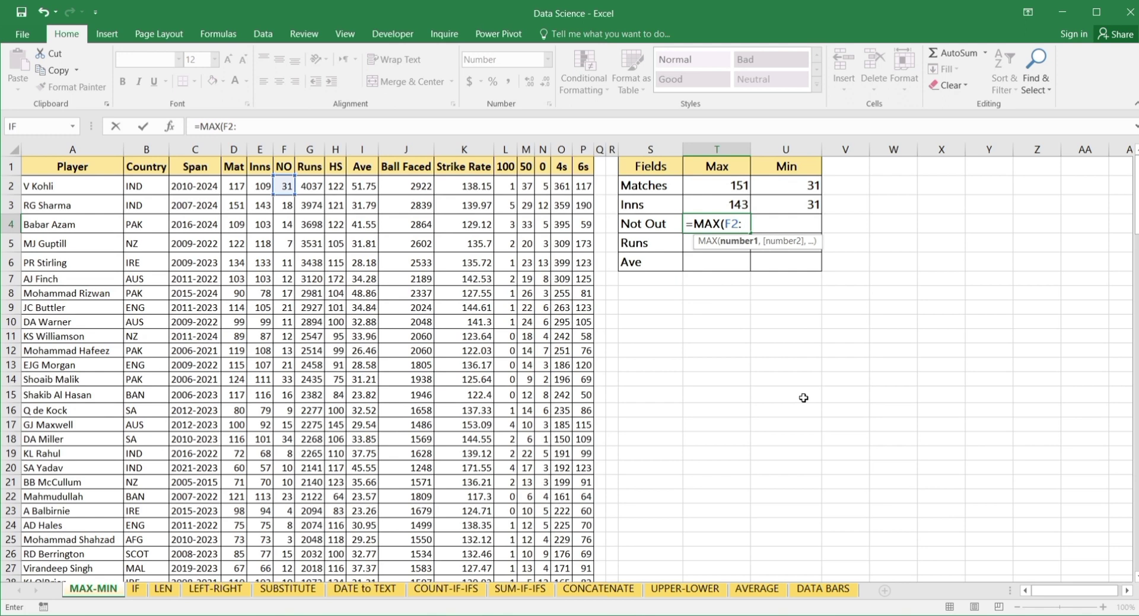
type(":F151")
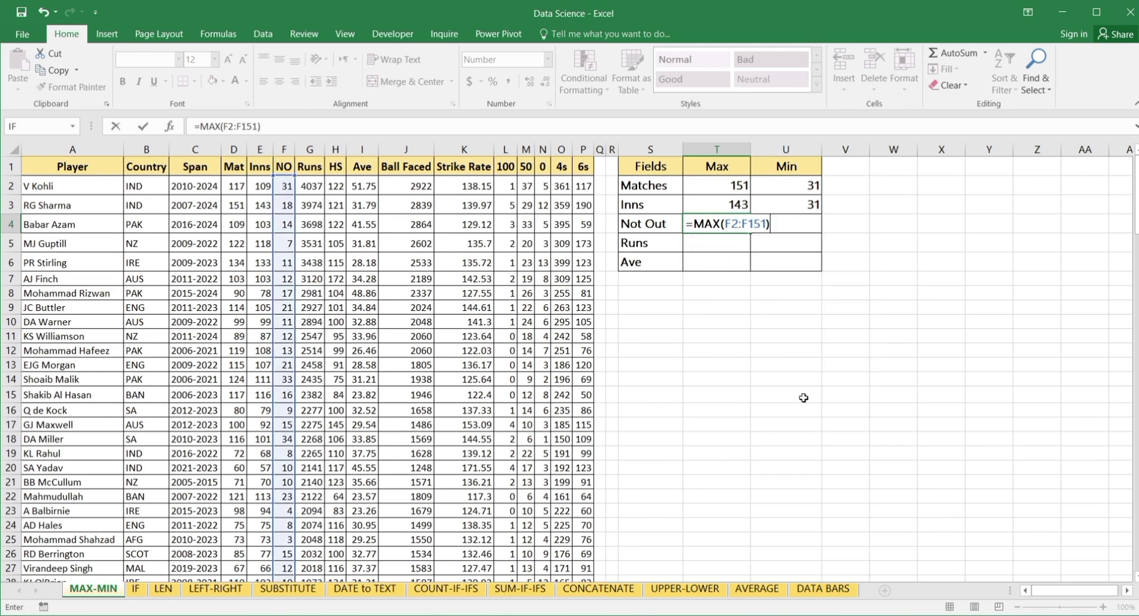
key("Return")
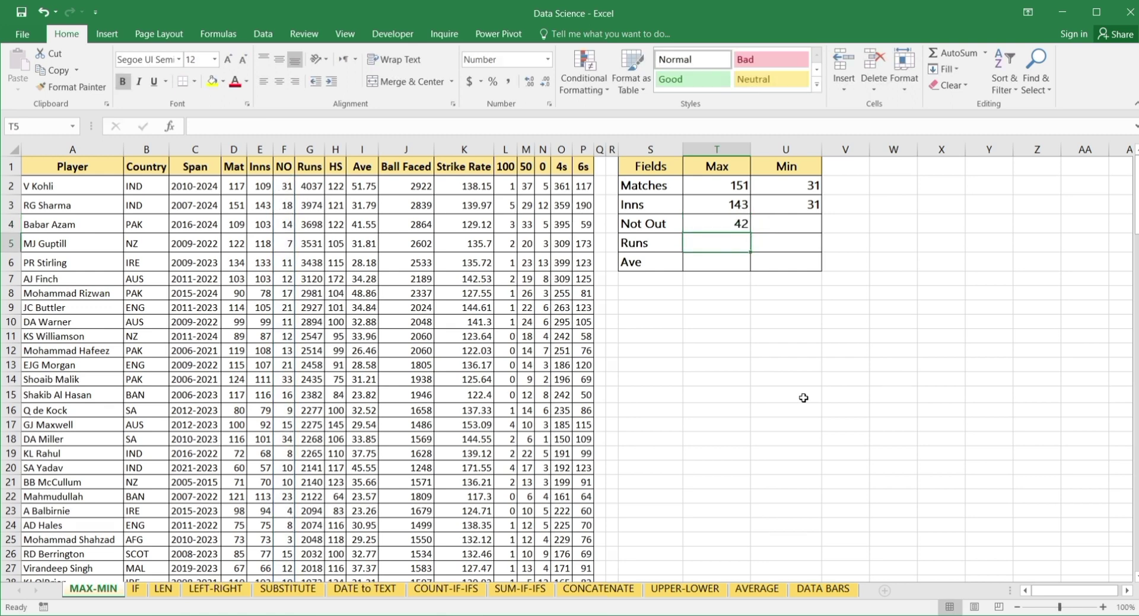
Calculate the minimum number of not outs in cell U4 with the formula =MIN(F2:F151)
left_click(792, 233)
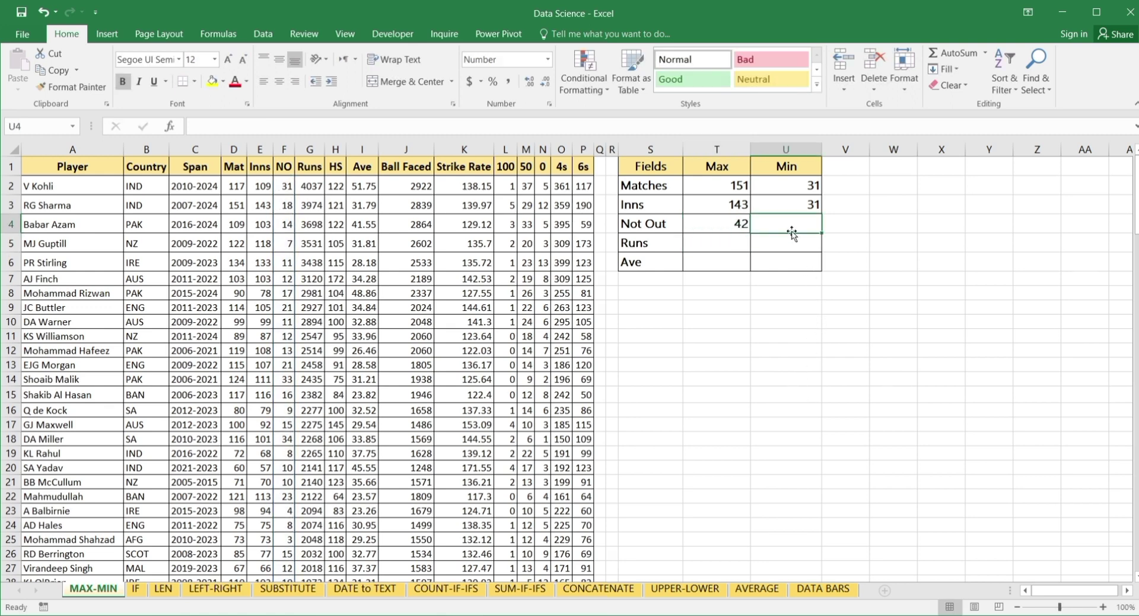
type("=MIN")
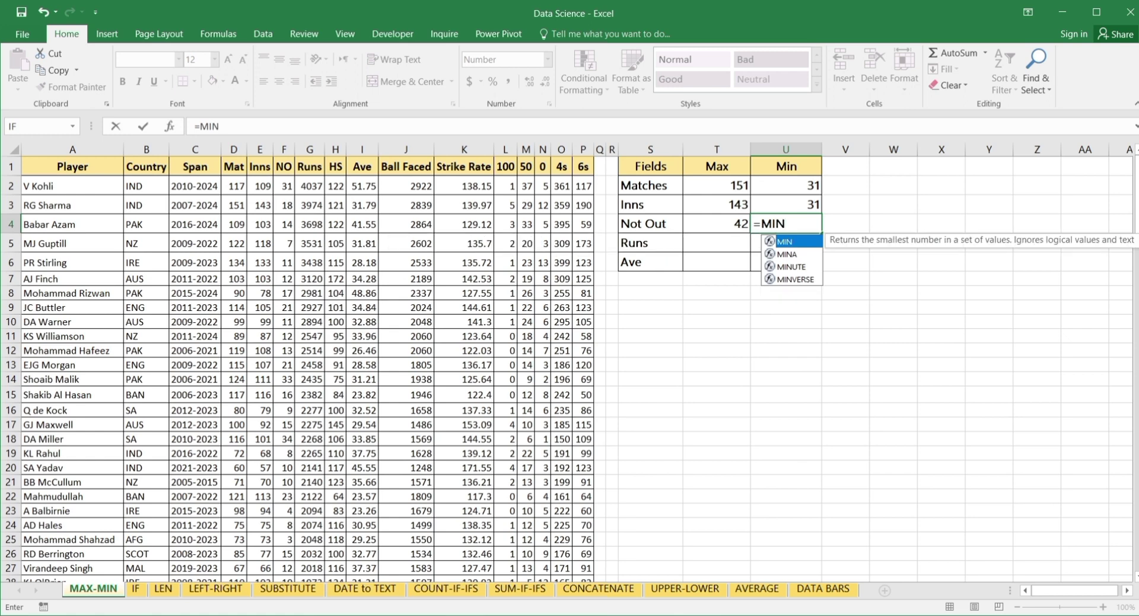
type("(")
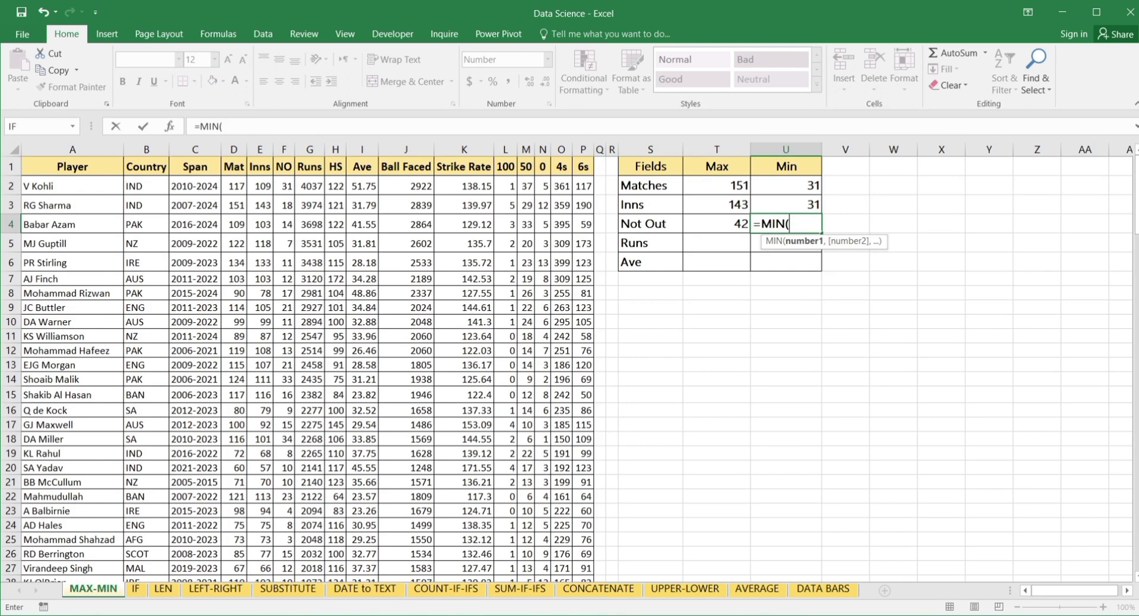
type("F2:F151")
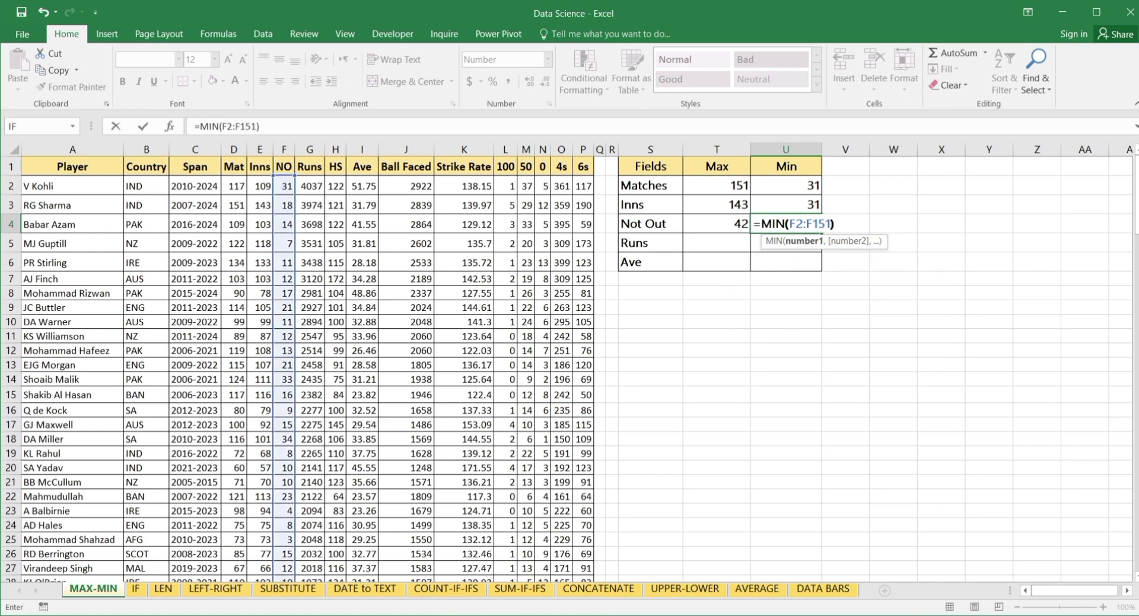
type(")")
key("Return")
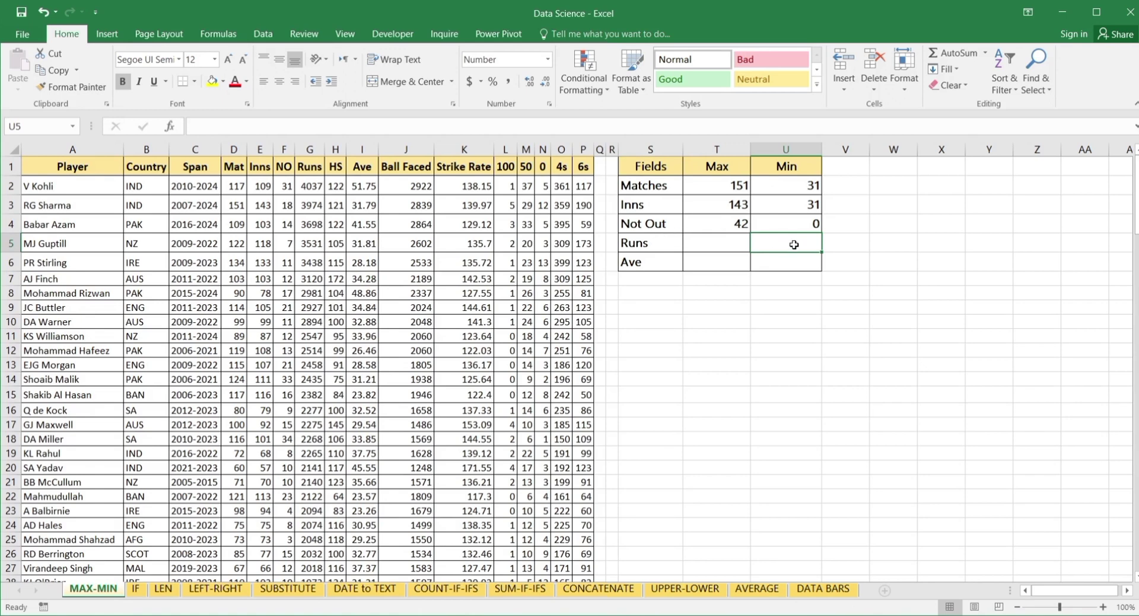
Calculate the maximum runs in cell T5 with the formula =MAX(G2:G151)
left_click(713, 249)
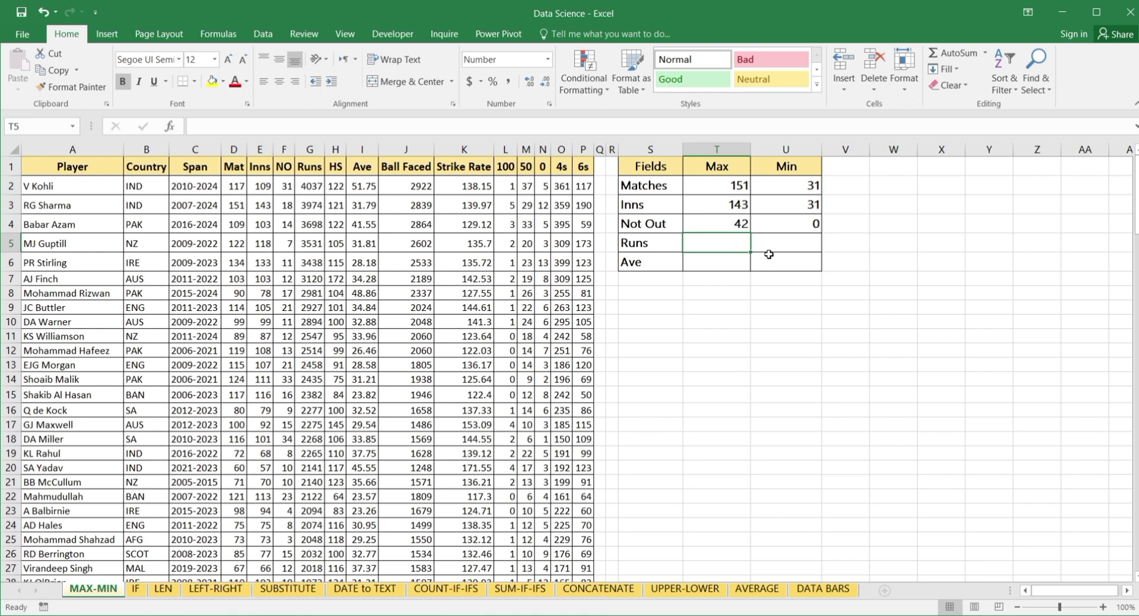
type("=MAX")
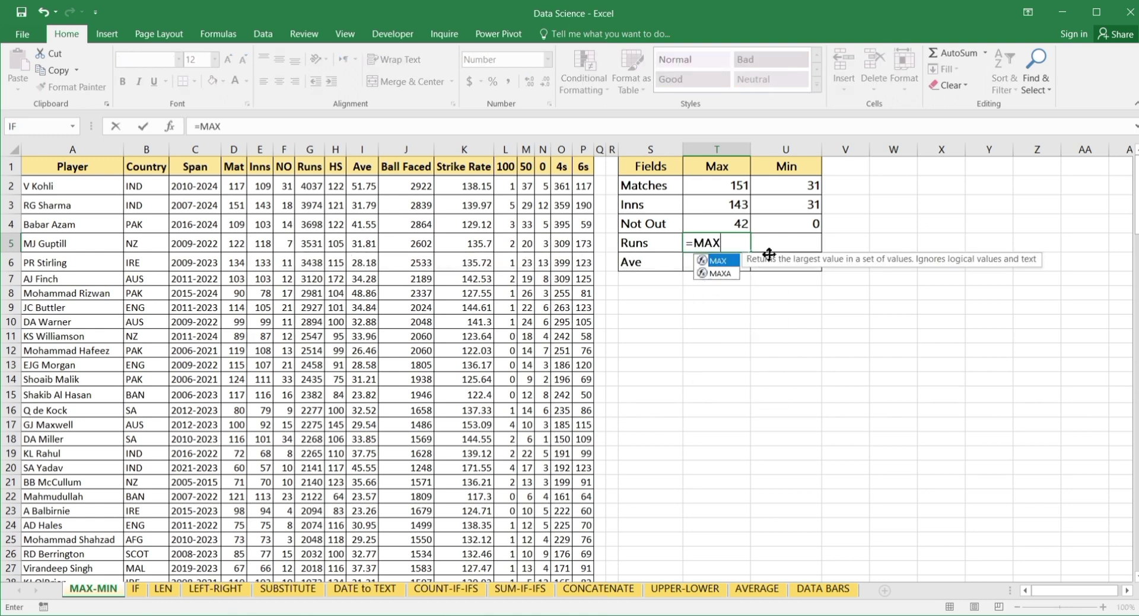
type("(")
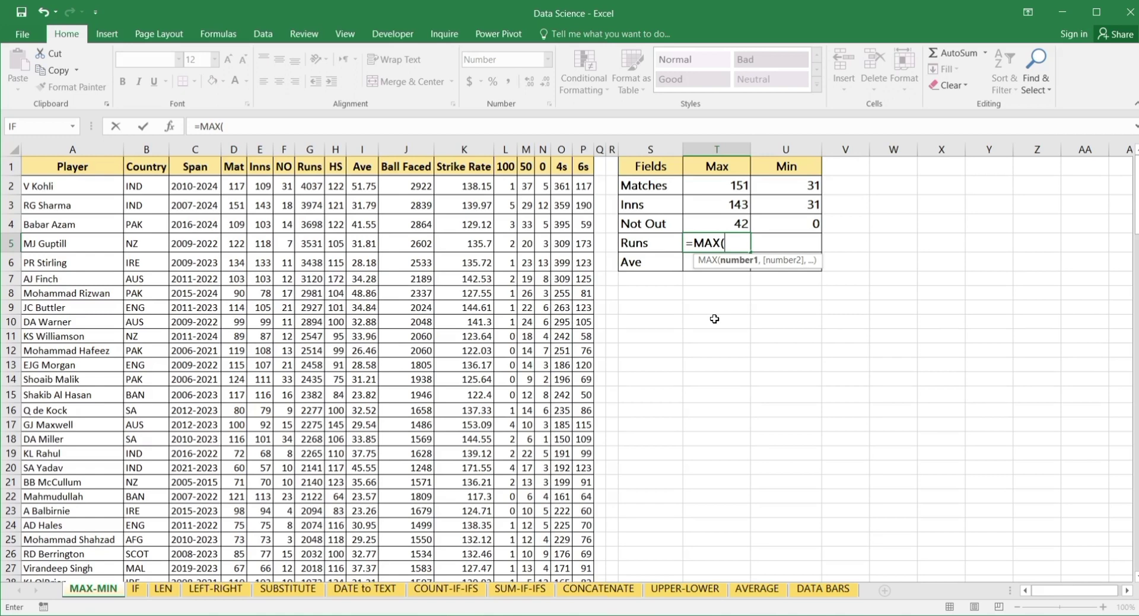
type("G2")
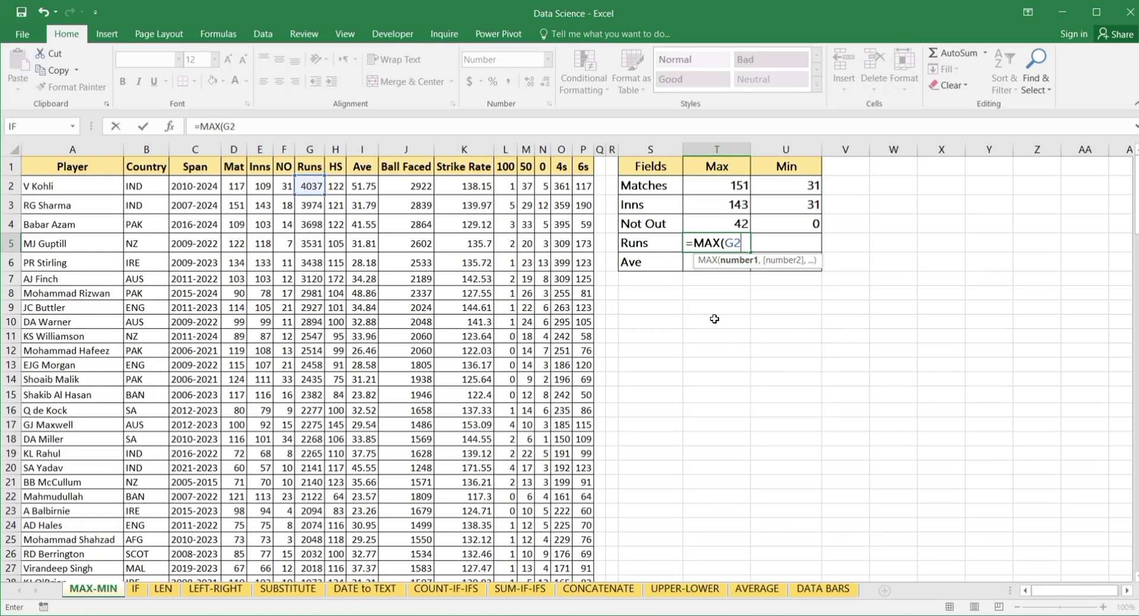
type(":G151")
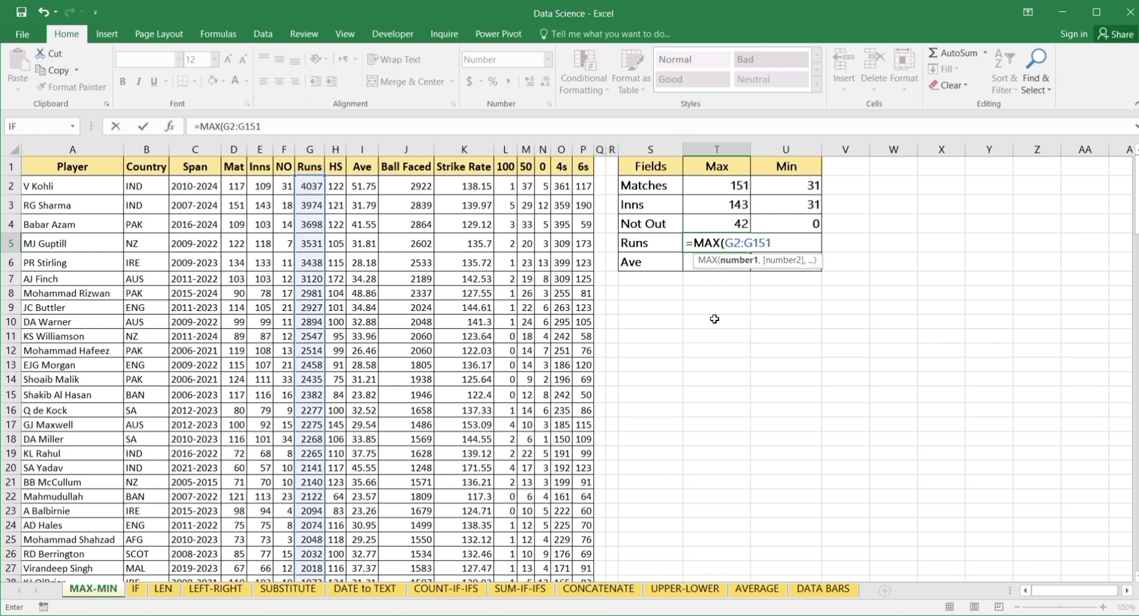
type(")")
key("Return")
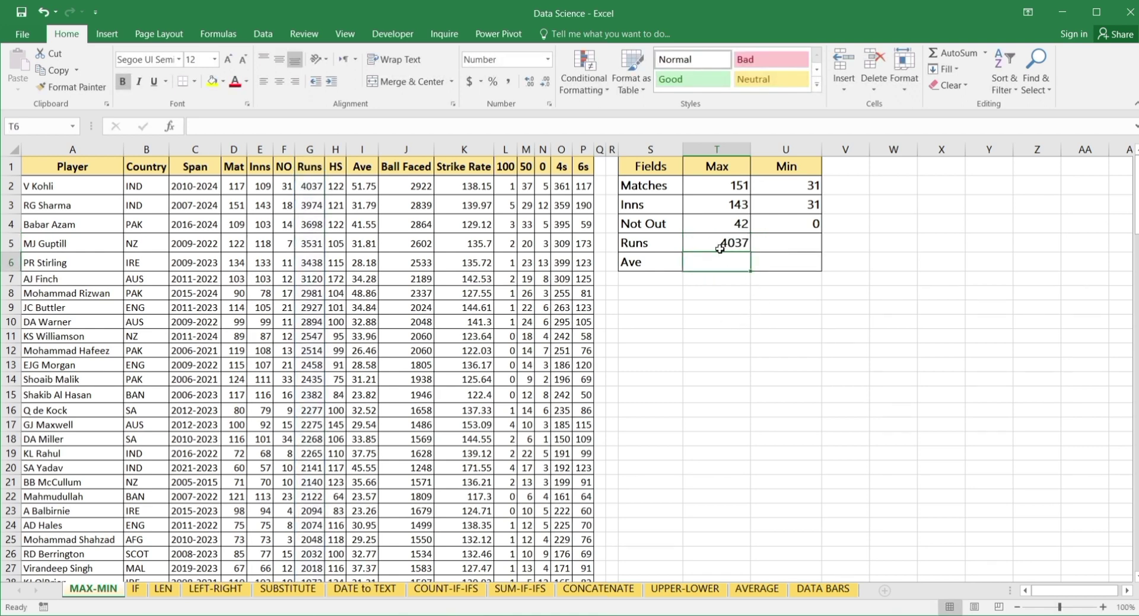
Calculate the minimum runs in cell U5 with the formula =MIN(G2:G151)
left_click(782, 249)
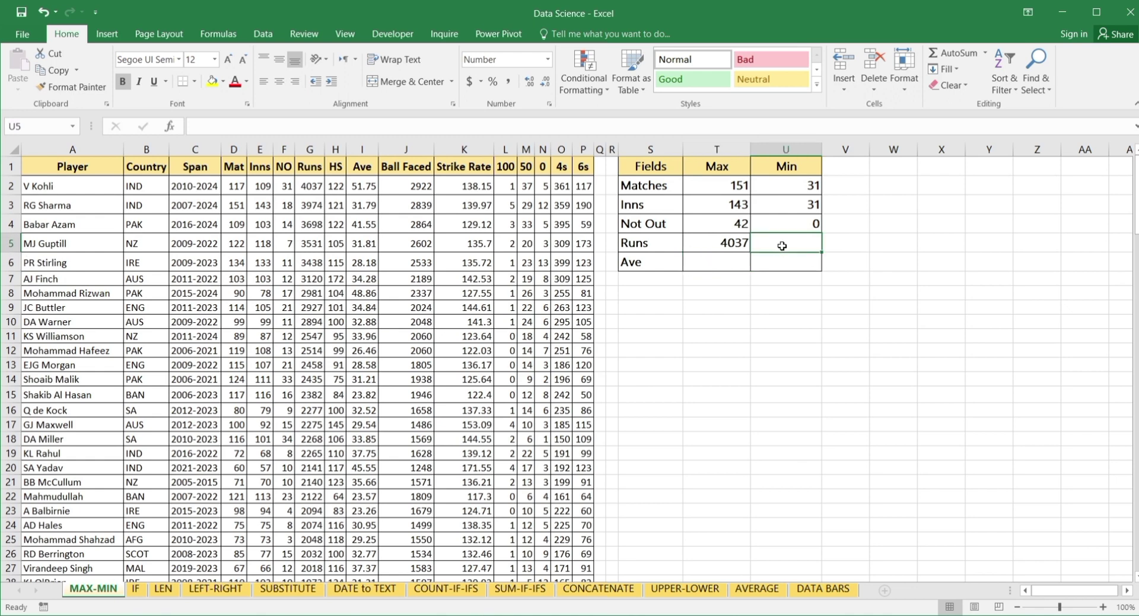
type("=MIN")
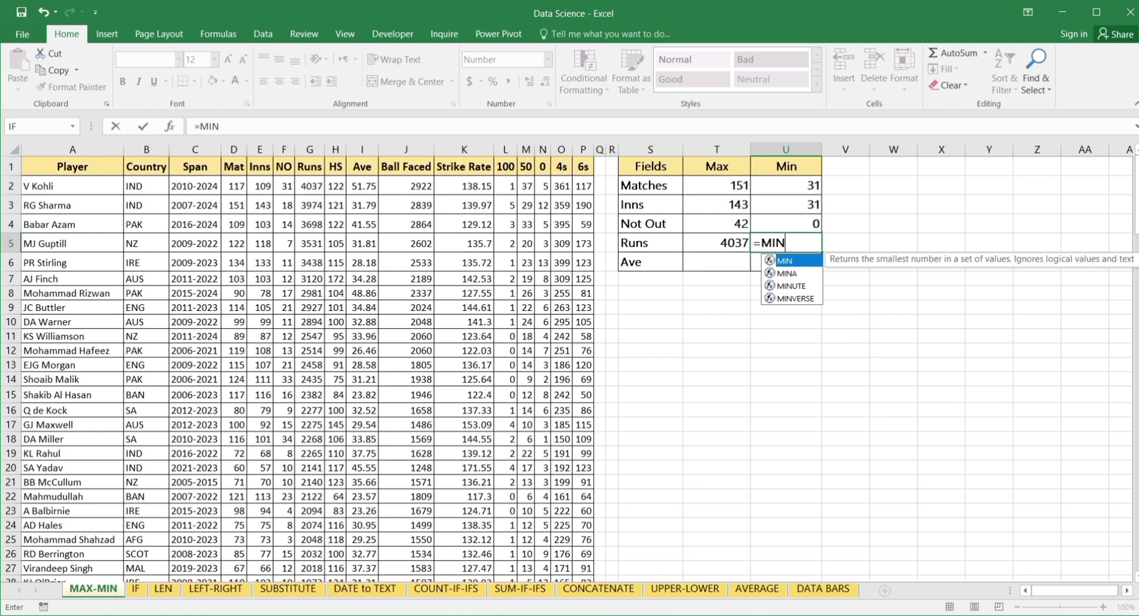
type("(G")
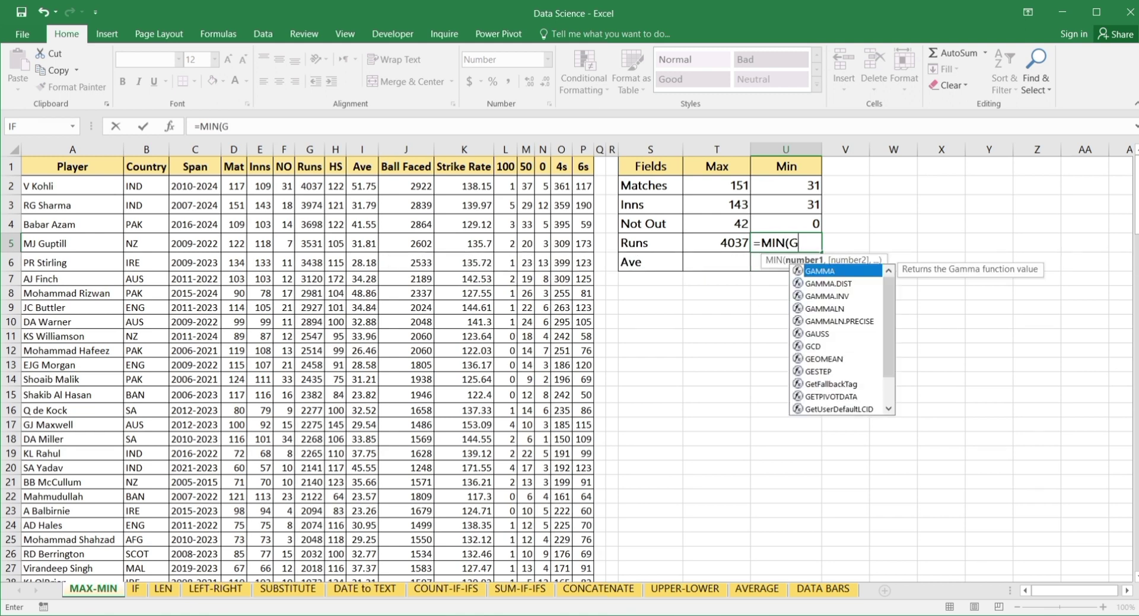
type("2:")
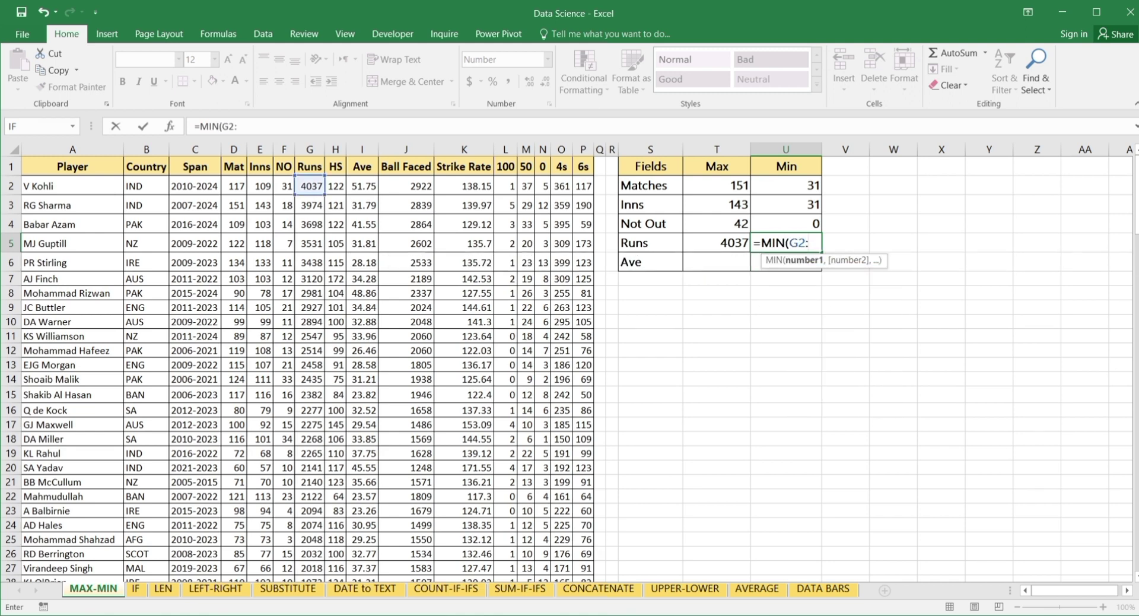
type("G151")
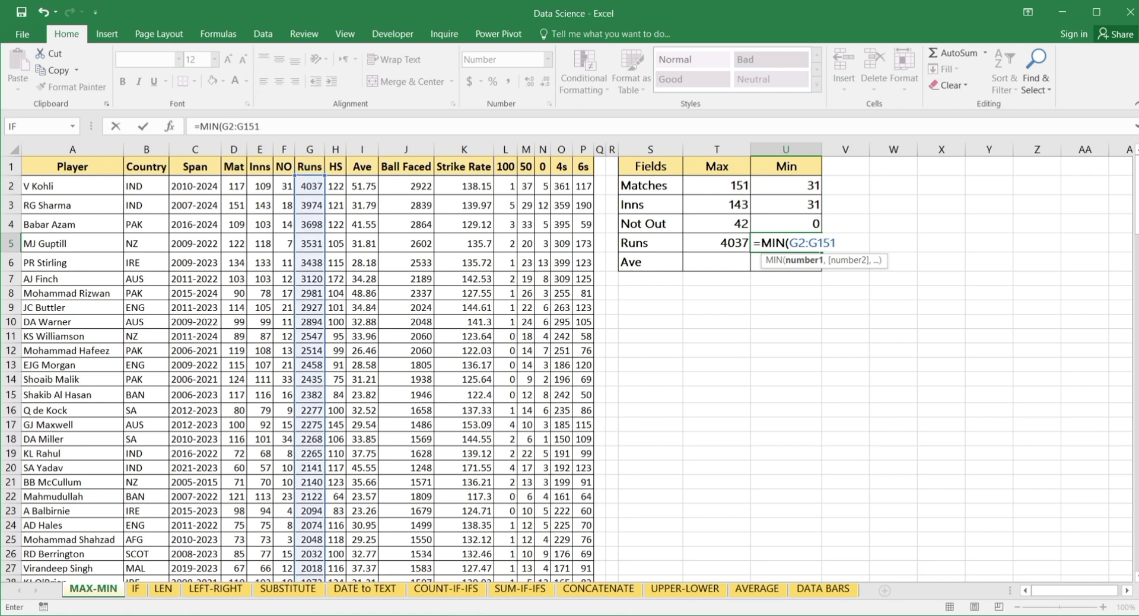
type(")")
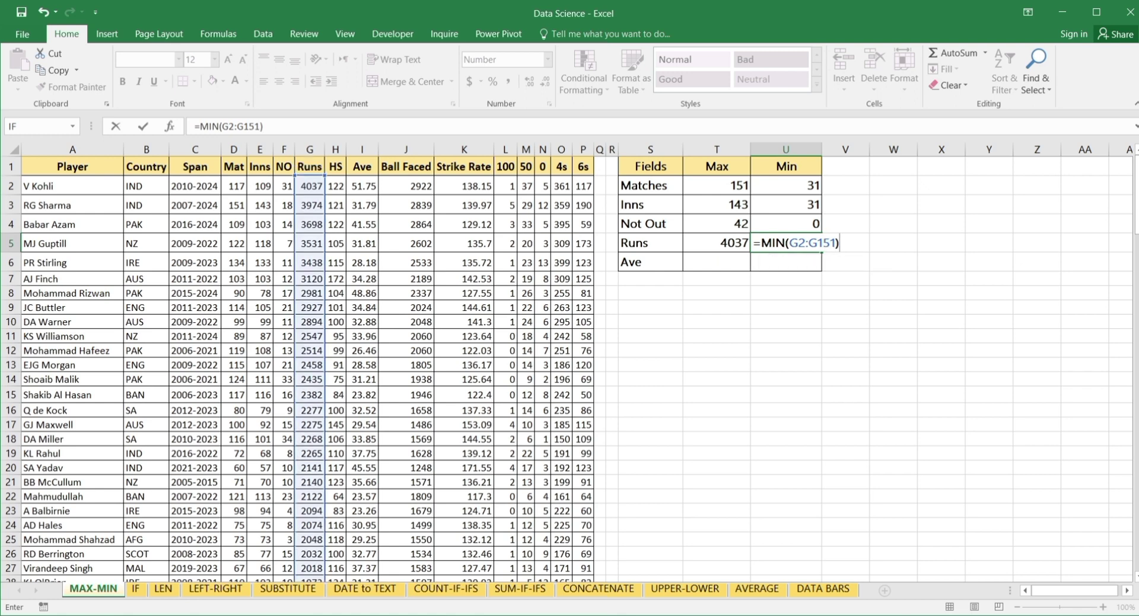
key("Return")
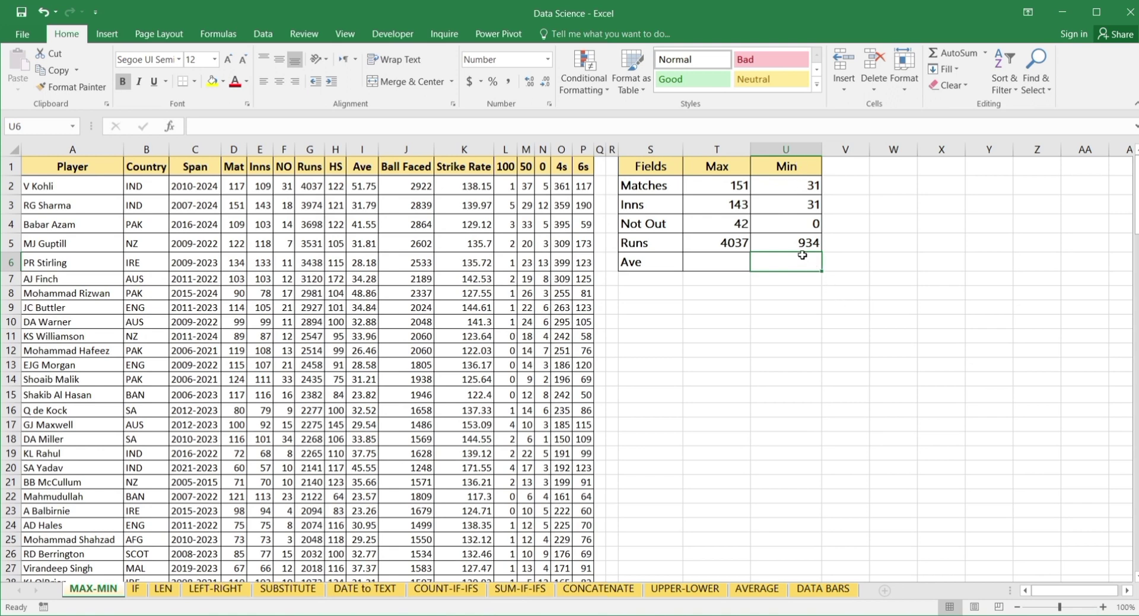
Calculate the maximum batting average in cell T6 with the formula =MAX(I2:I151)
left_click(724, 268)
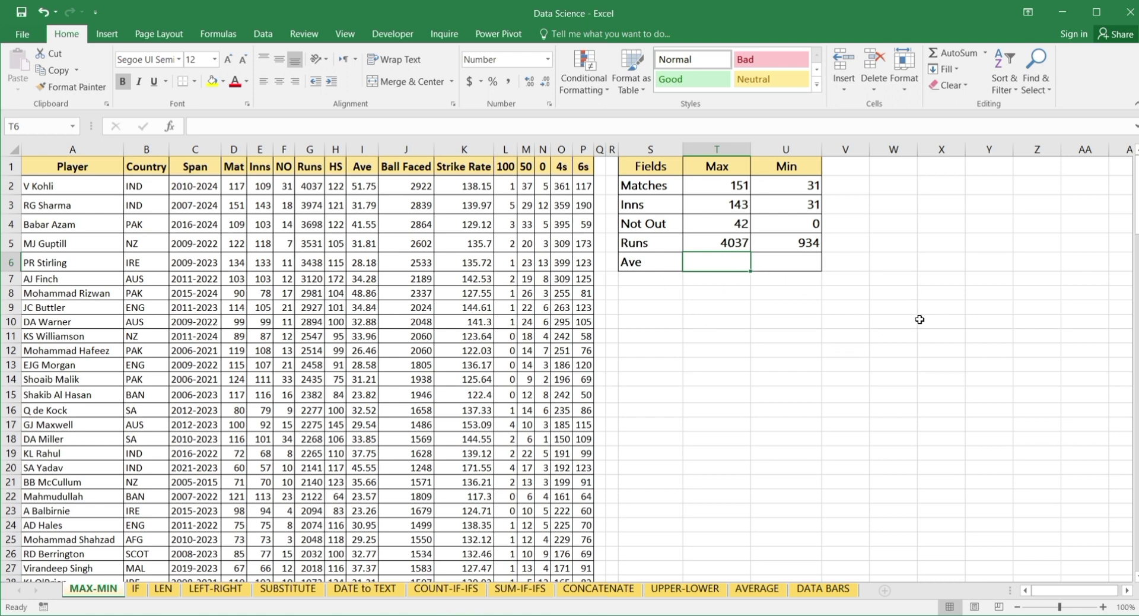
type("=")
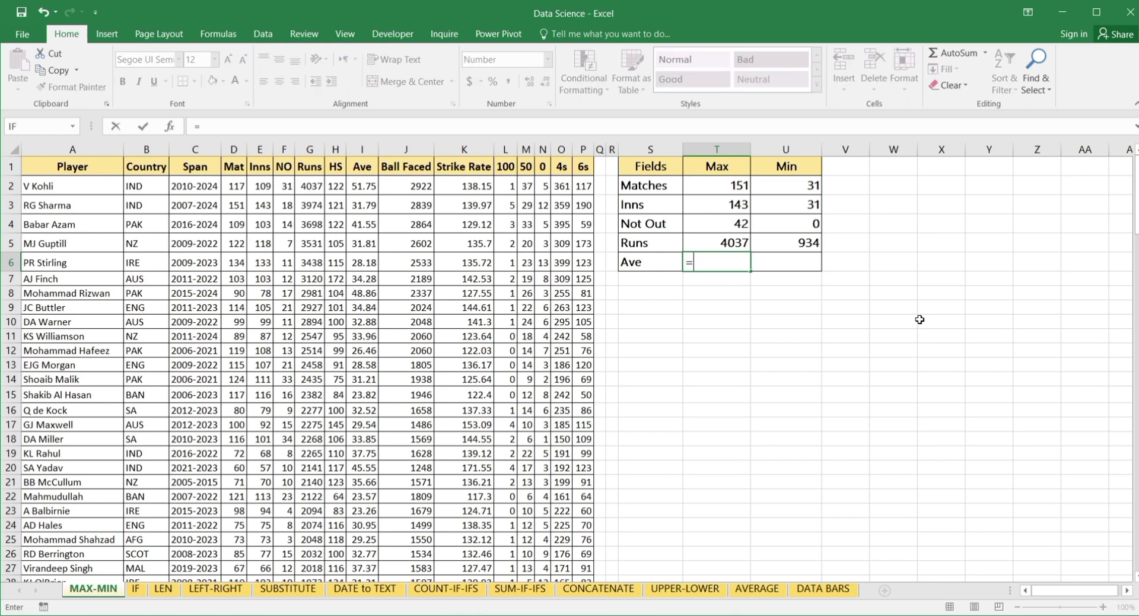
type("MAX(")
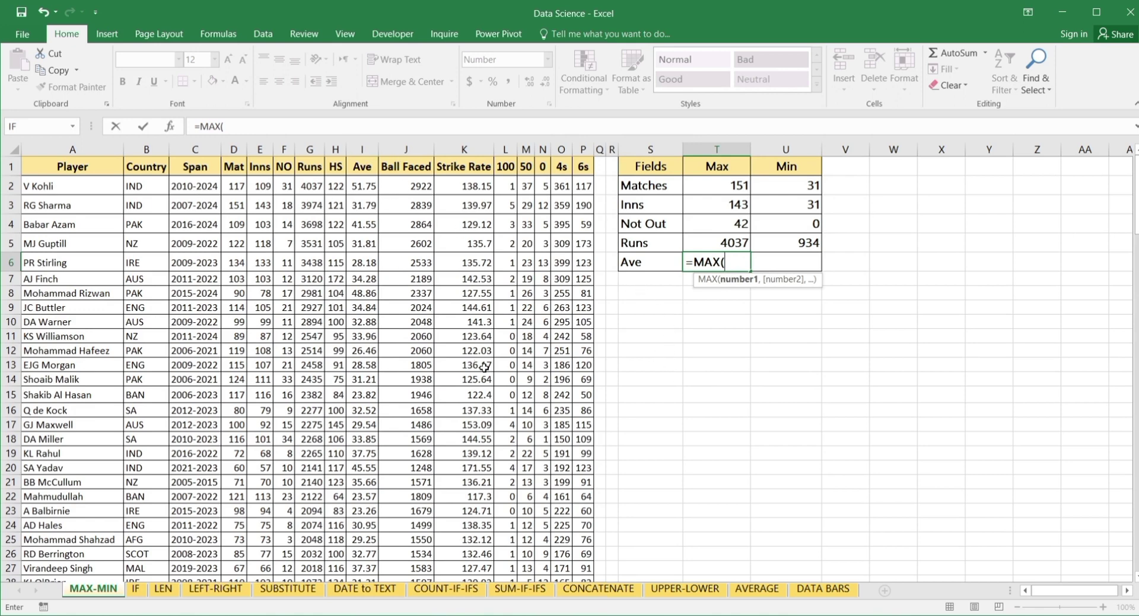
type("I2")
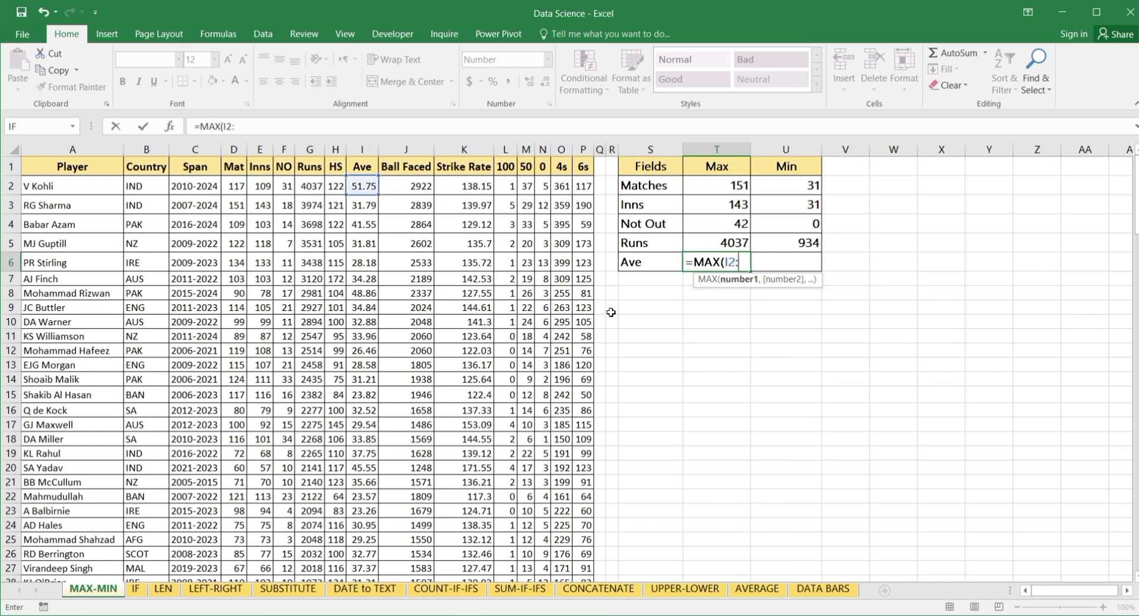
type(":I151")
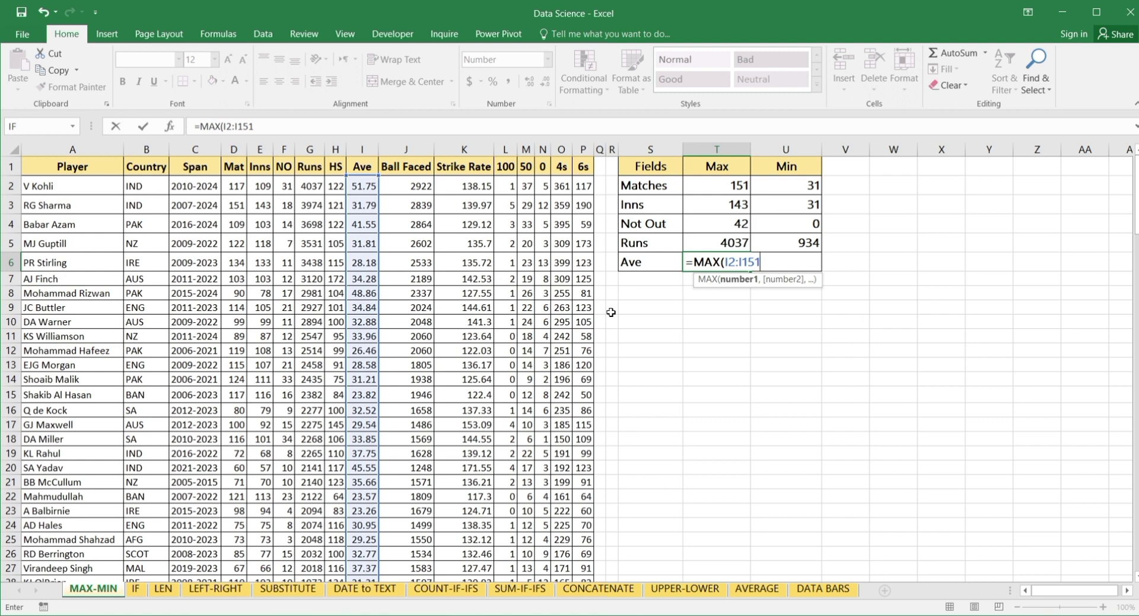
type(")")
key("Return")
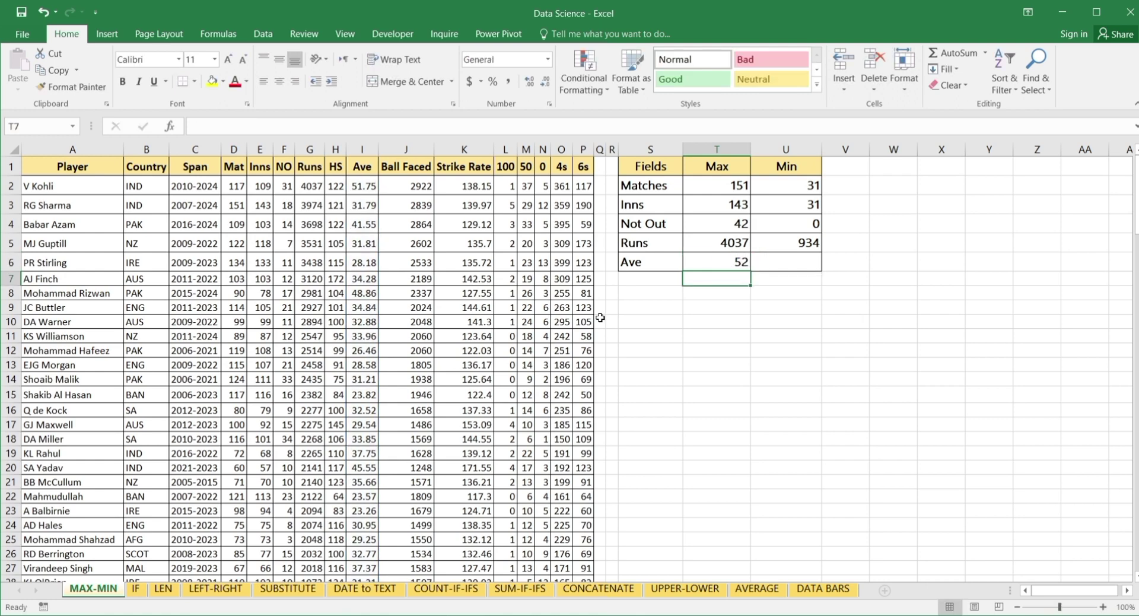
Calculate the minimum batting average in cell U6 with the formula =MIN(I2:I151)
left_click(791, 263)
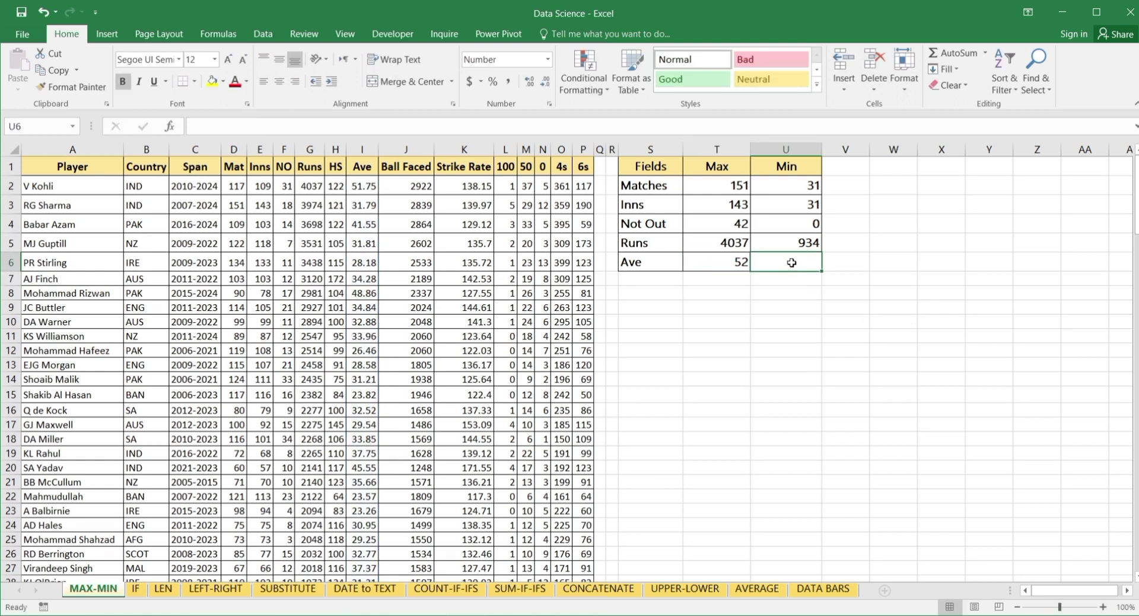
type("=MIN")
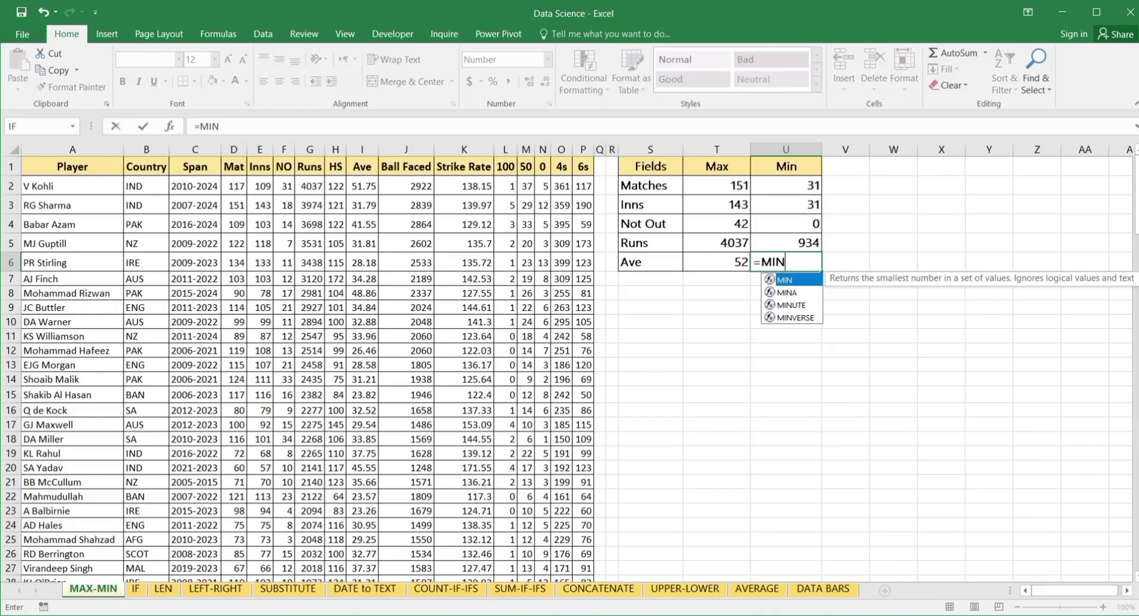
type("(")
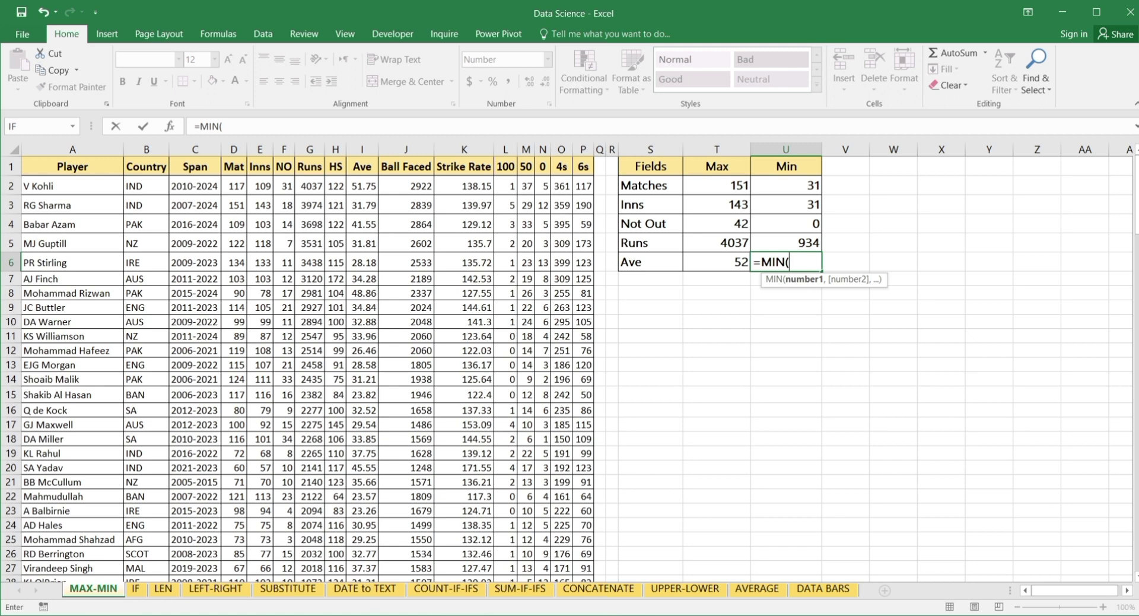
type("I2")
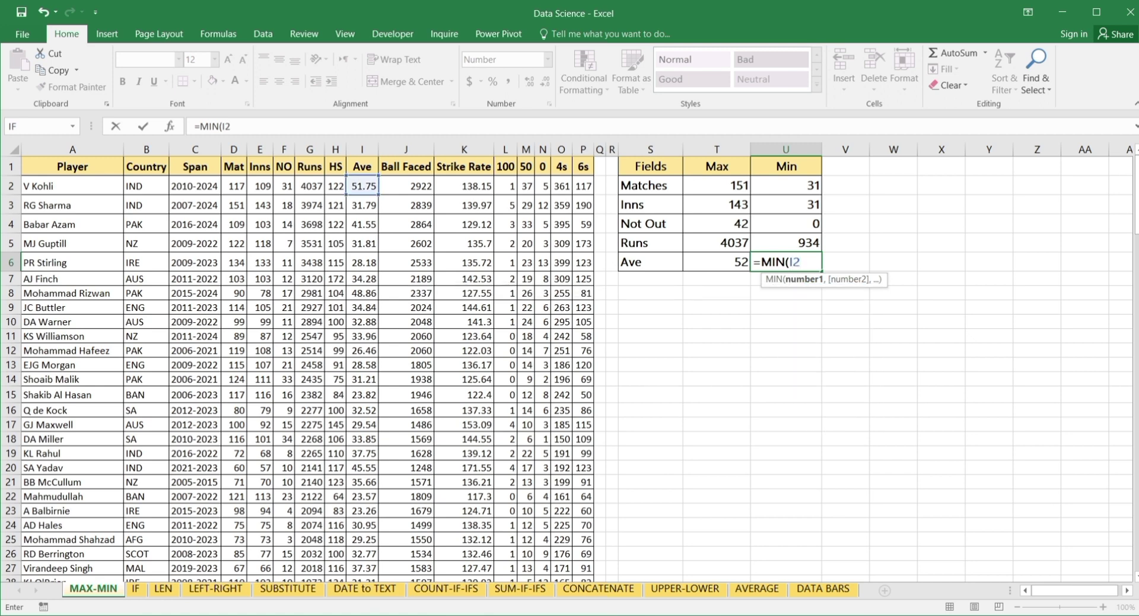
type(":I151")
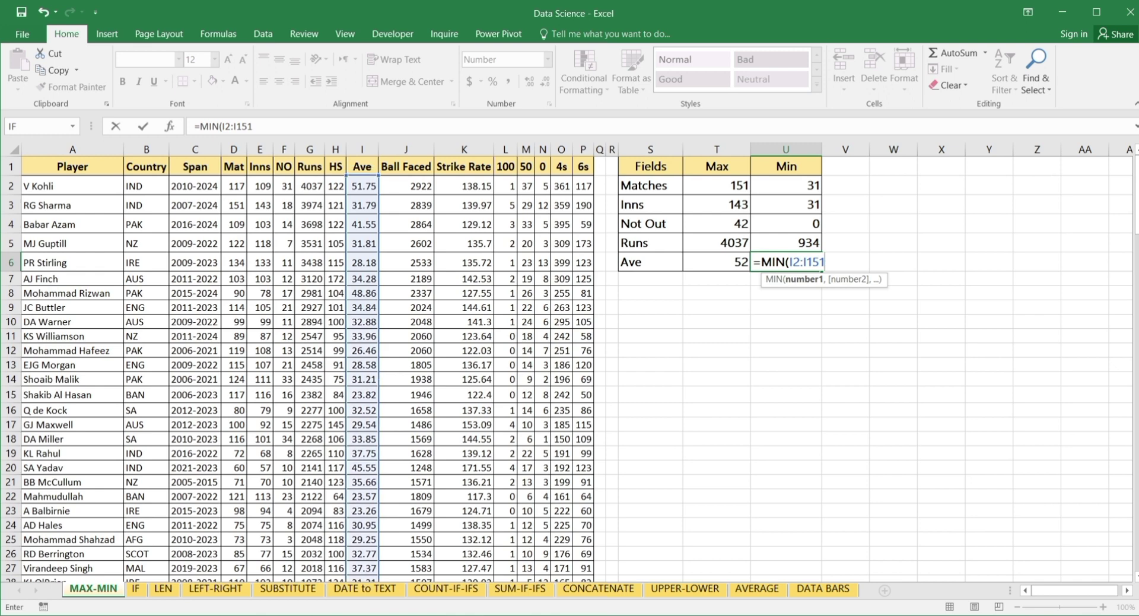
type(")")
key("Return")
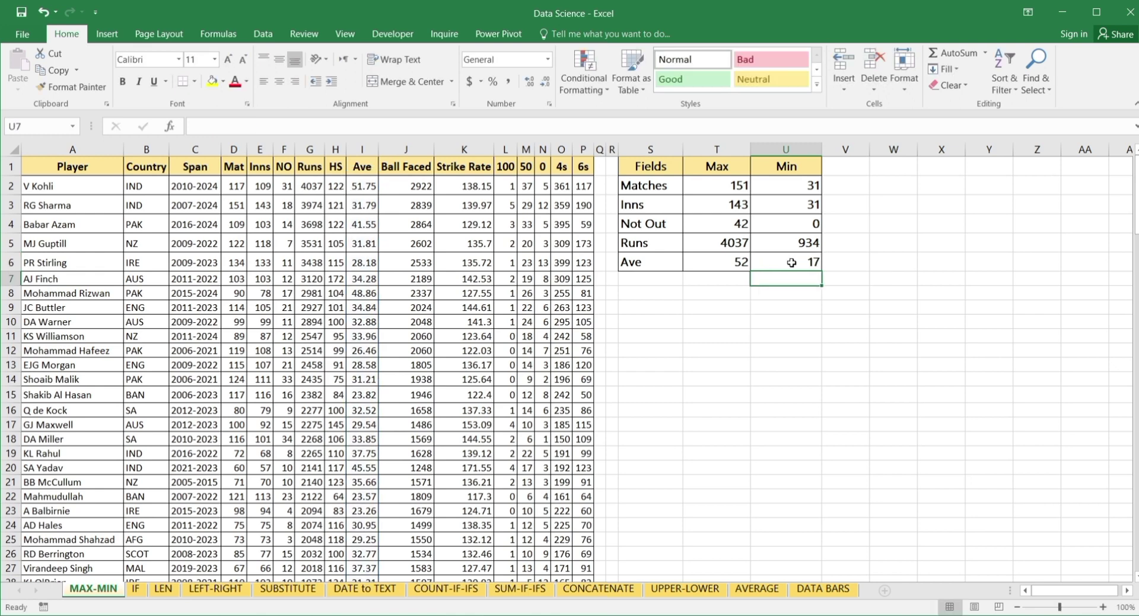
left_click(863, 295)
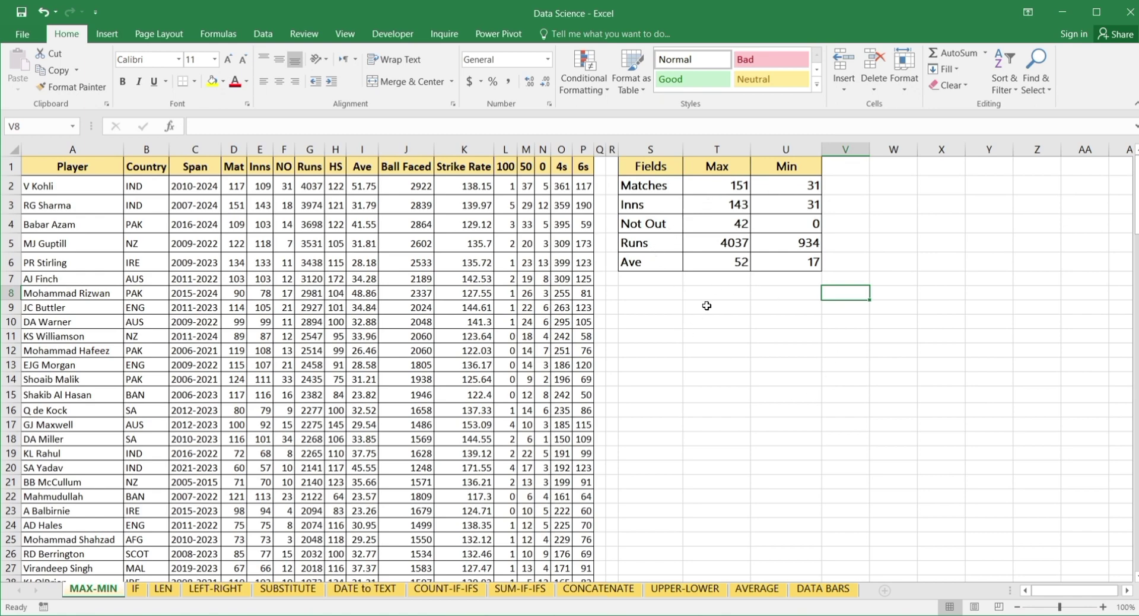
On the IF sheet, rate the first player's average in cell S2 with the formula =IF(I2>=40.00,"Exceptional","Good")
key("ctrl+Page_Down")
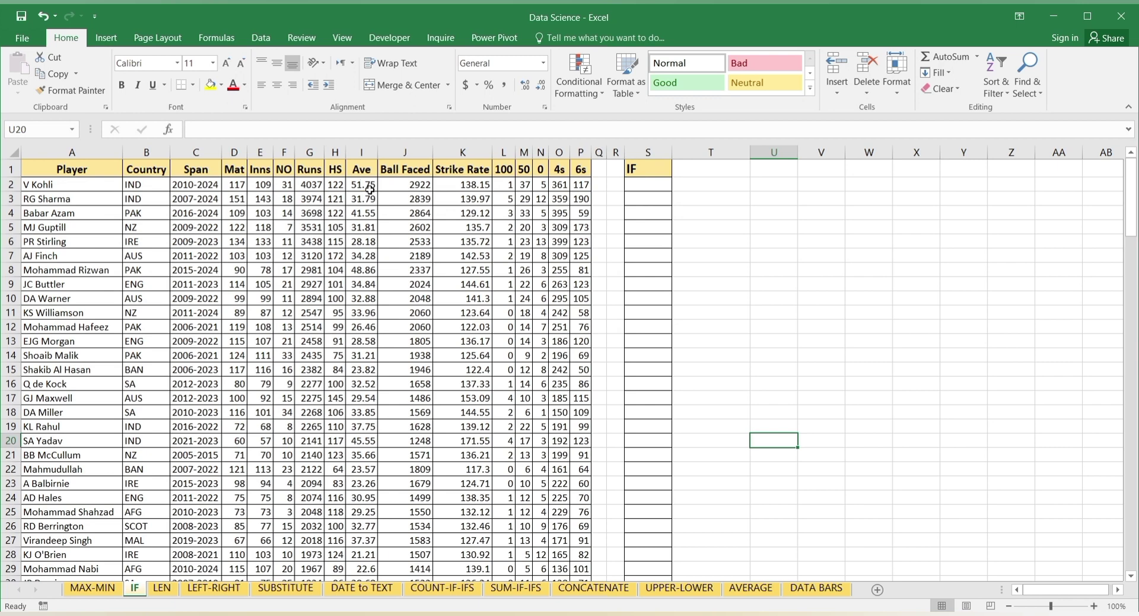
left_click(646, 187)
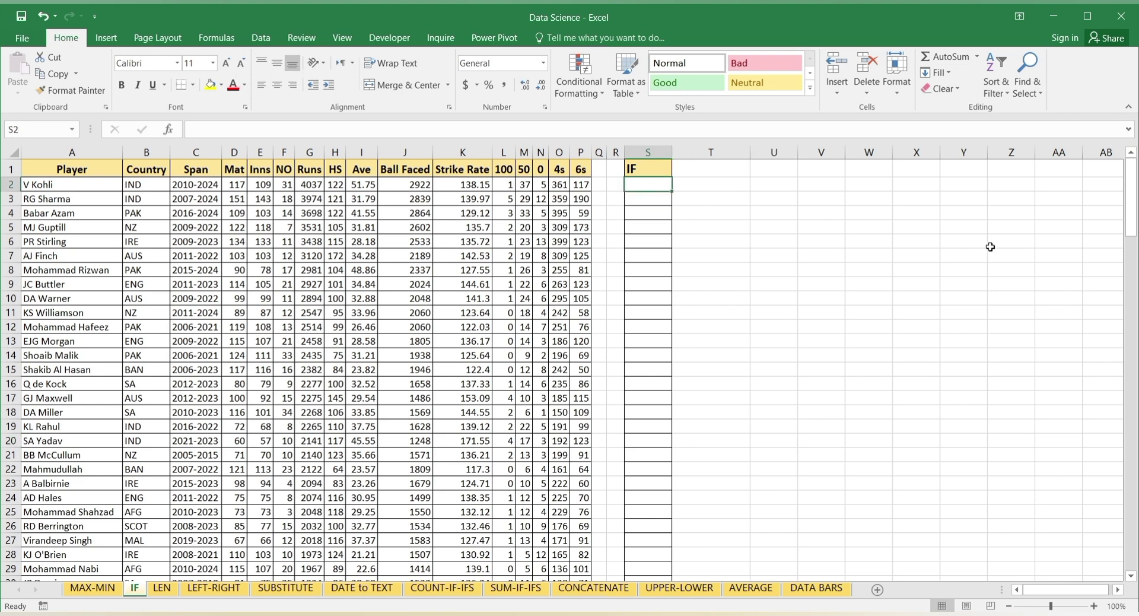
type("=")
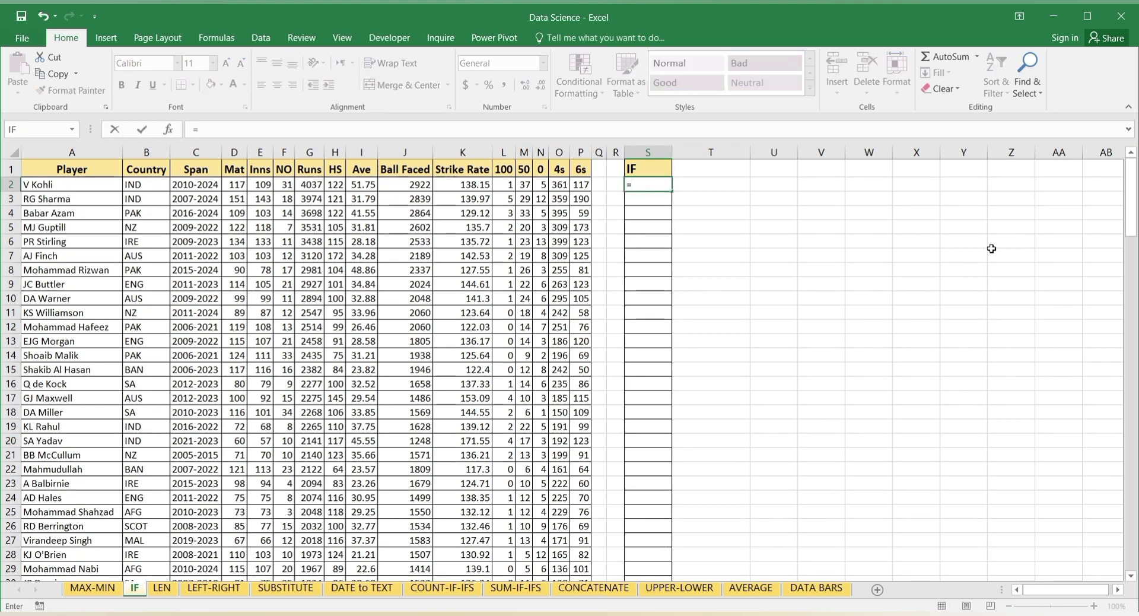
type("I")
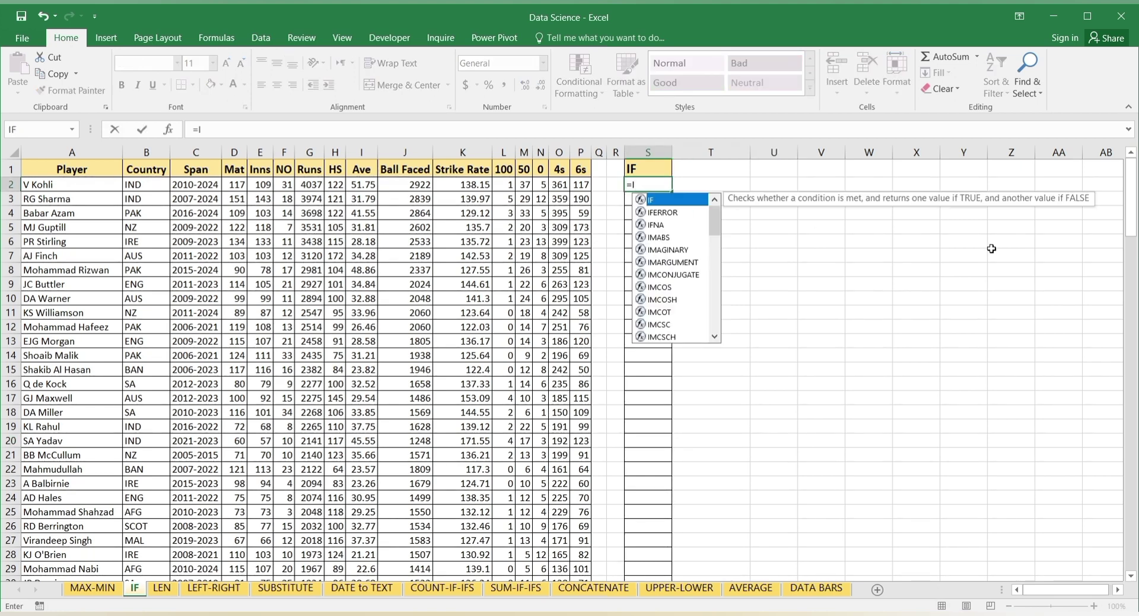
type("F(")
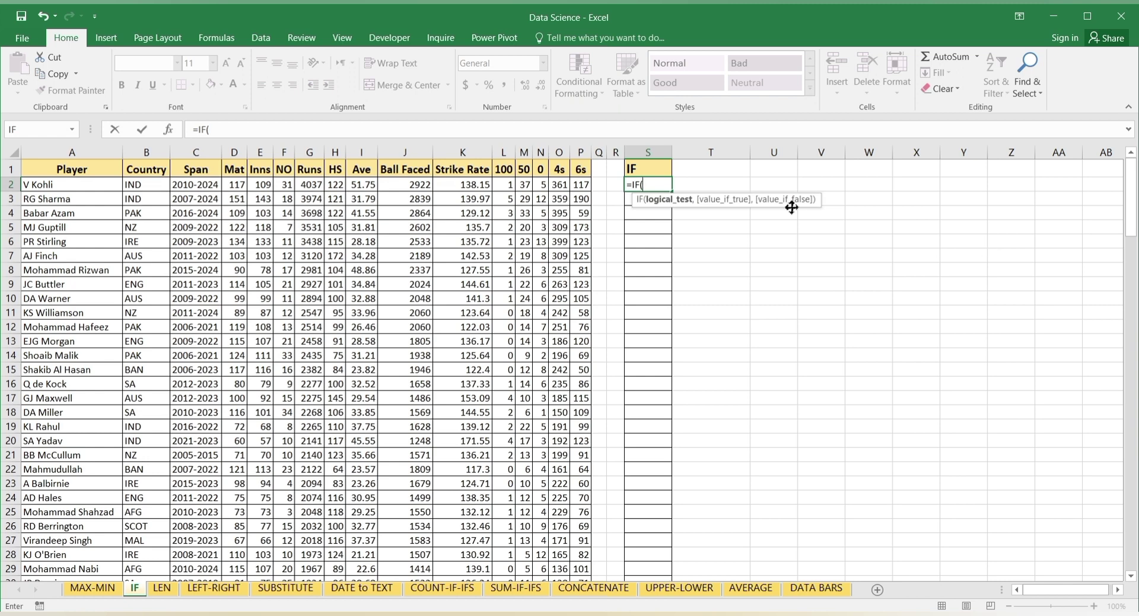
left_click(363, 185)
type(">=")
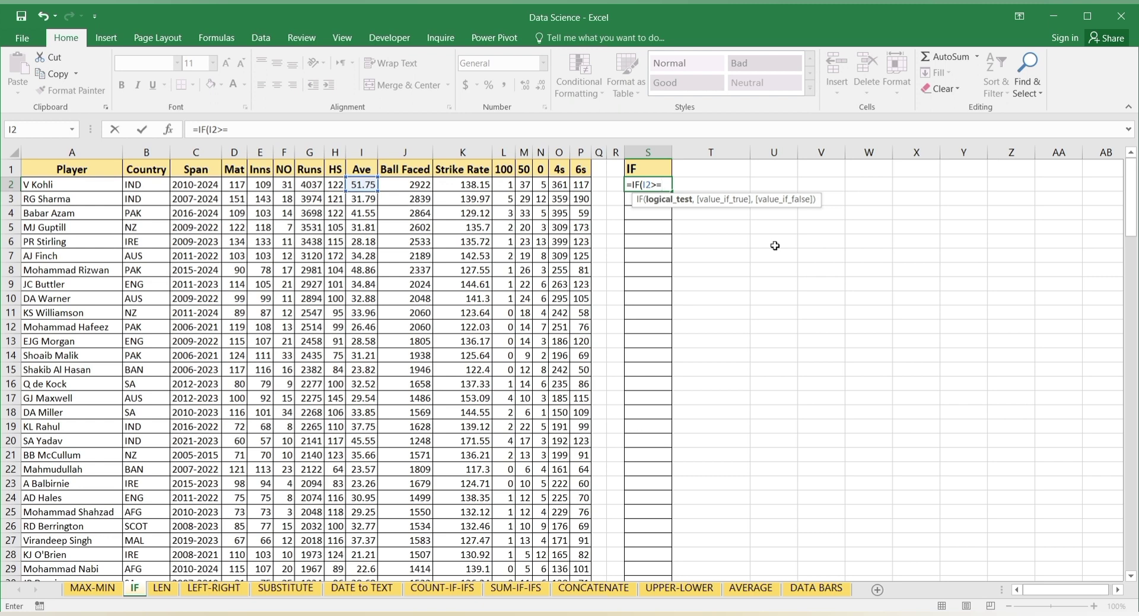
type("40.00,\"")
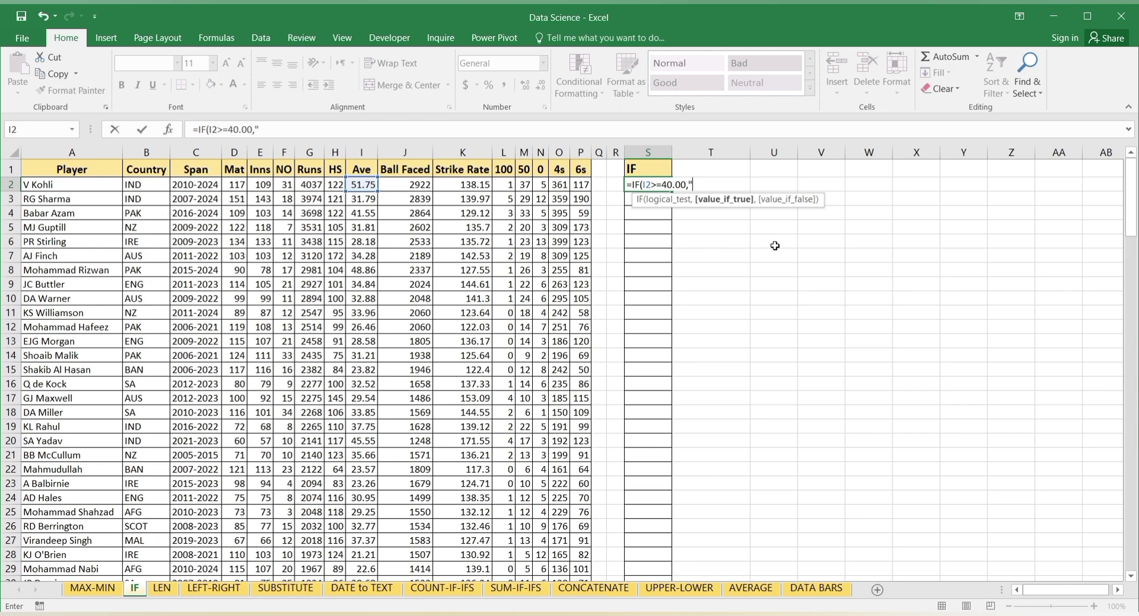
type("eX")
key("BackSpace")
type("E")
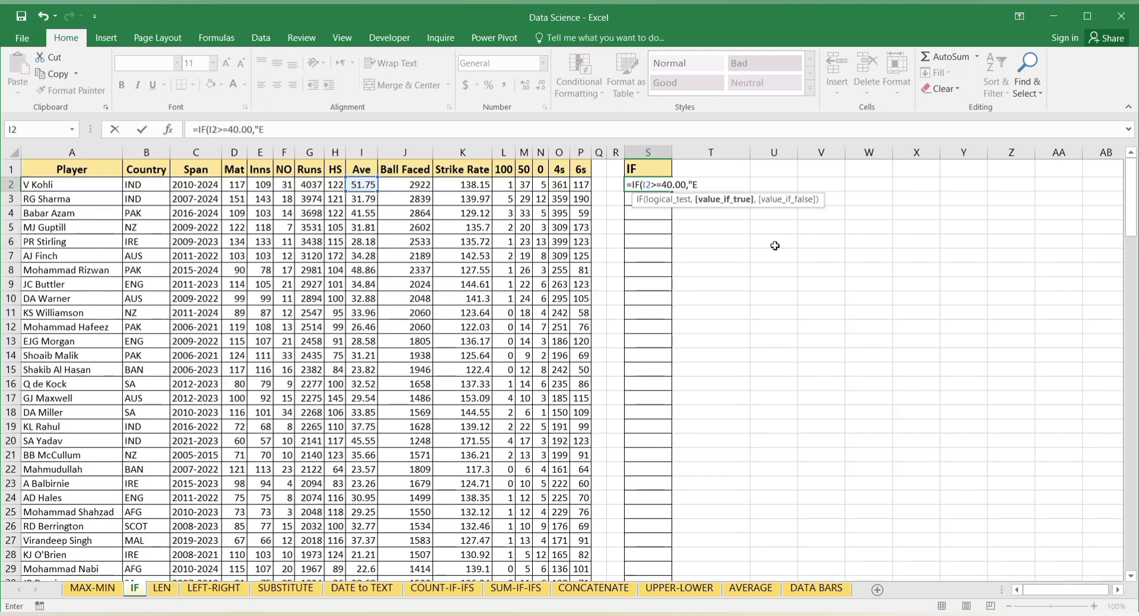
type("xcepti")
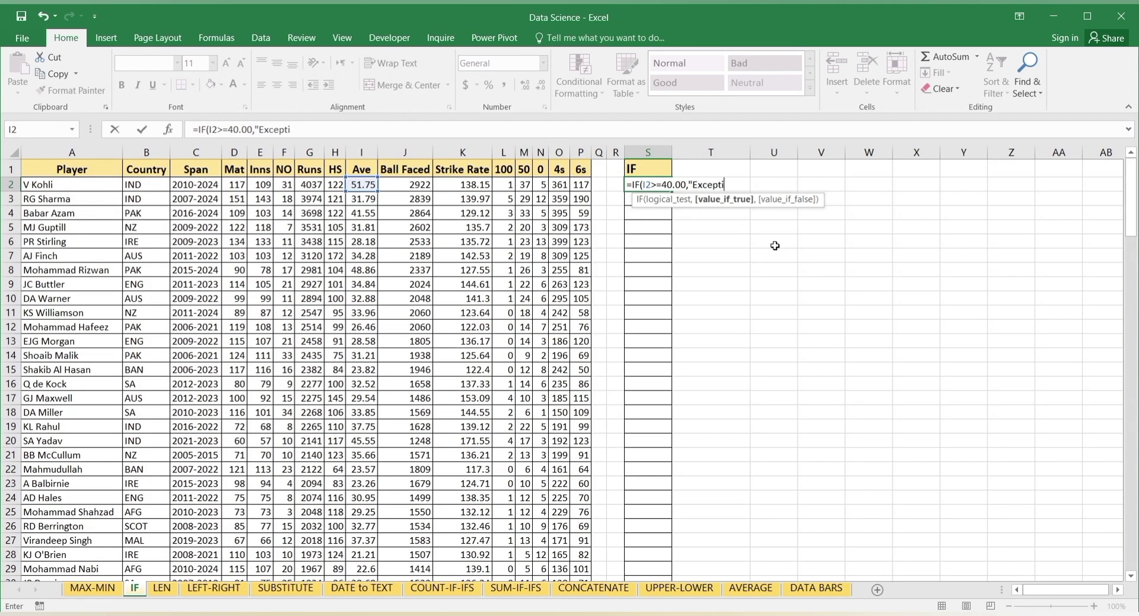
type("onal\",")
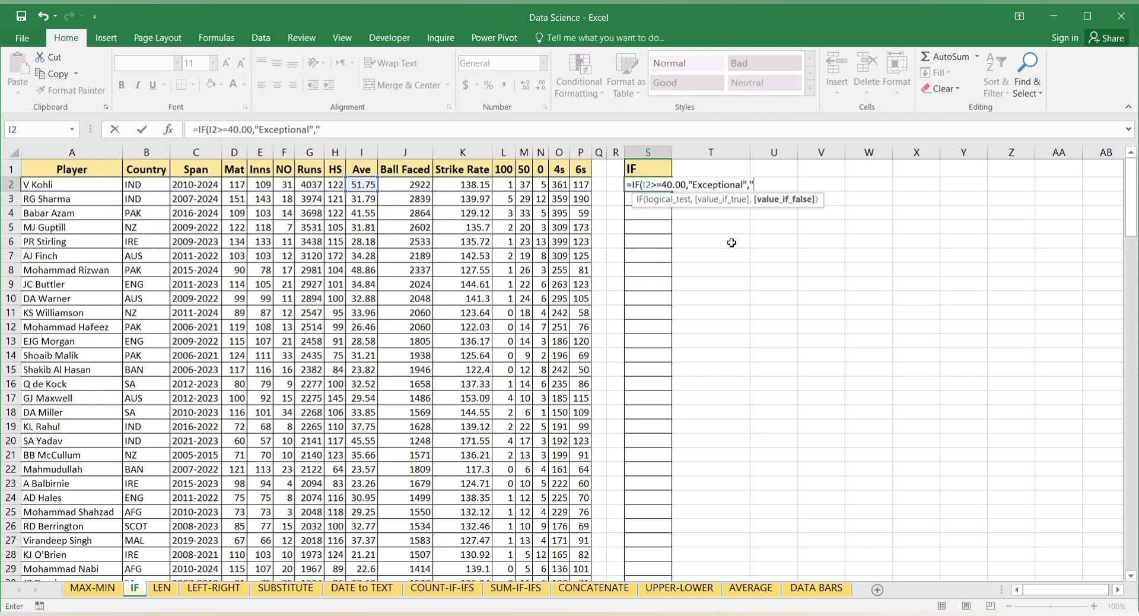
type("\"")
type("g")
type("Good")
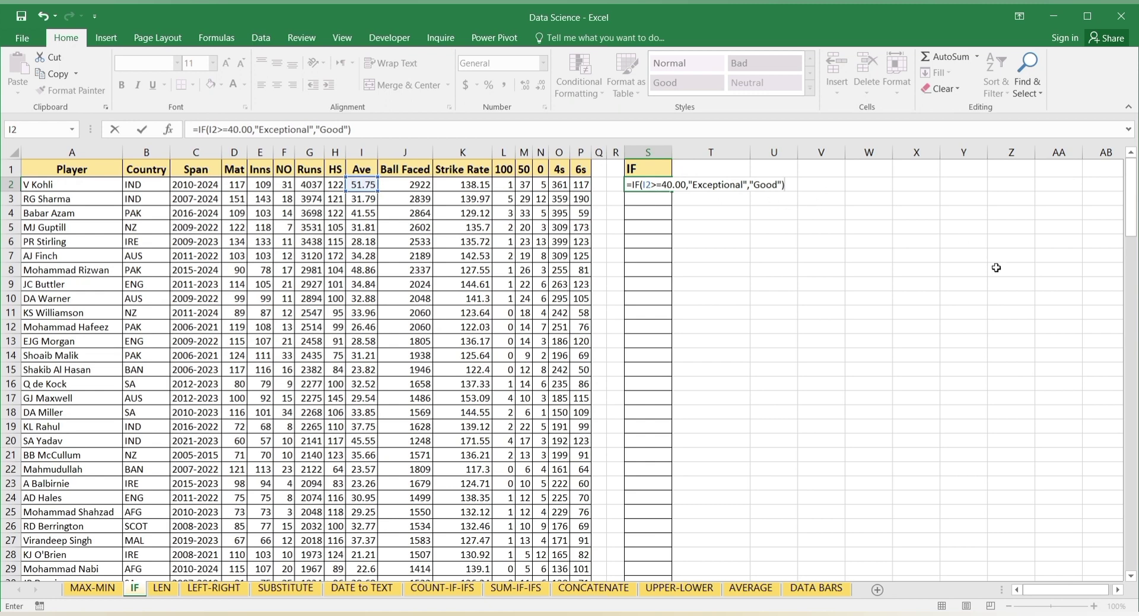
key("Return")
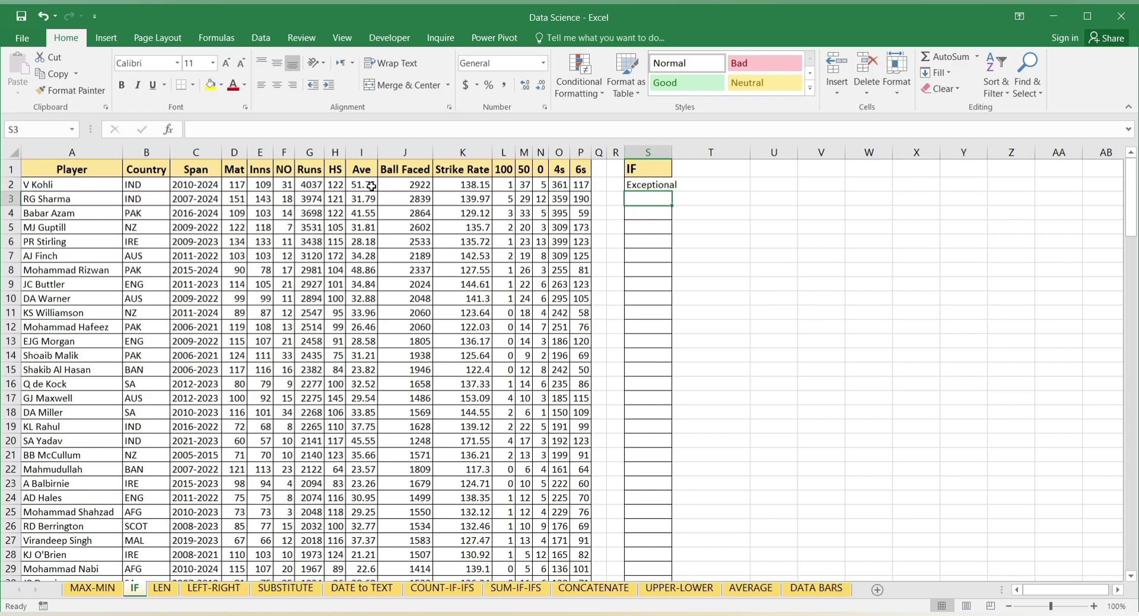
Fill the IF formula from cell S2 down to S151 to rate every player, and check the filled column
left_click(652, 185)
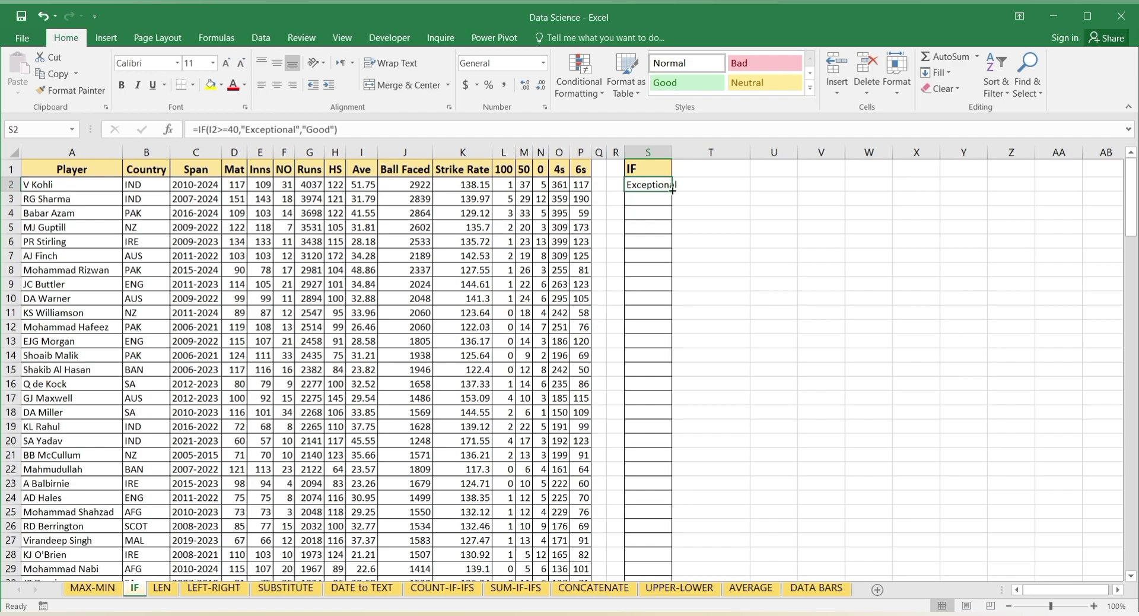
left_click_drag(672, 190, 668, 539)
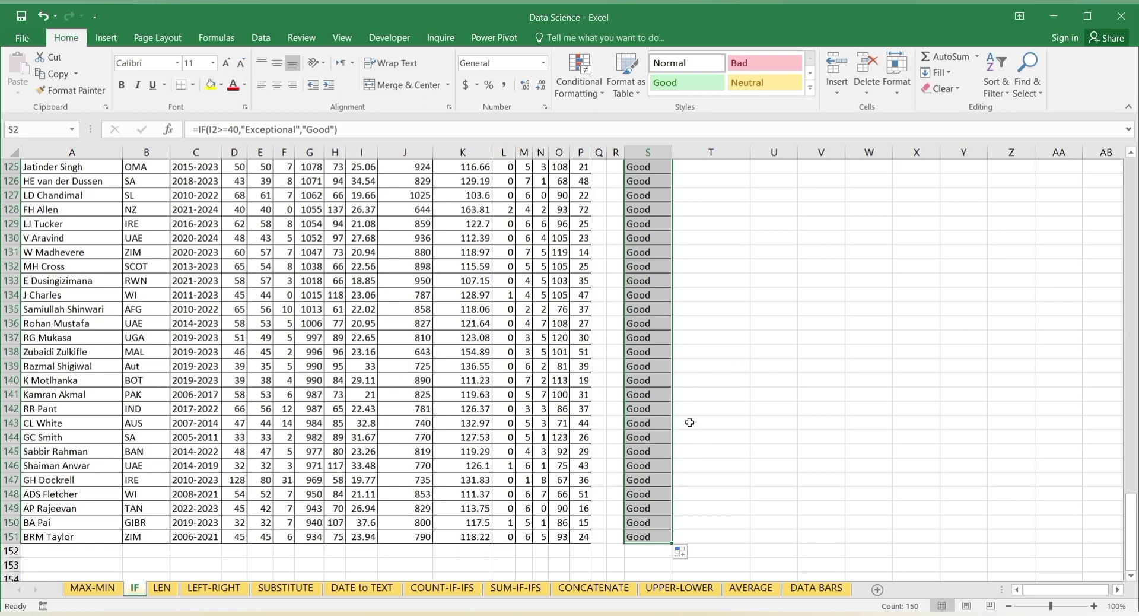
scroll(642, 364, "up", 4)
scroll(642, 364, "up", 5)
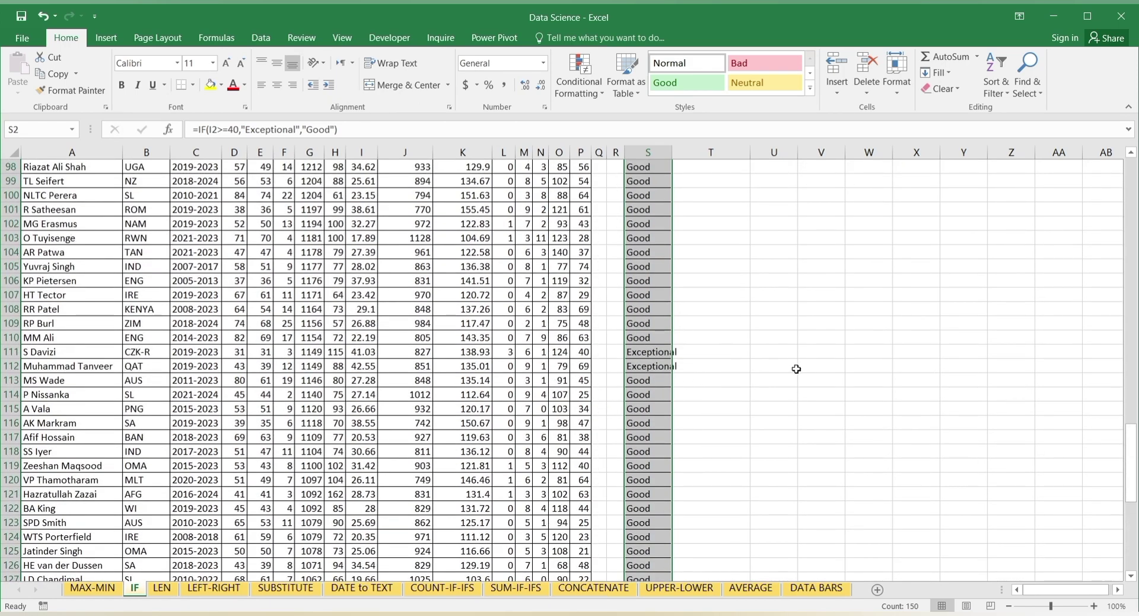
scroll(730, 326, "up", 20)
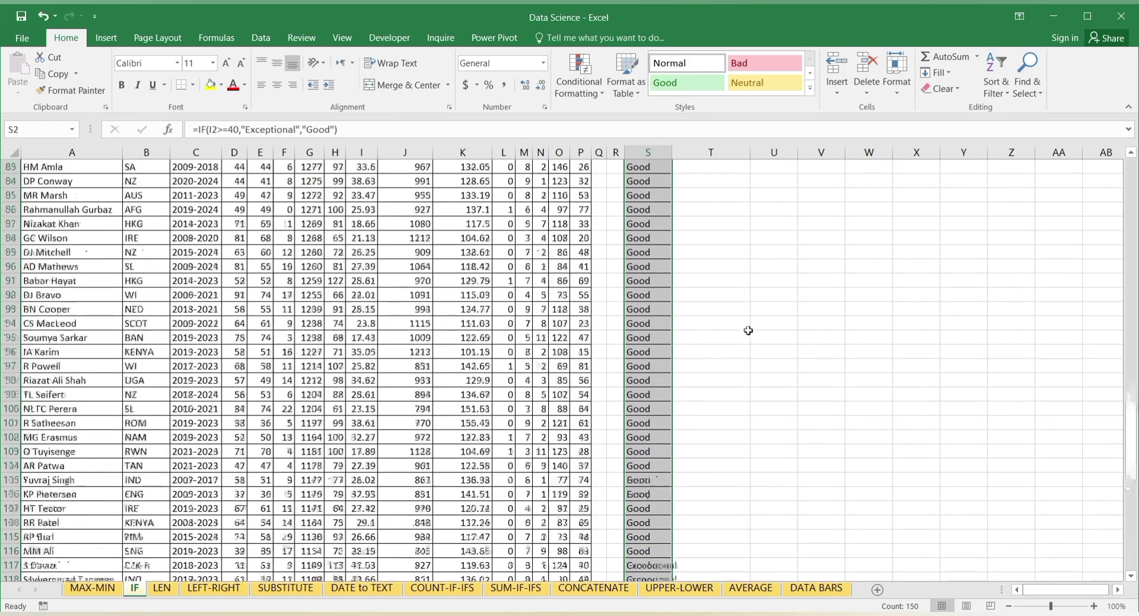
scroll(730, 326, "up", 4)
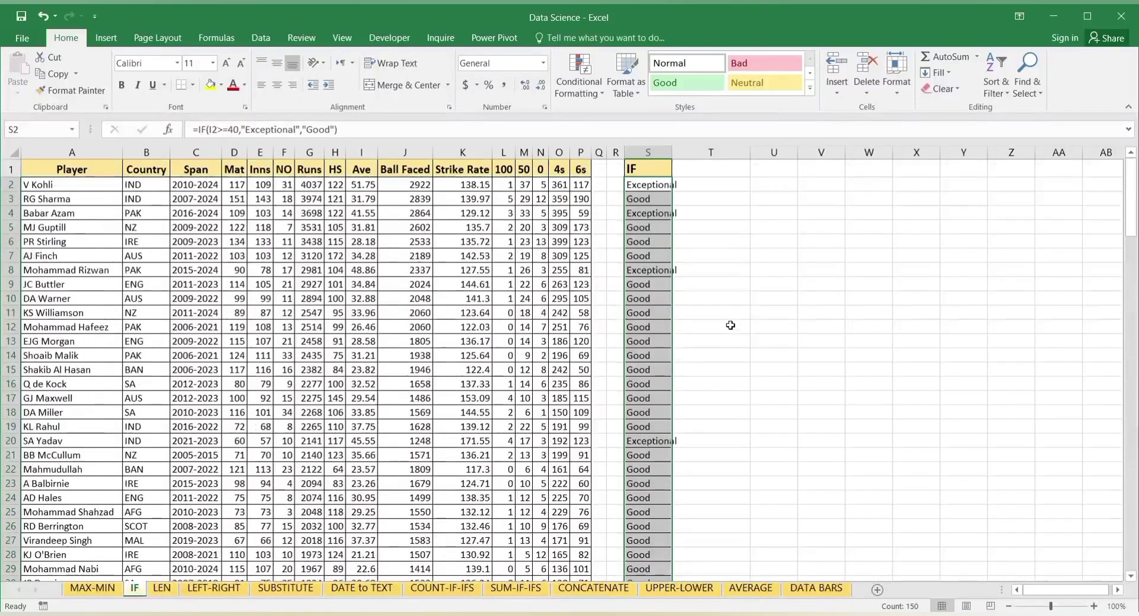
left_click(867, 325)
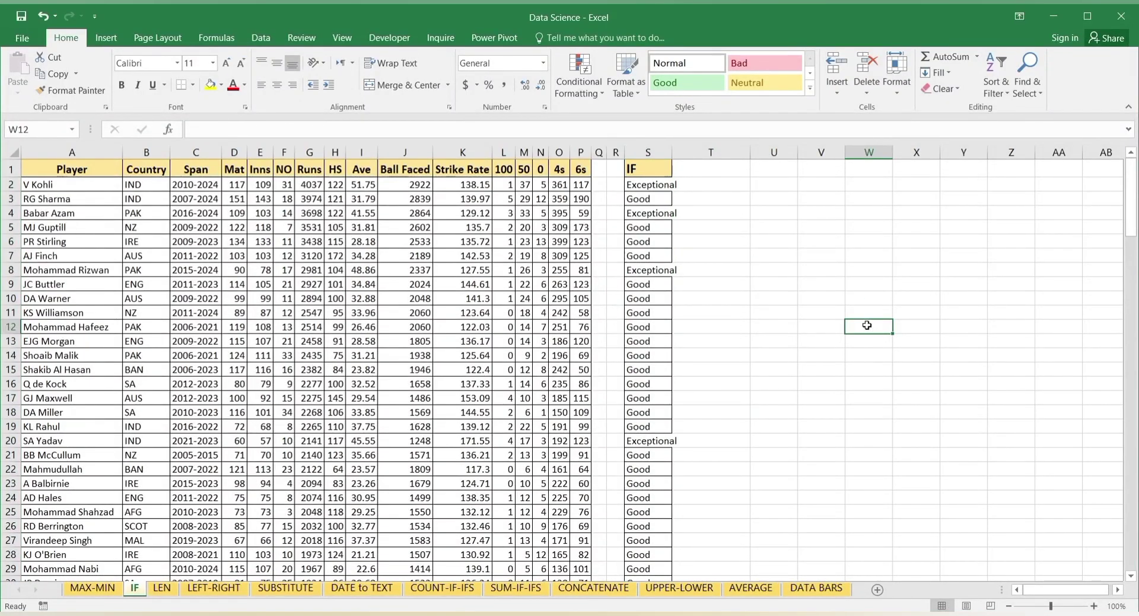
On the LEN sheet, count the characters of the first player's name in cell S2 with =LEN(A2), and check it against cell A2
key("ctrl+Page_Down")
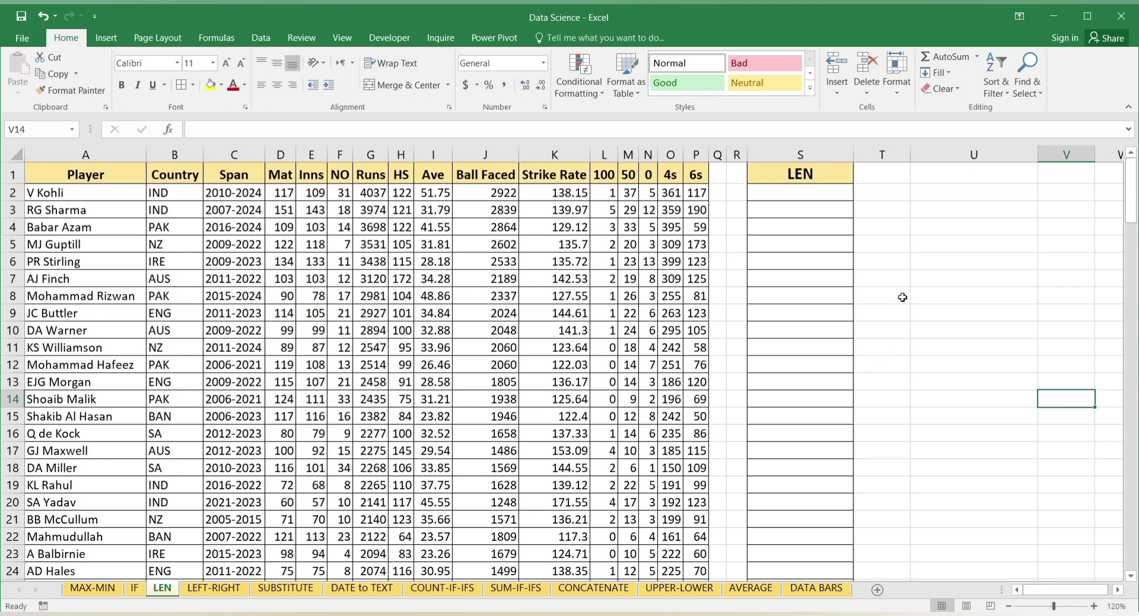
left_click(805, 195)
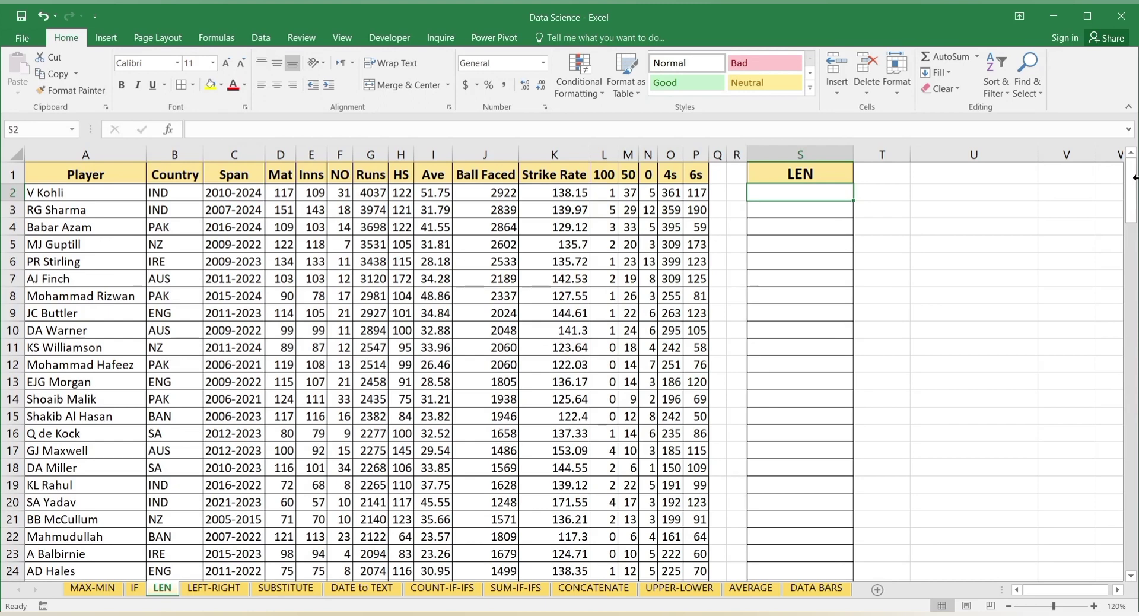
type("=")
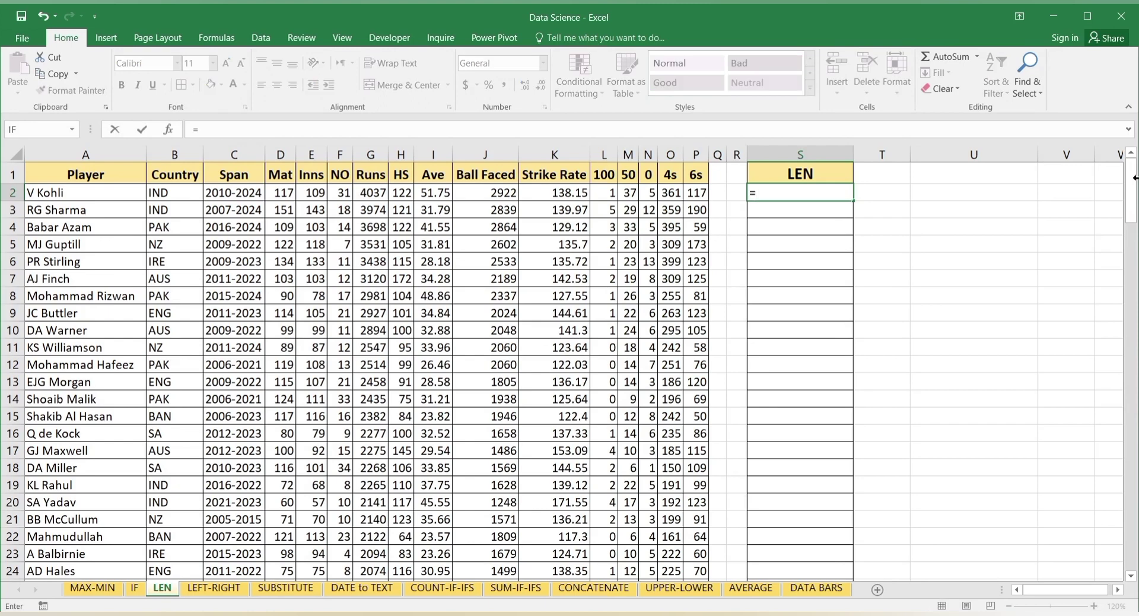
type("LEN")
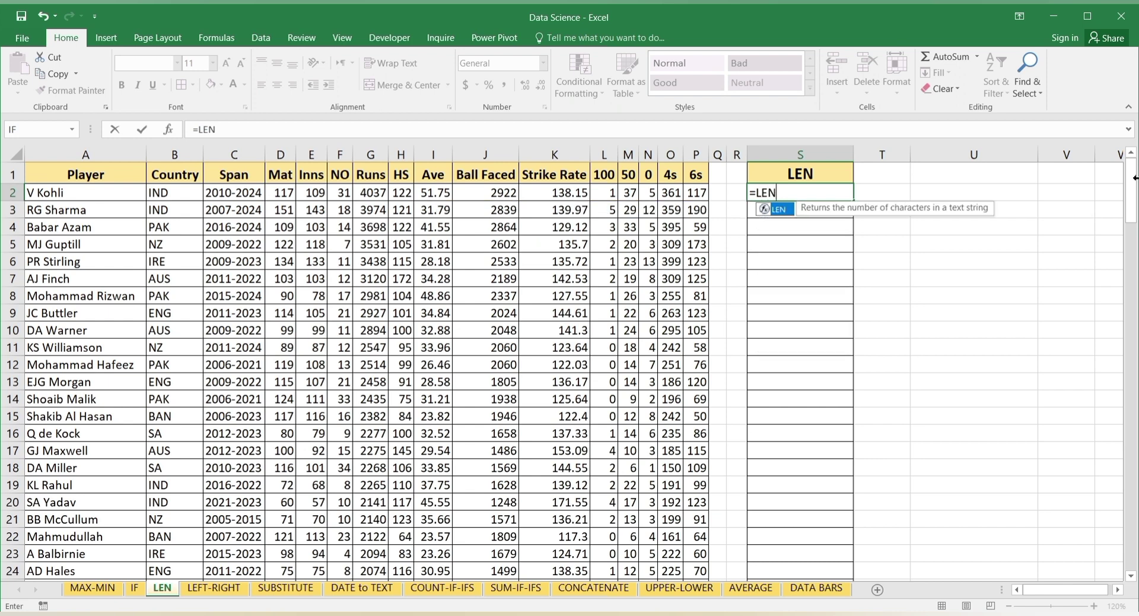
type("(")
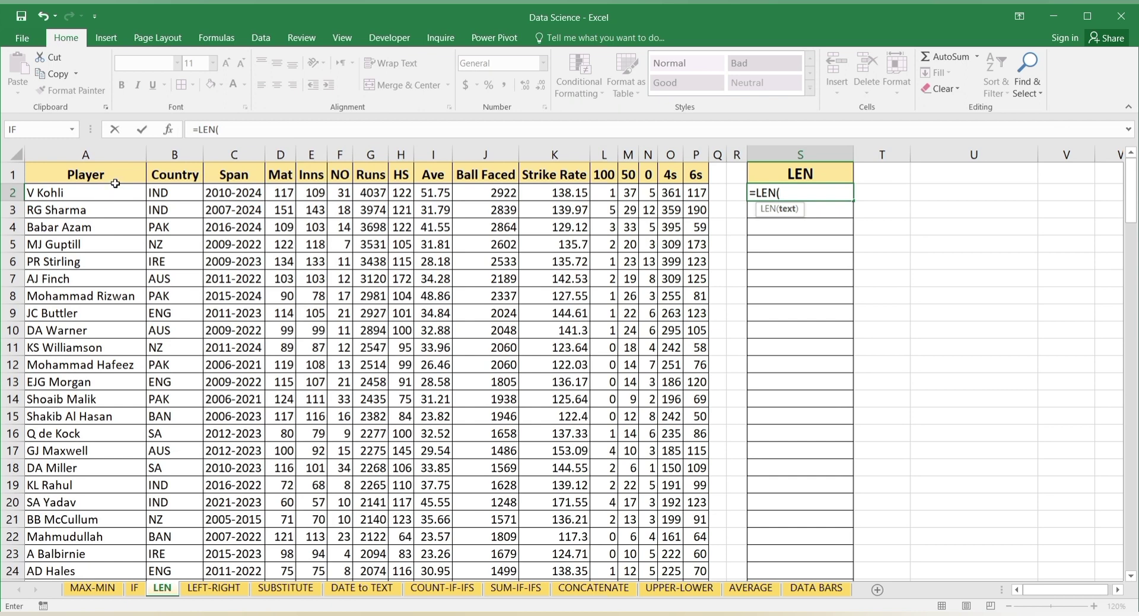
left_click(111, 205)
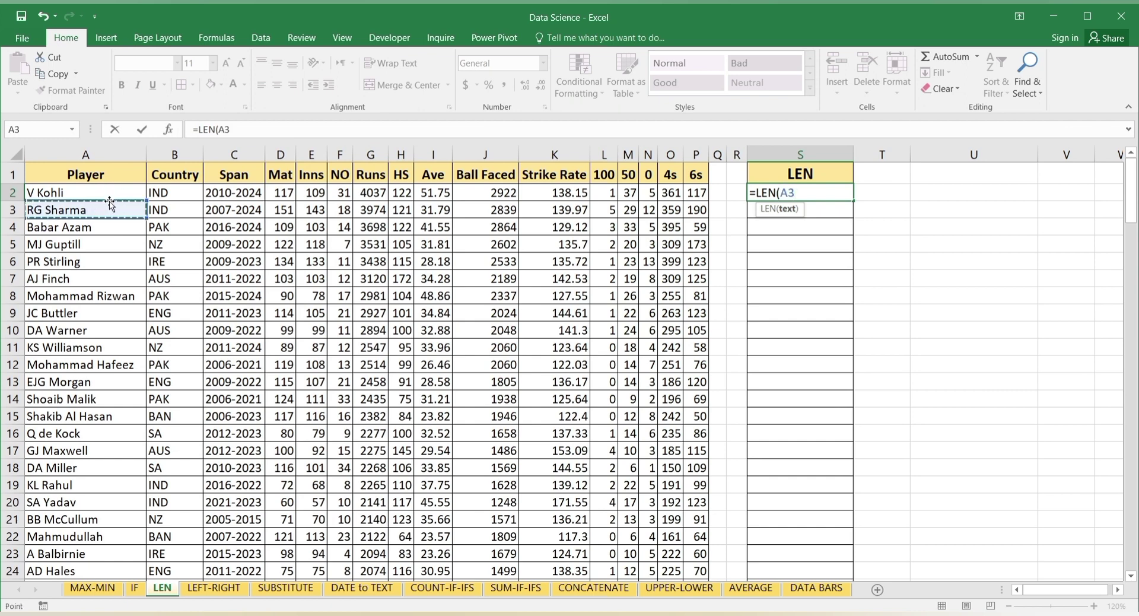
left_click(106, 195)
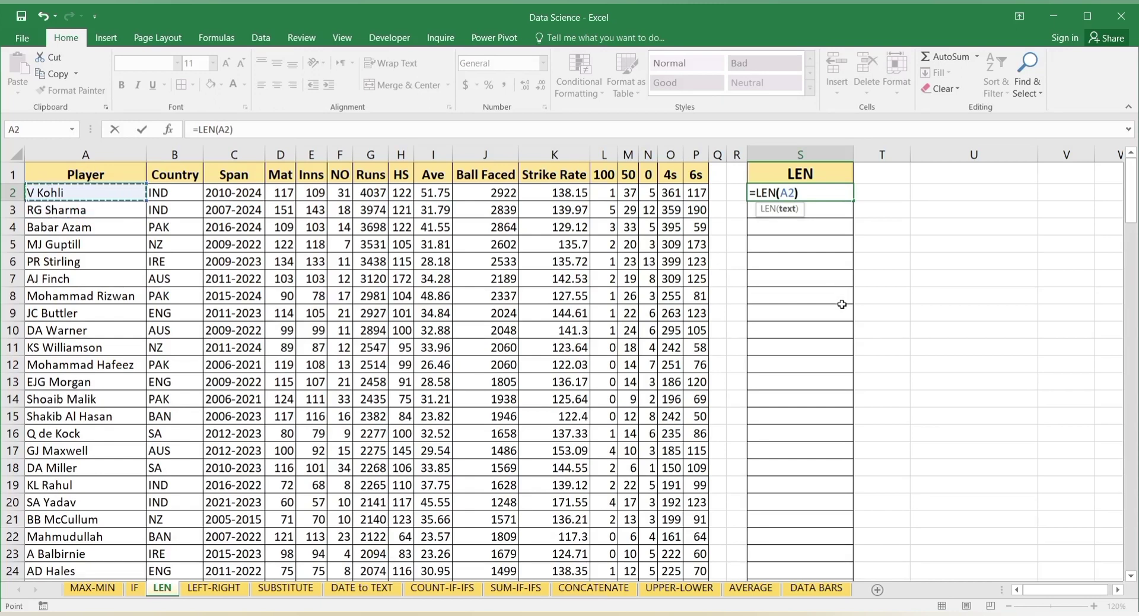
key("Return")
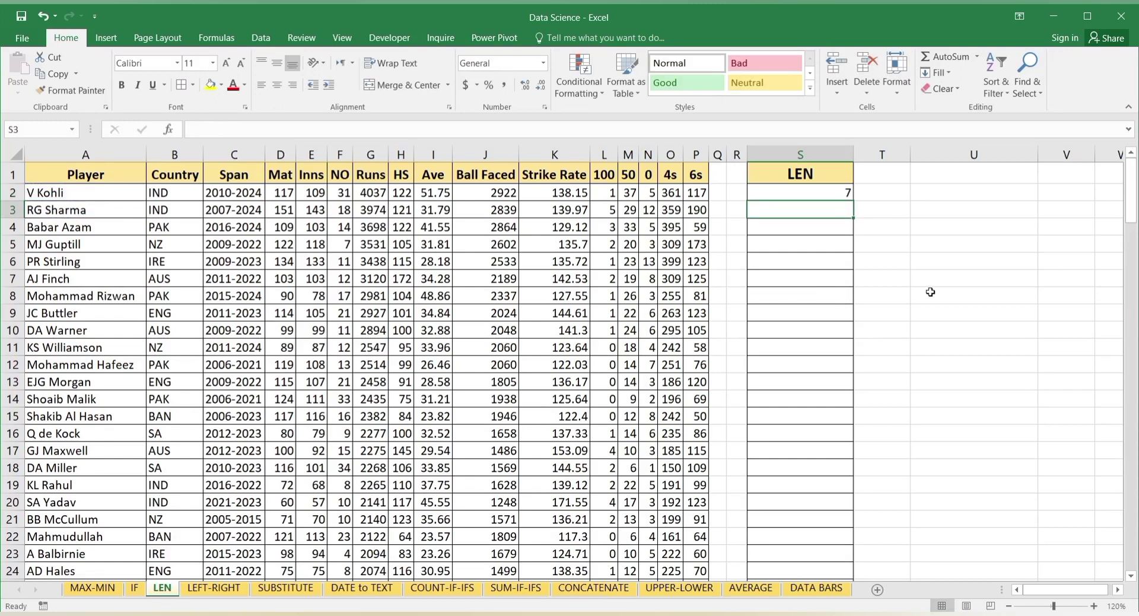
left_click(825, 192)
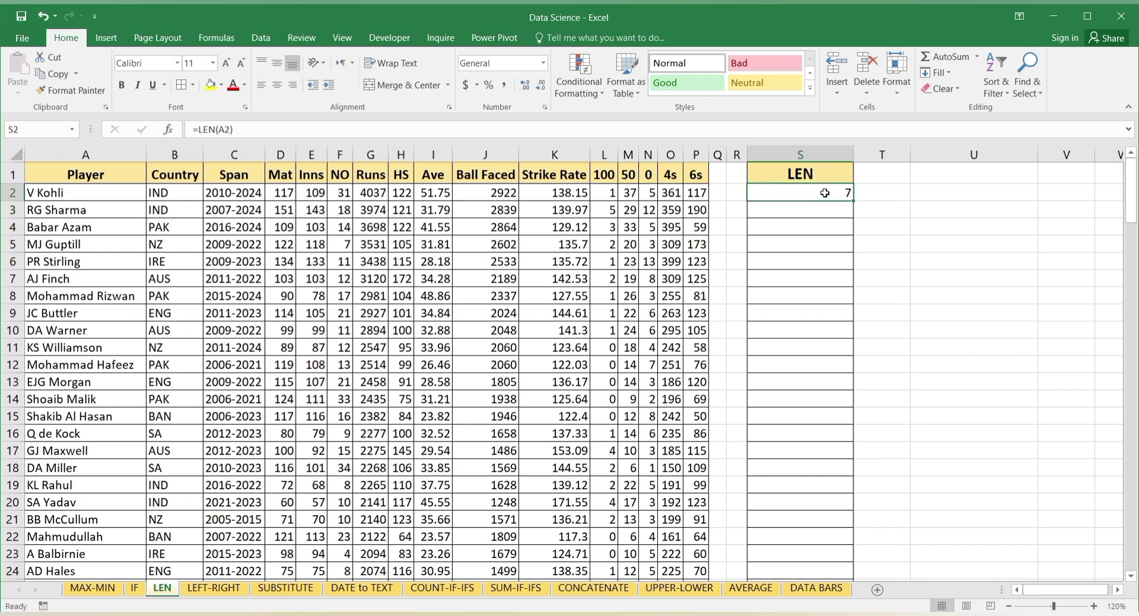
left_click(31, 193)
key("F2")
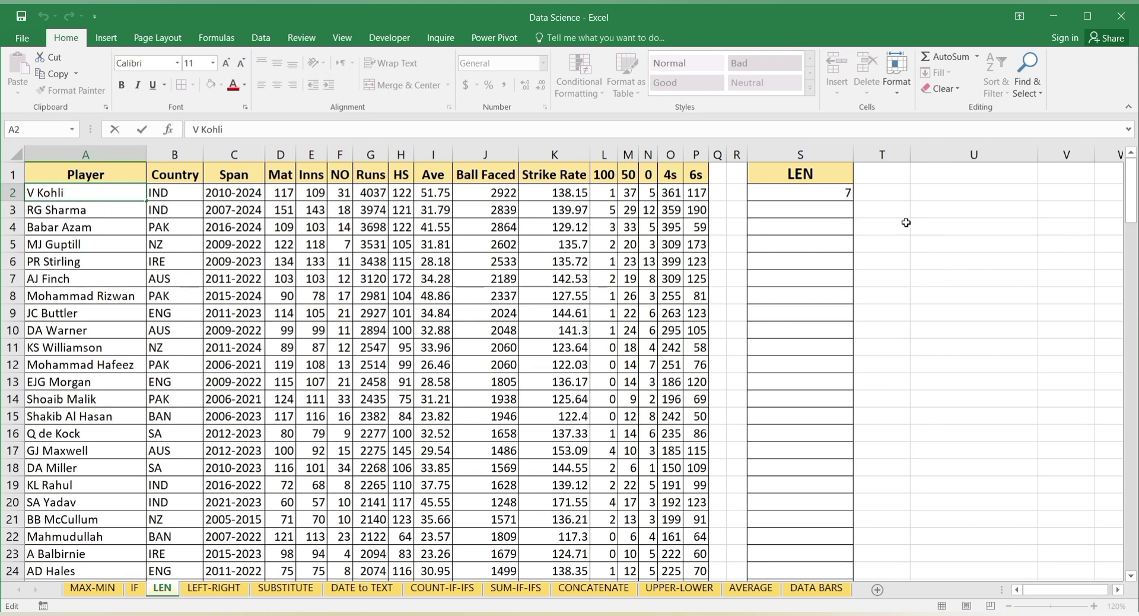
Fill the LEN formula from cell S2 down to S151 for every player, and review the filled column
left_click(836, 194)
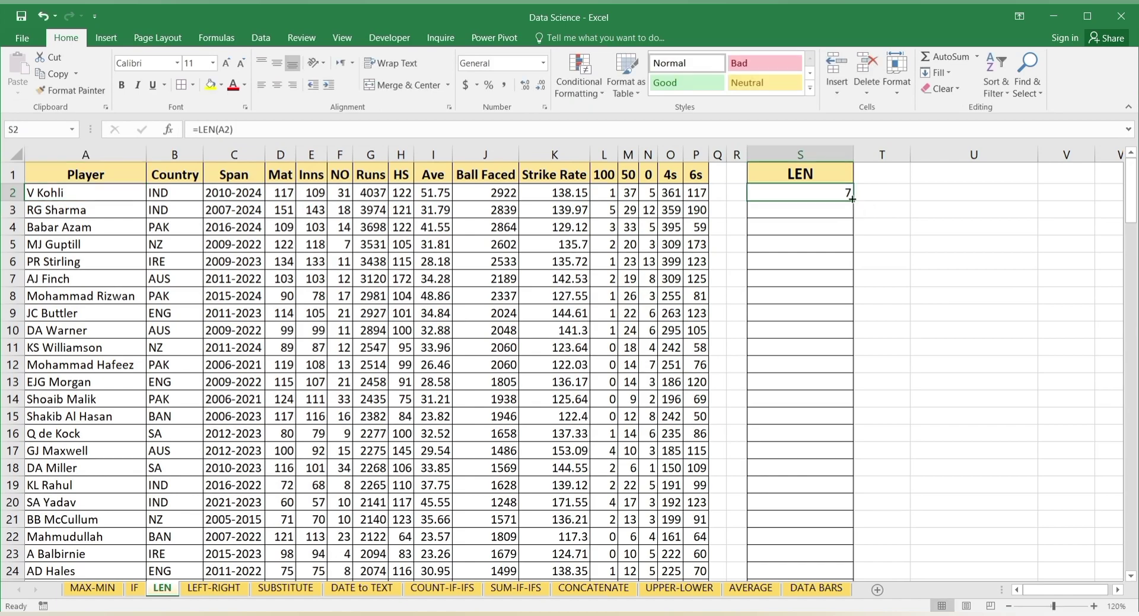
left_click_drag(852, 202, 803, 539)
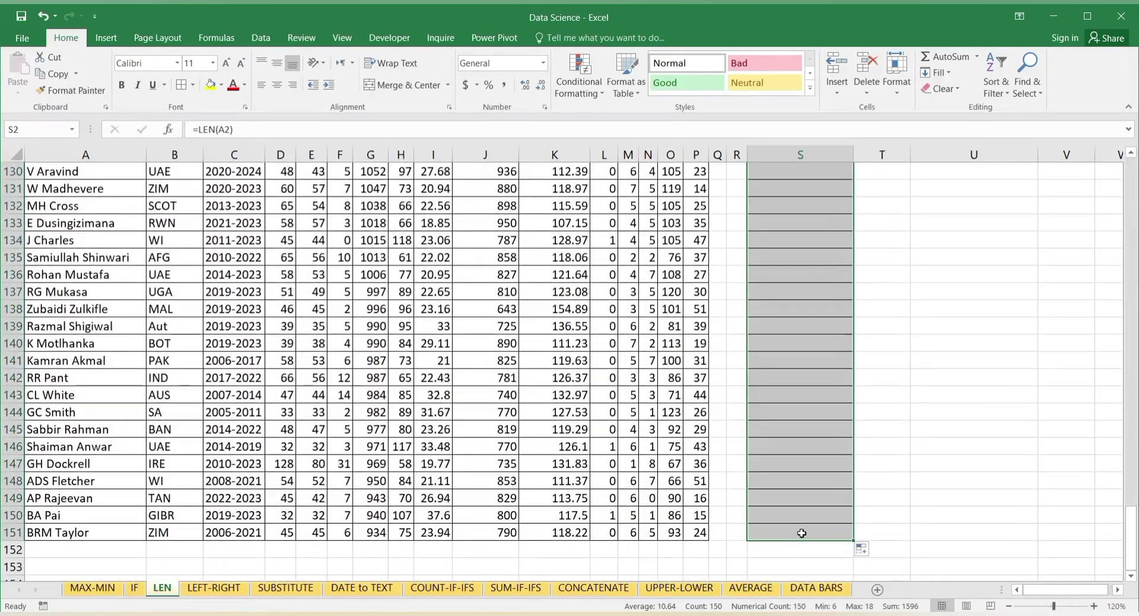
scroll(905, 433, "up", 14)
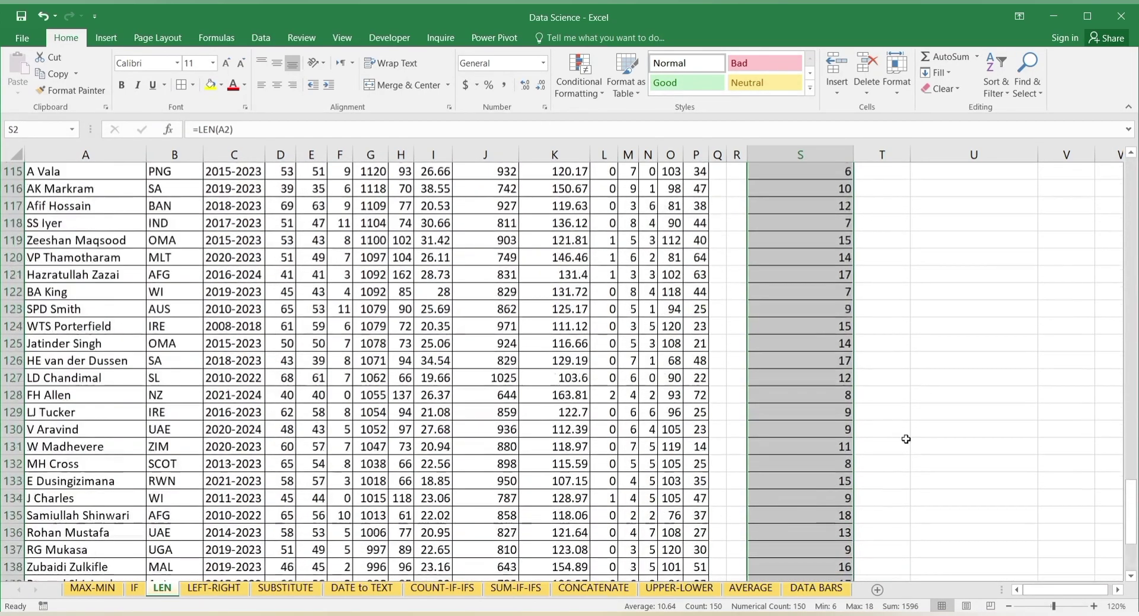
scroll(900, 427, "up", 11)
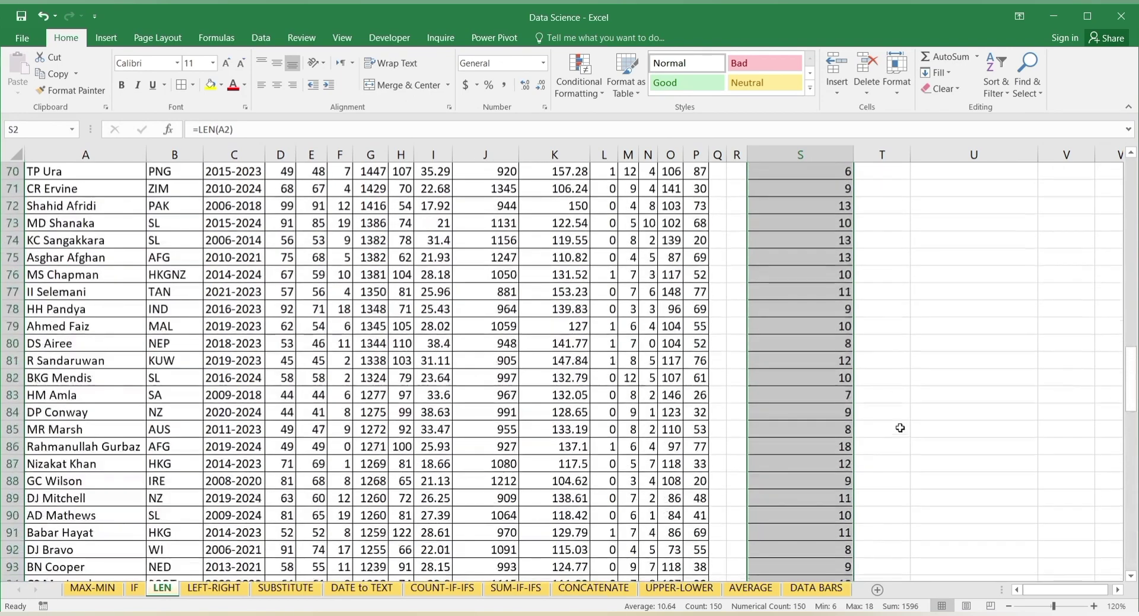
scroll(900, 418, "up", 16)
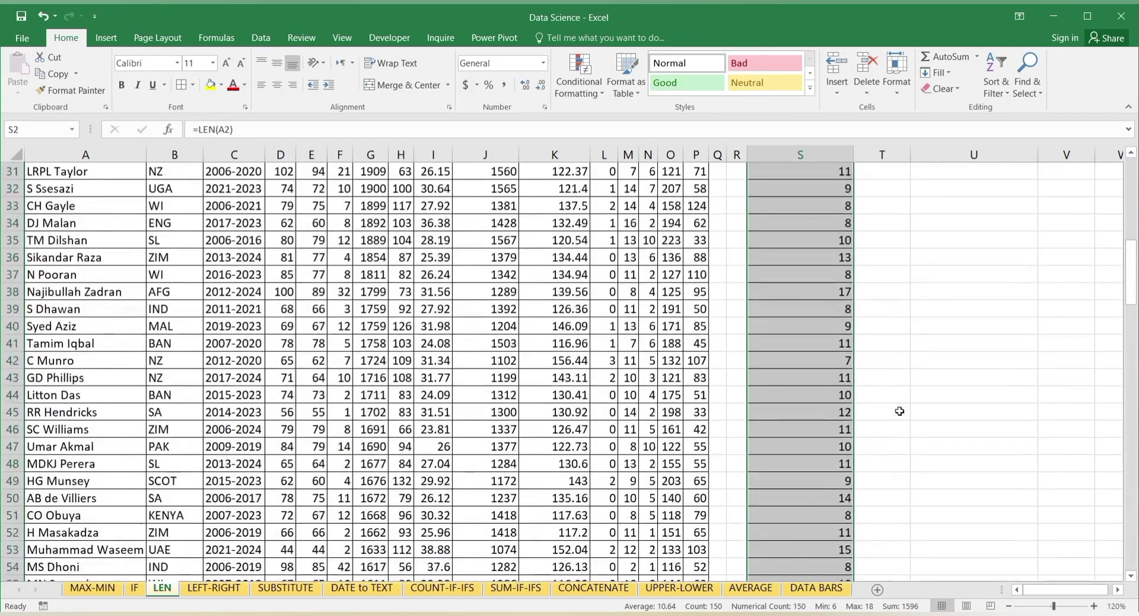
scroll(883, 406, "up", 2)
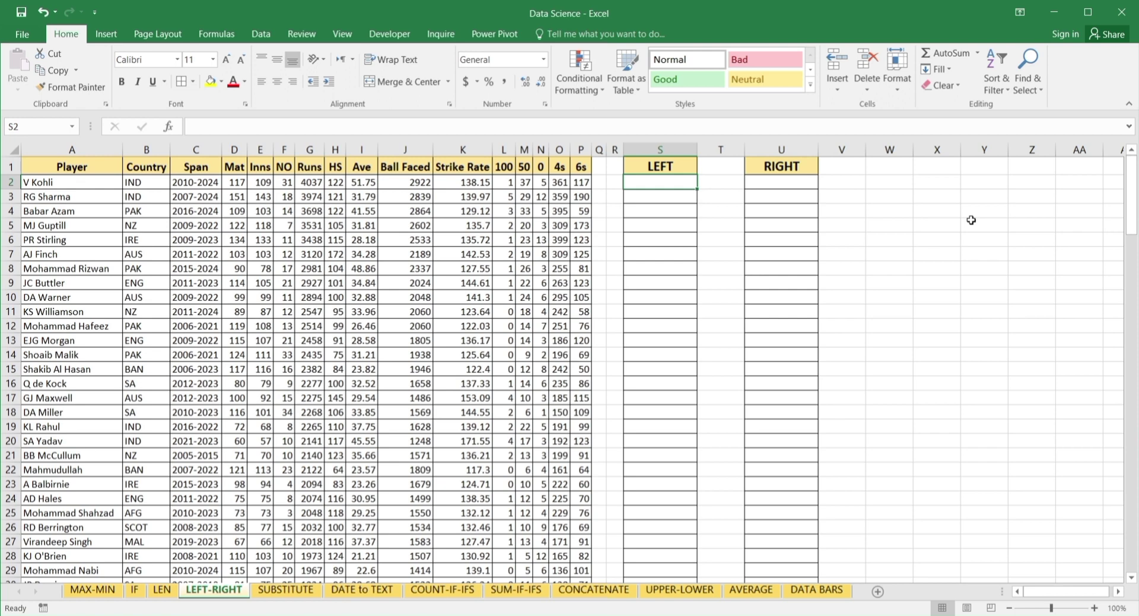
On the LEFT-RIGHT sheet, extract the first three characters of the first player's name in cell S2 with =LEFT(A2,3)
type("=")
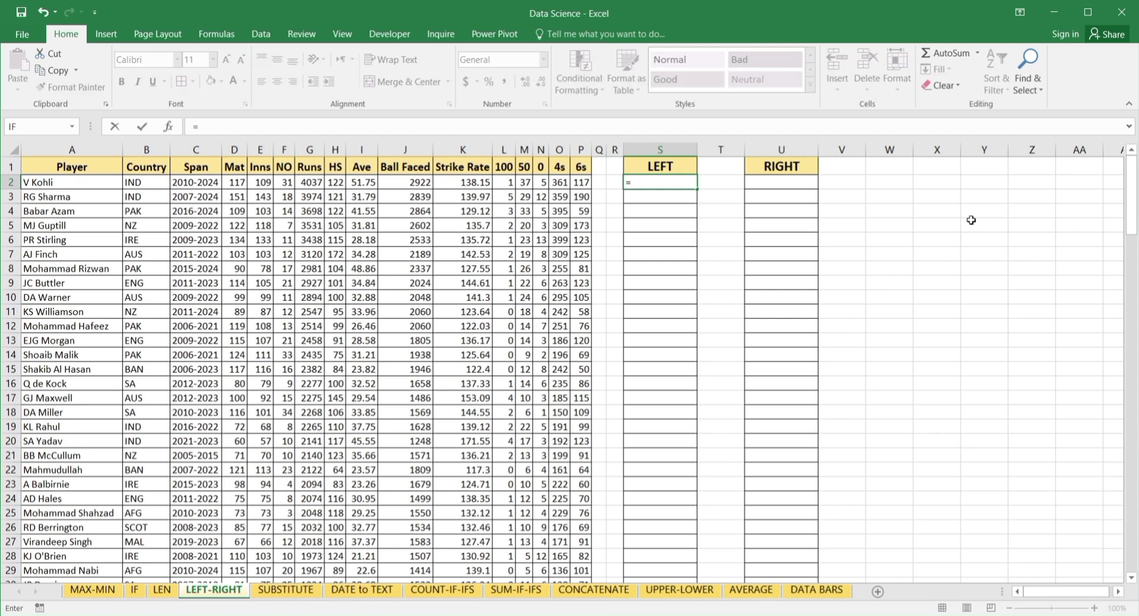
type("left")
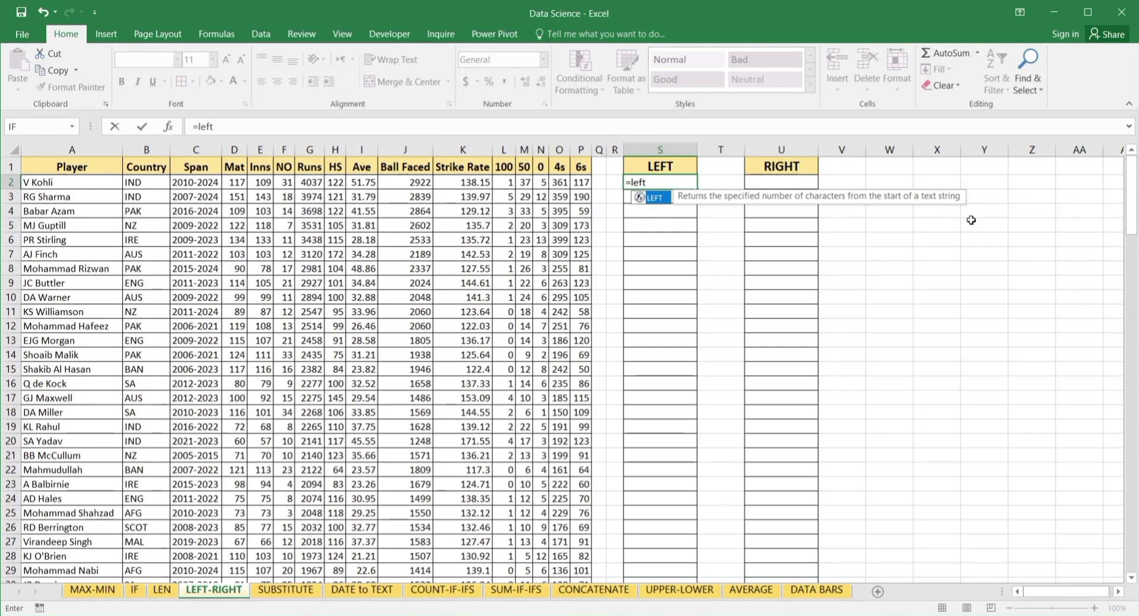
key("Tab")
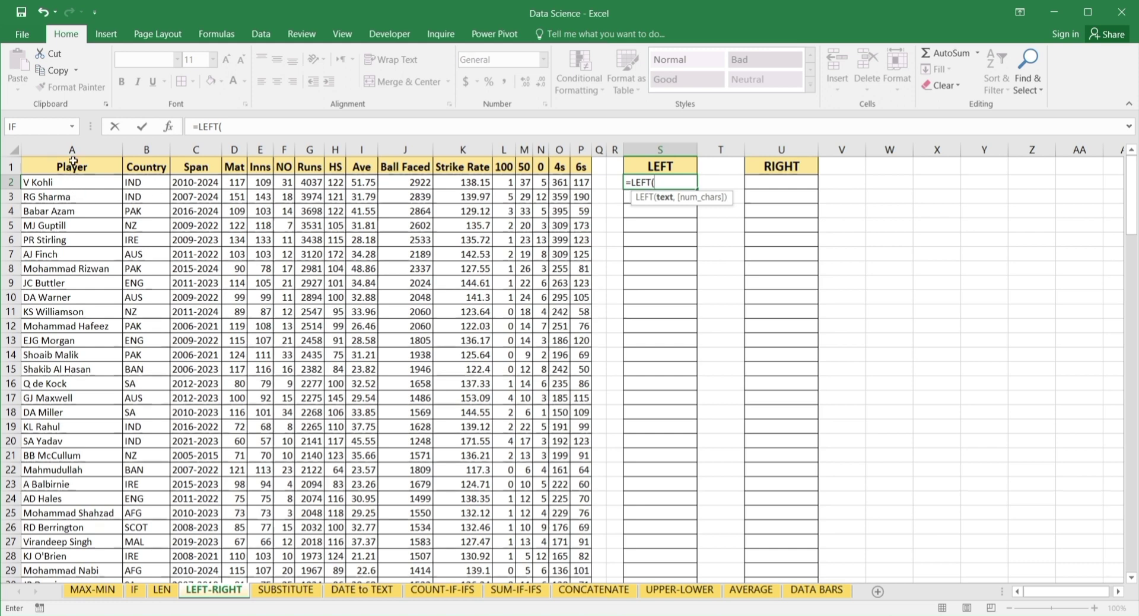
left_click(72, 185)
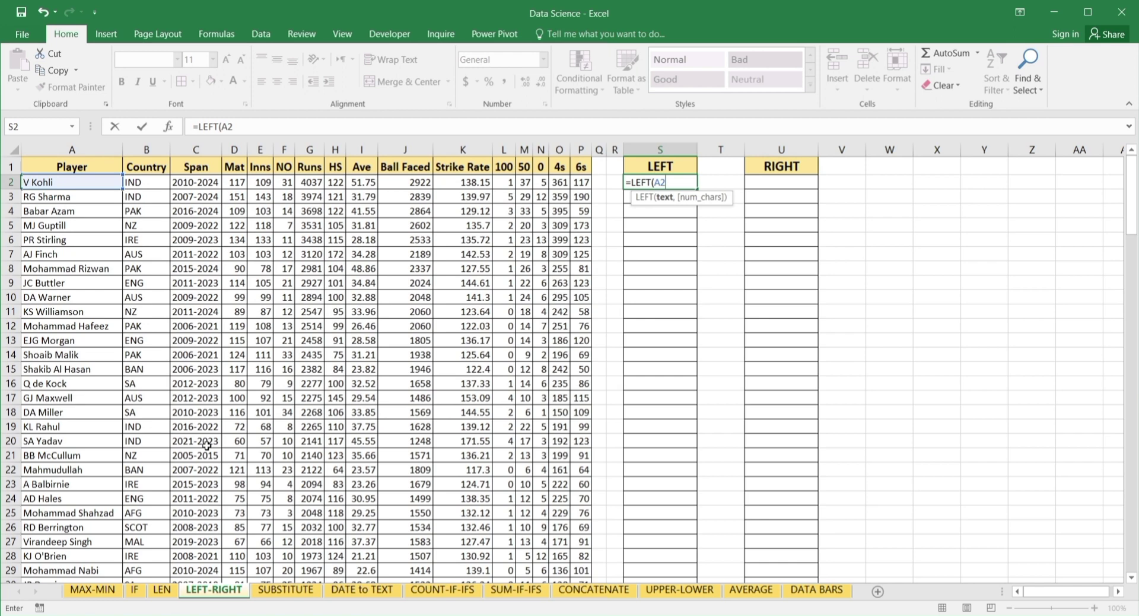
type(",3")
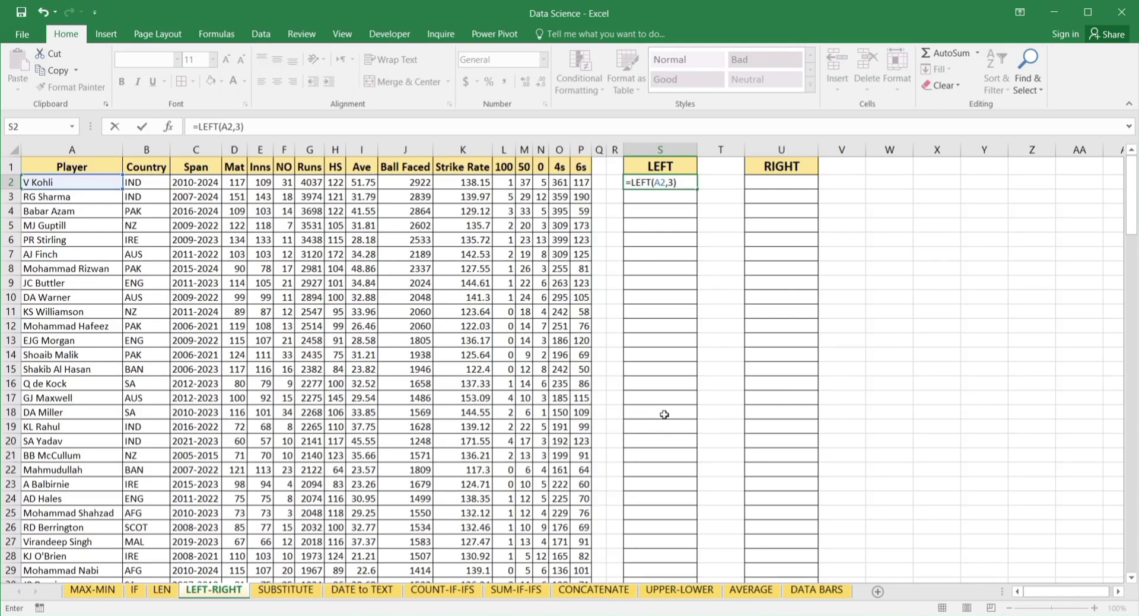
key("Return")
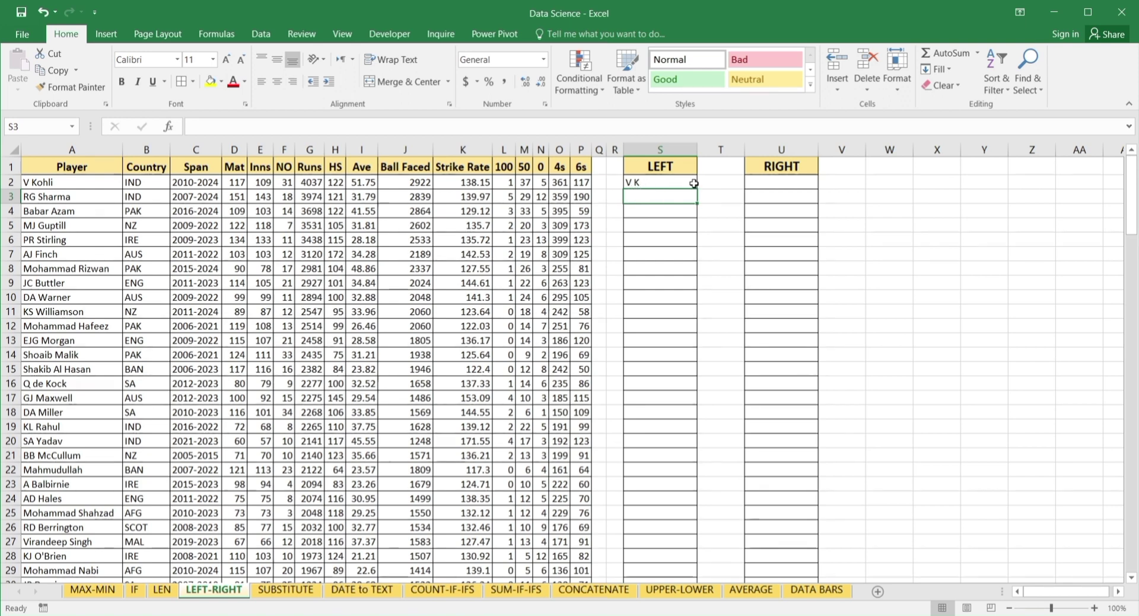
Extract the last six characters of the first player's name in cell U2 with the formula =RIGHT(A2,6)
left_click(778, 179)
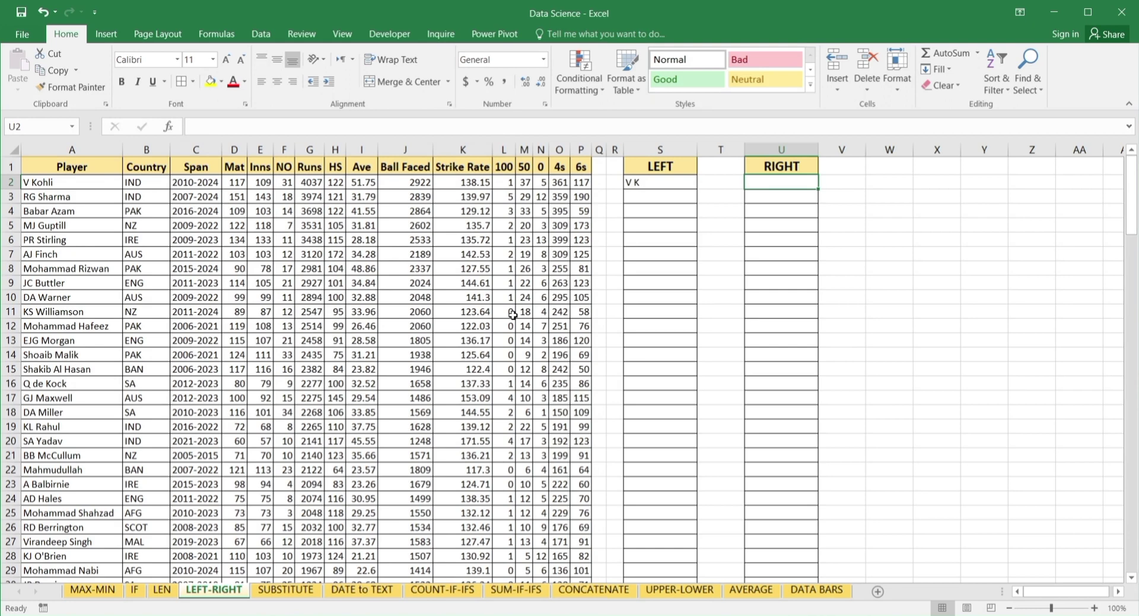
type("=R")
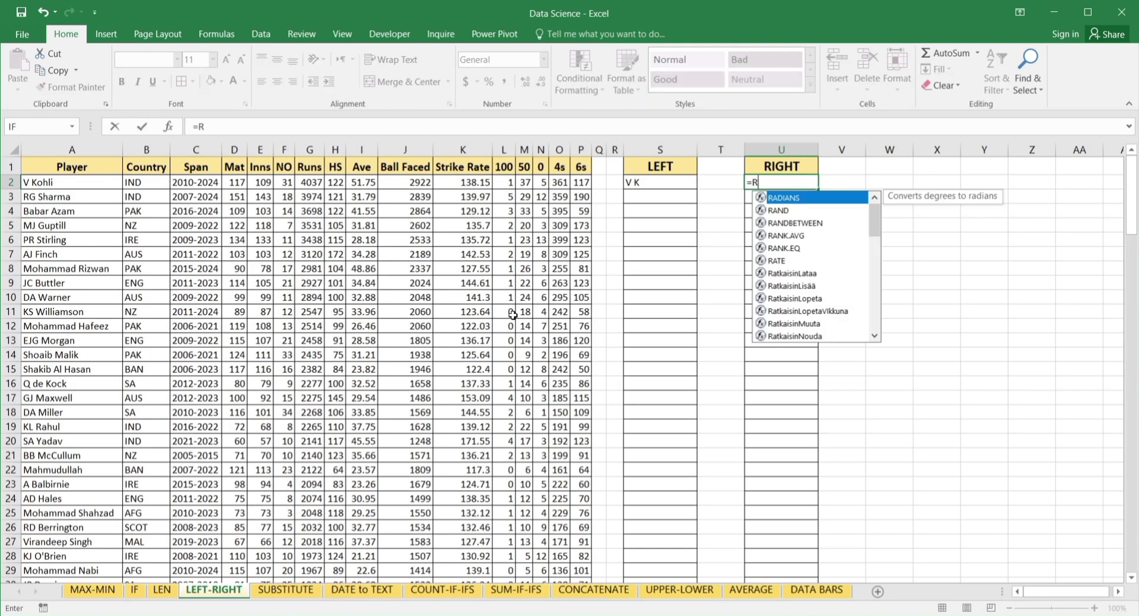
type("IGHT")
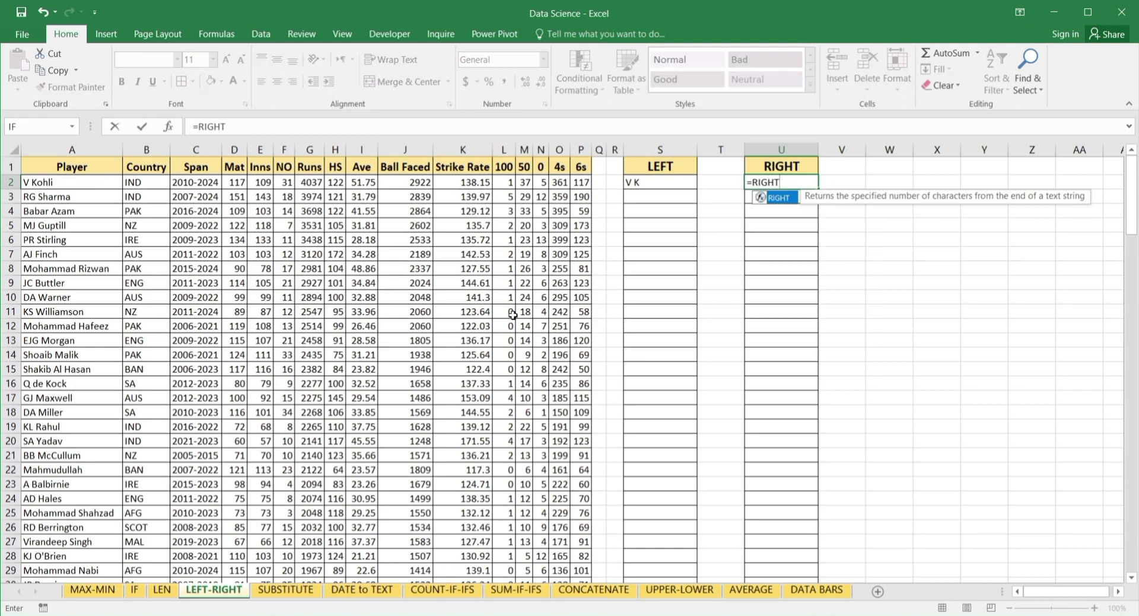
type("(")
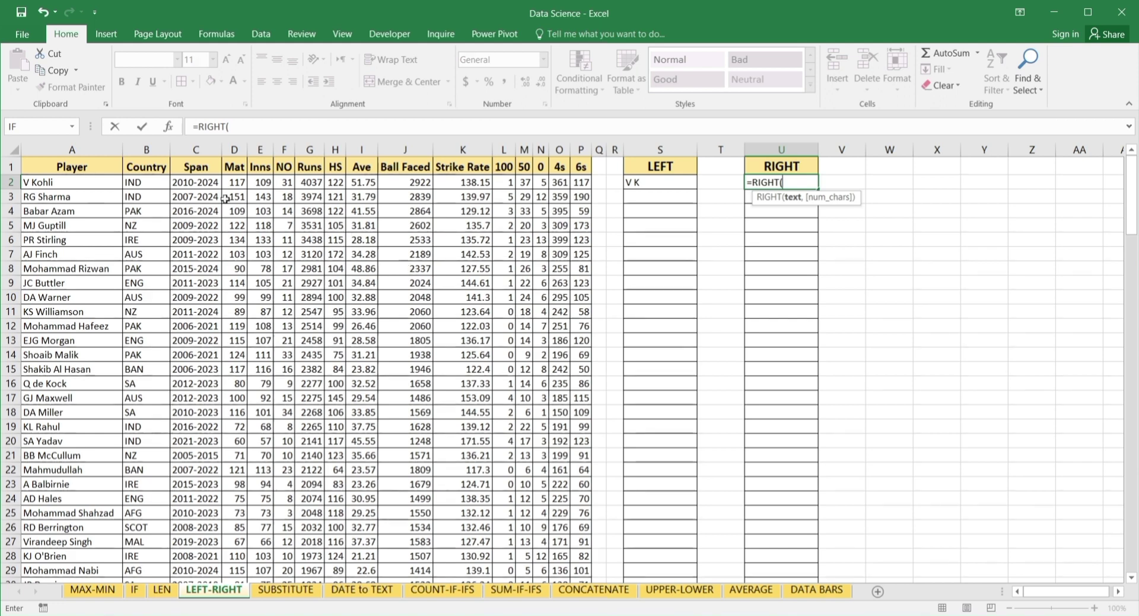
left_click(64, 184)
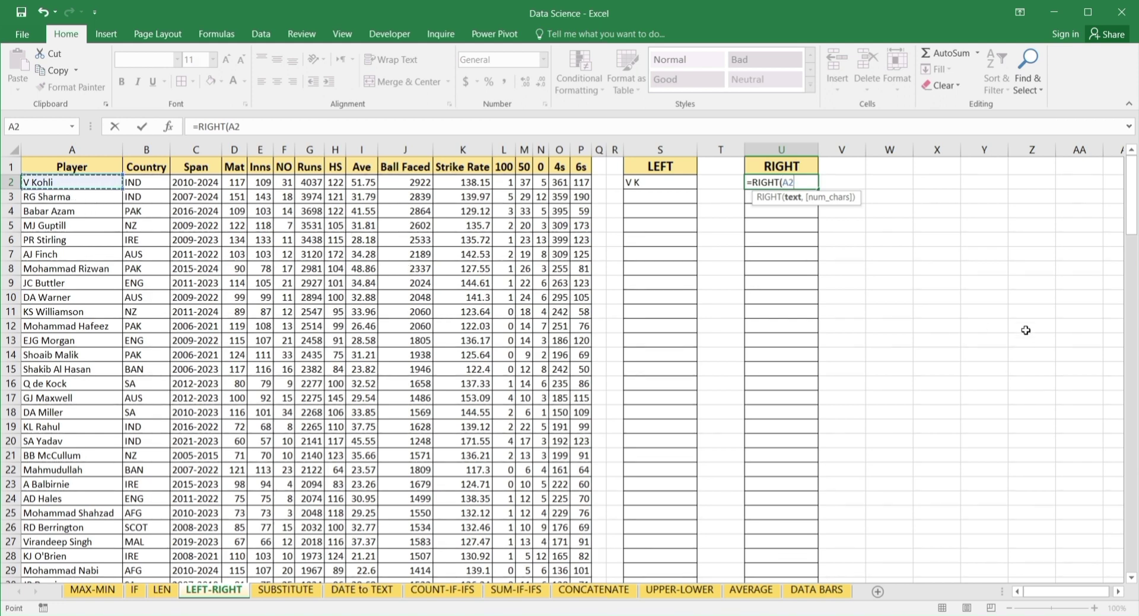
type(",6")
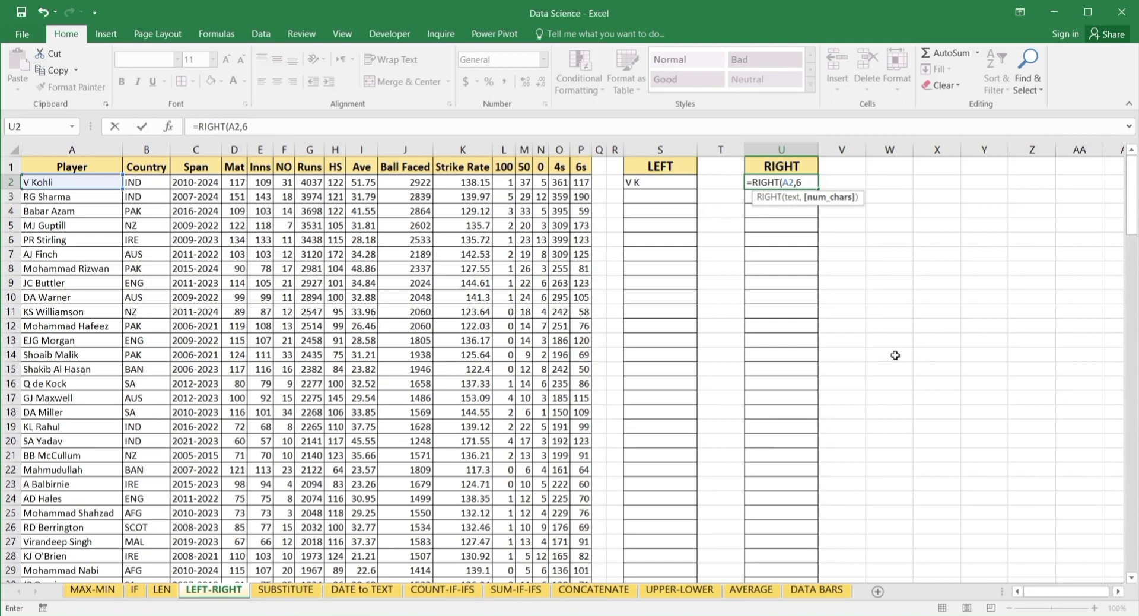
key("Return")
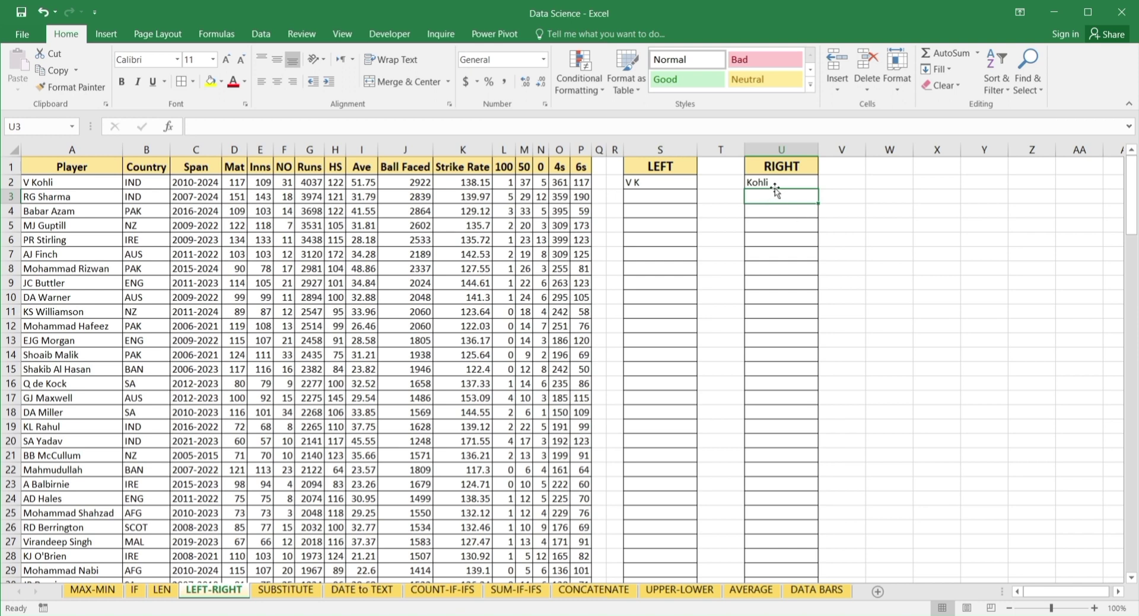
Fill the LEFT formula from cell S2 down to S151 for every player, and check the filled column
left_click(669, 187)
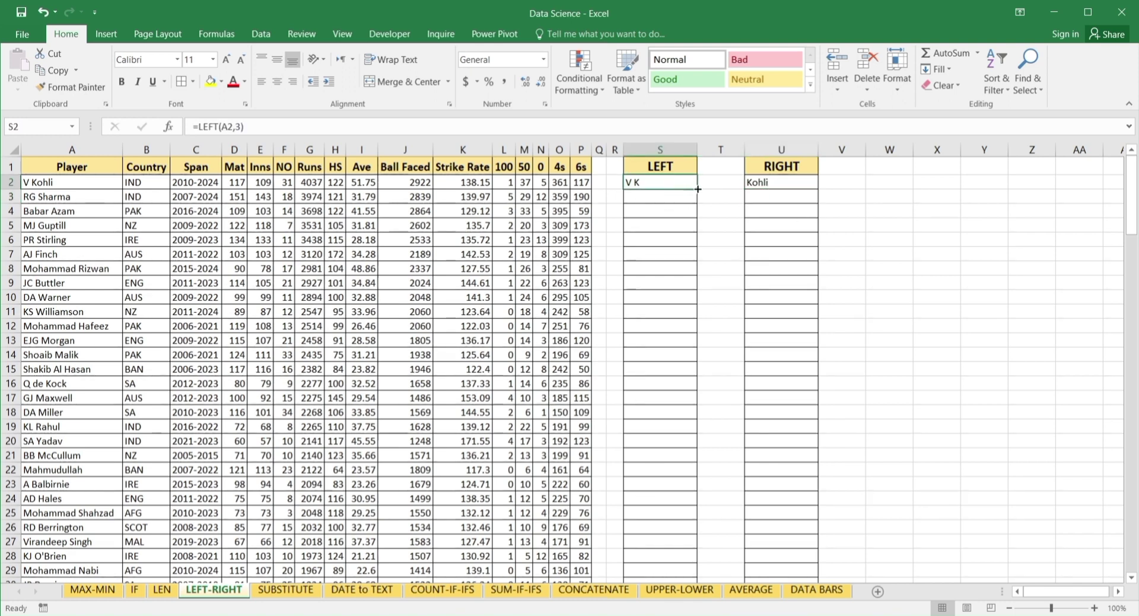
left_click_drag(697, 188, 668, 537)
scroll(882, 352, "up", 6)
scroll(882, 352, "up", 19)
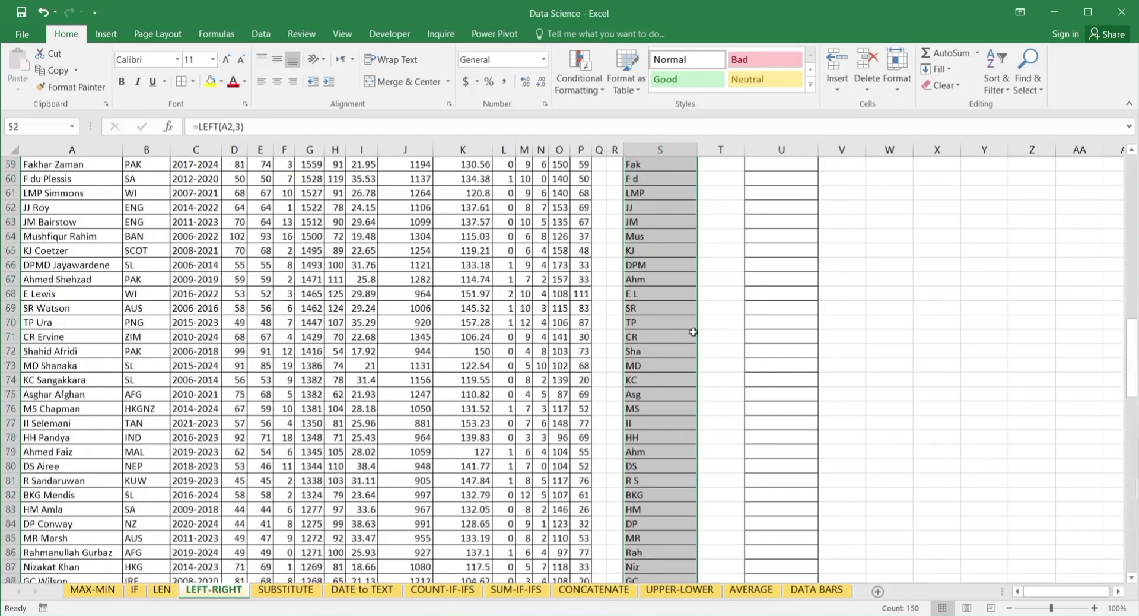
scroll(690, 329, "up", 16)
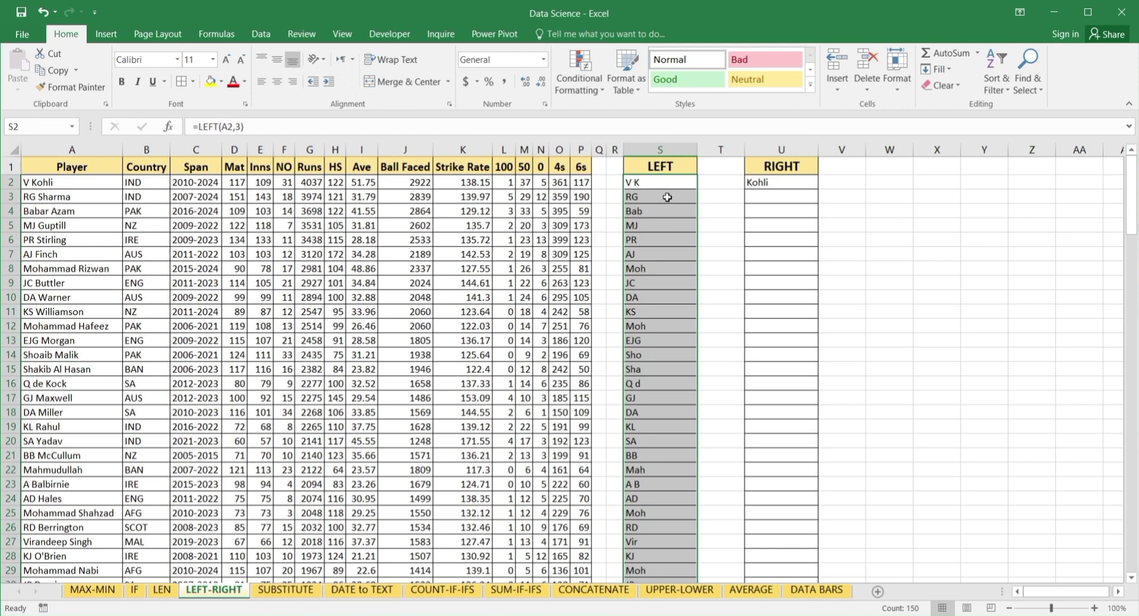
Fill the RIGHT formula from cell U2 down to U151 for every player, and check the extracted endings
left_click(783, 182)
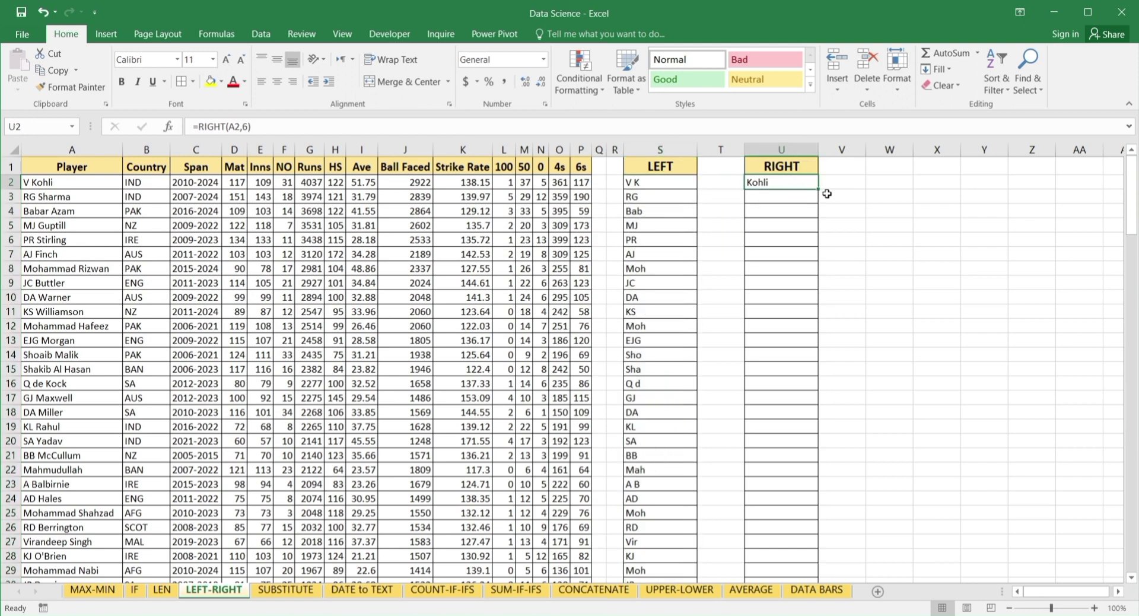
left_click_drag(820, 187, 788, 543)
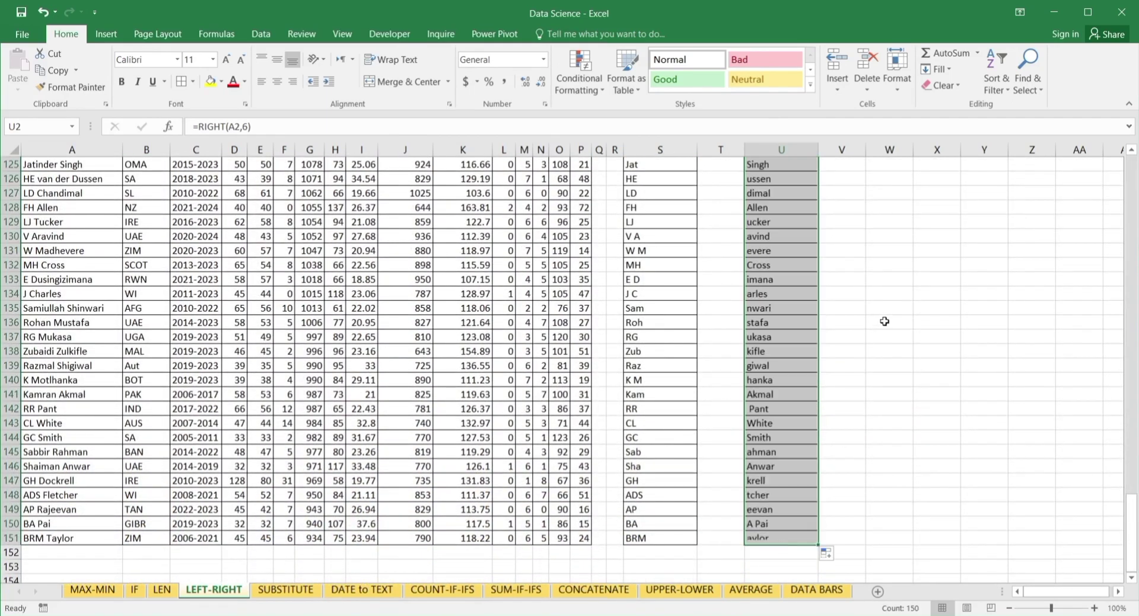
scroll(879, 321, "up", 10)
scroll(879, 321, "up", 17)
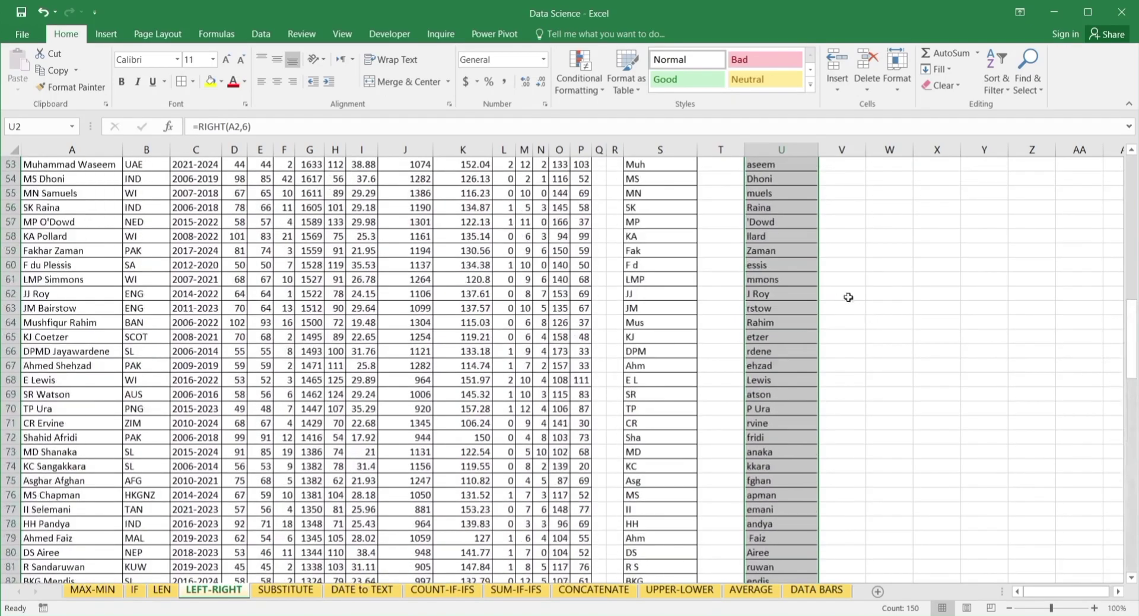
On the SUBSTITUTE sheet, replace the hyphen in the first player's span with a slash in cell S2 using =SUBSTITUTE(C2,"-","/")
scroll(851, 278, "up", 14)
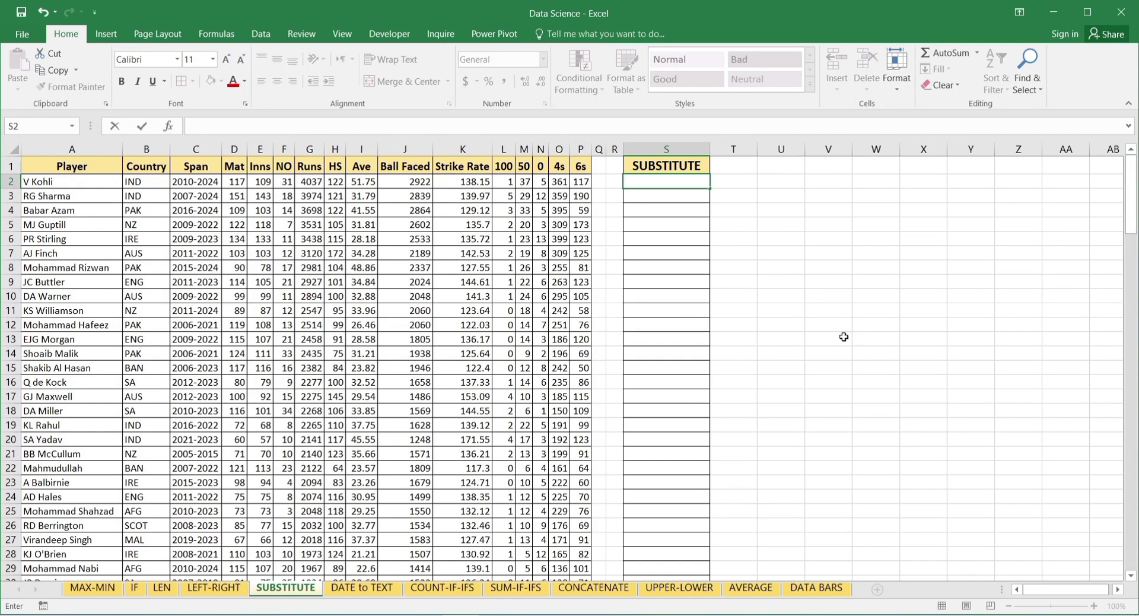
type("=")
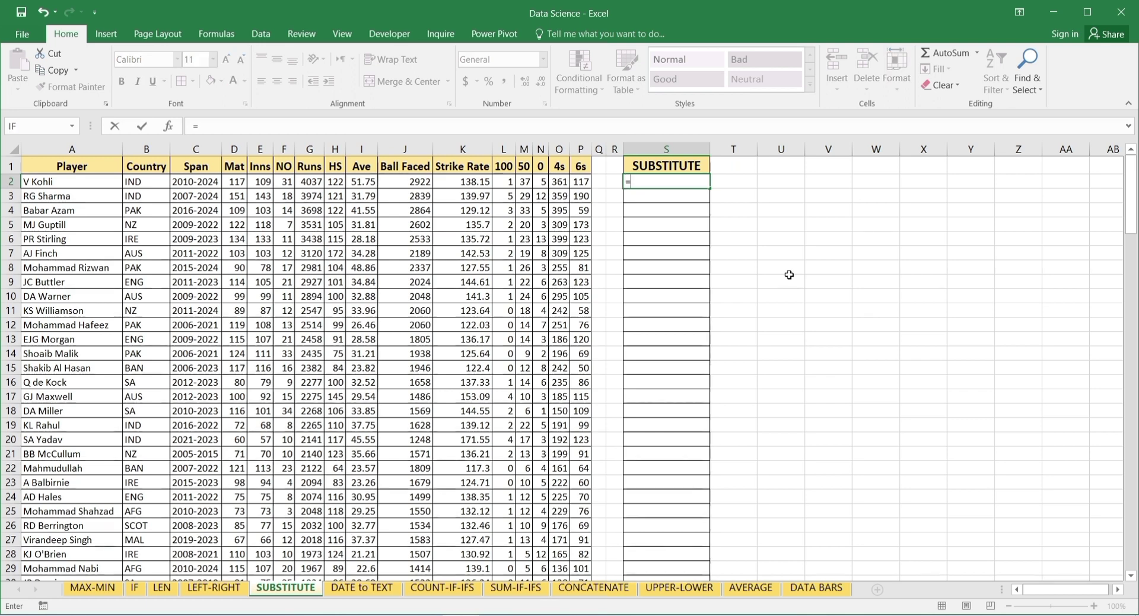
type("s")
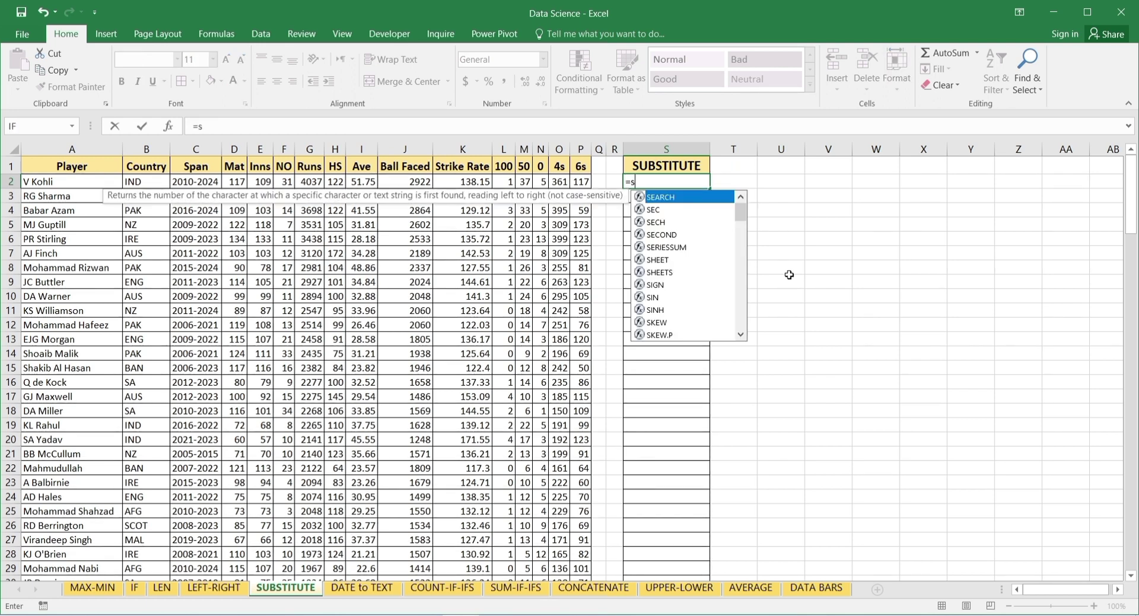
type("ubs")
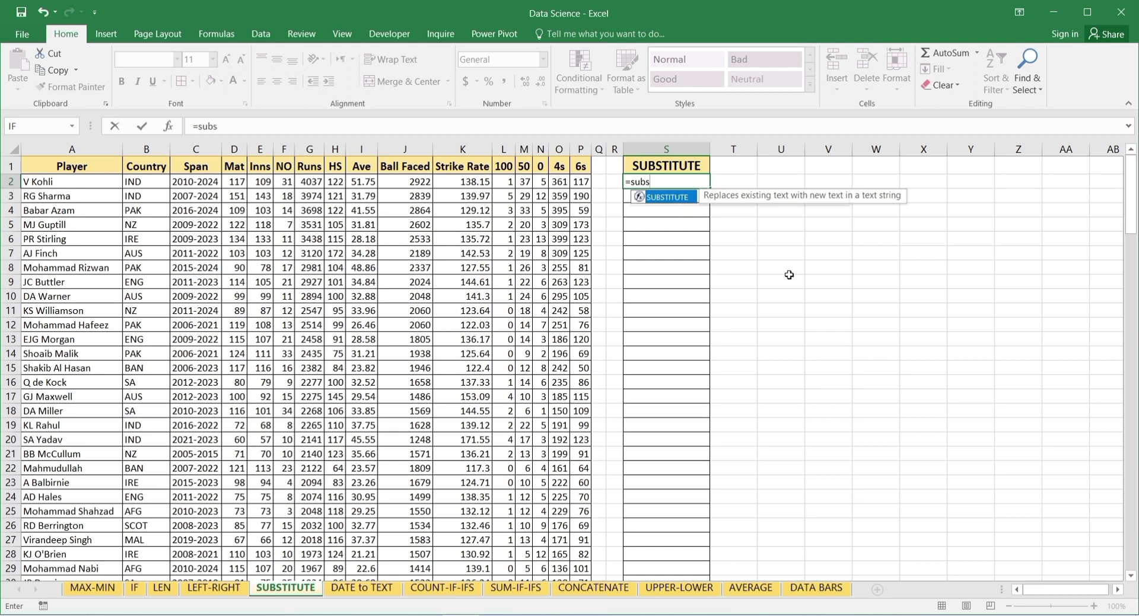
key("Tab")
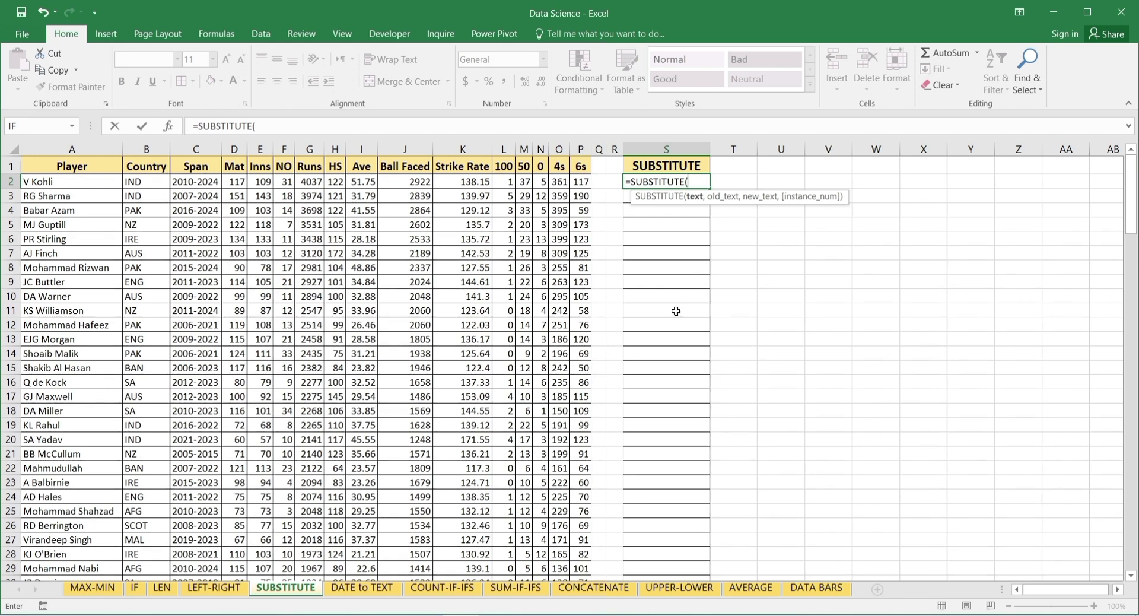
left_click(195, 183)
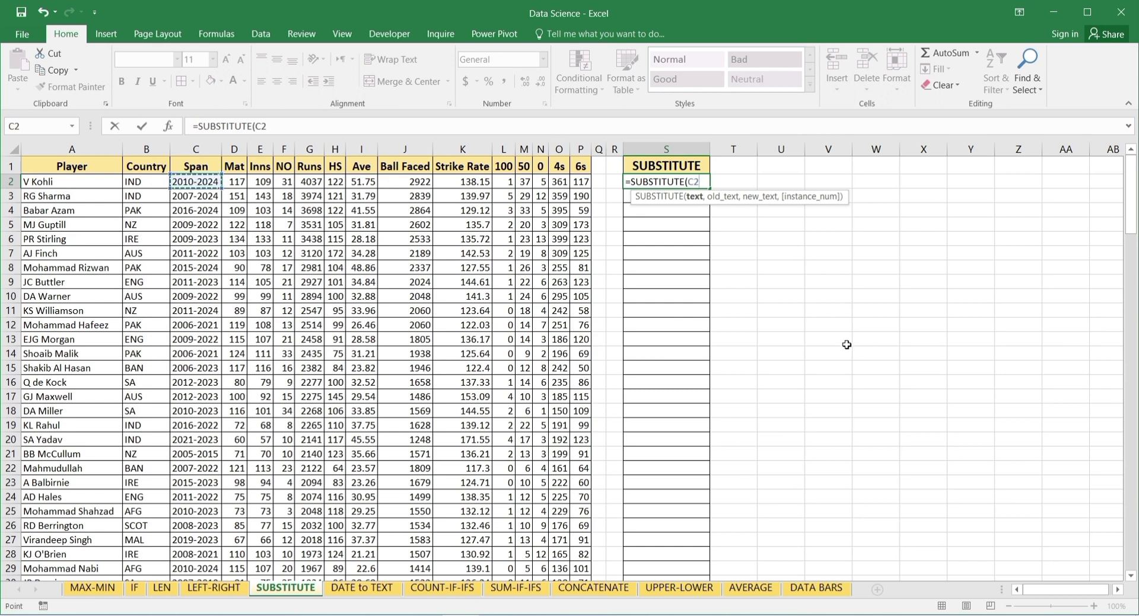
type(",\"-")
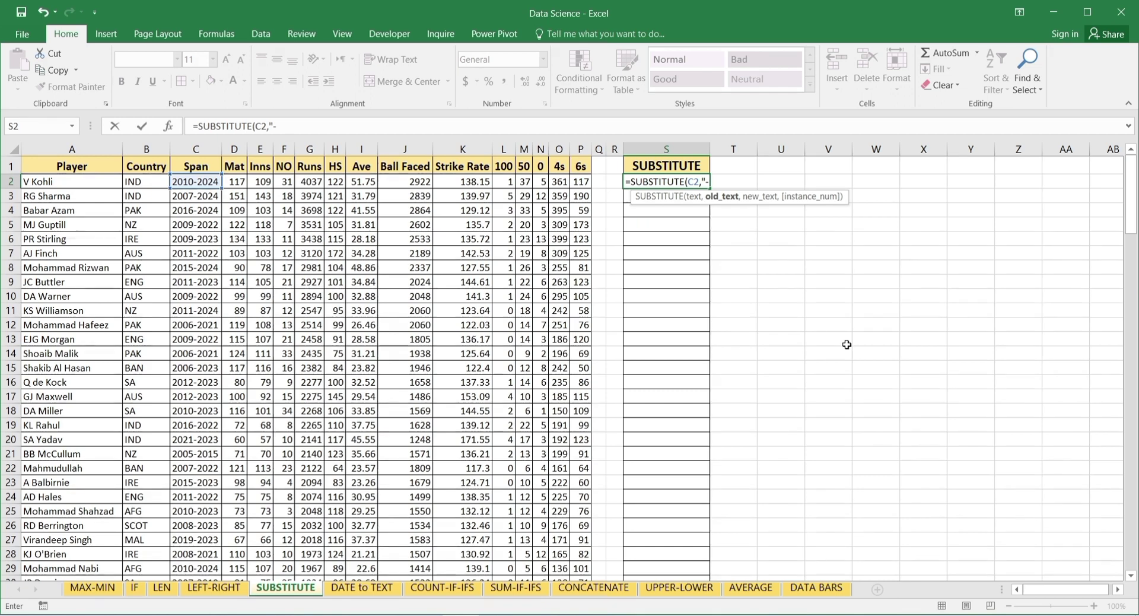
type("\",")
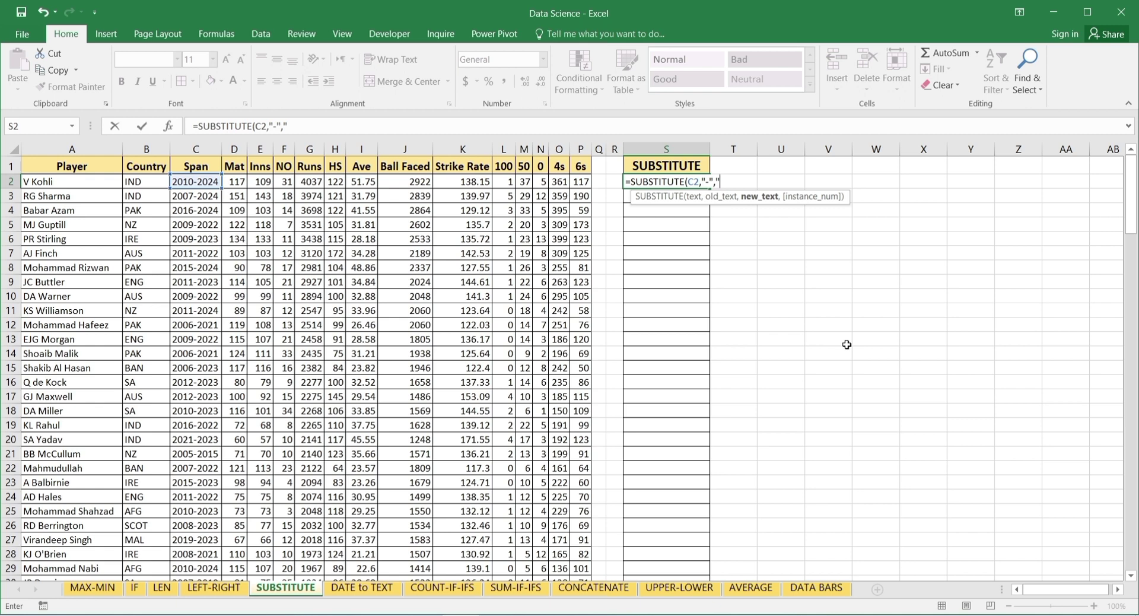
type("/")
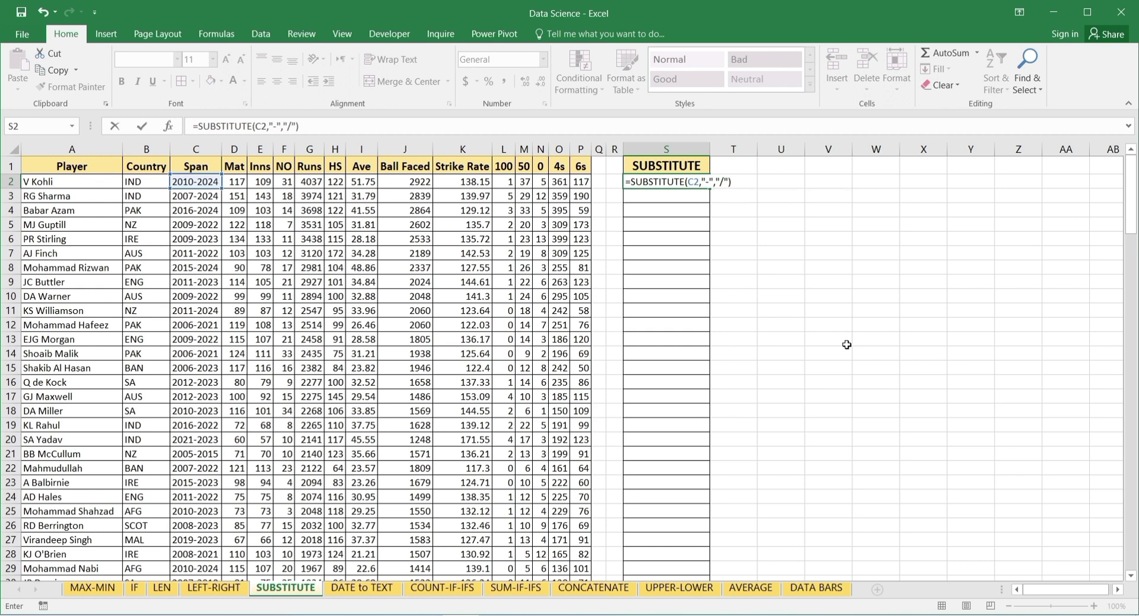
key("Return")
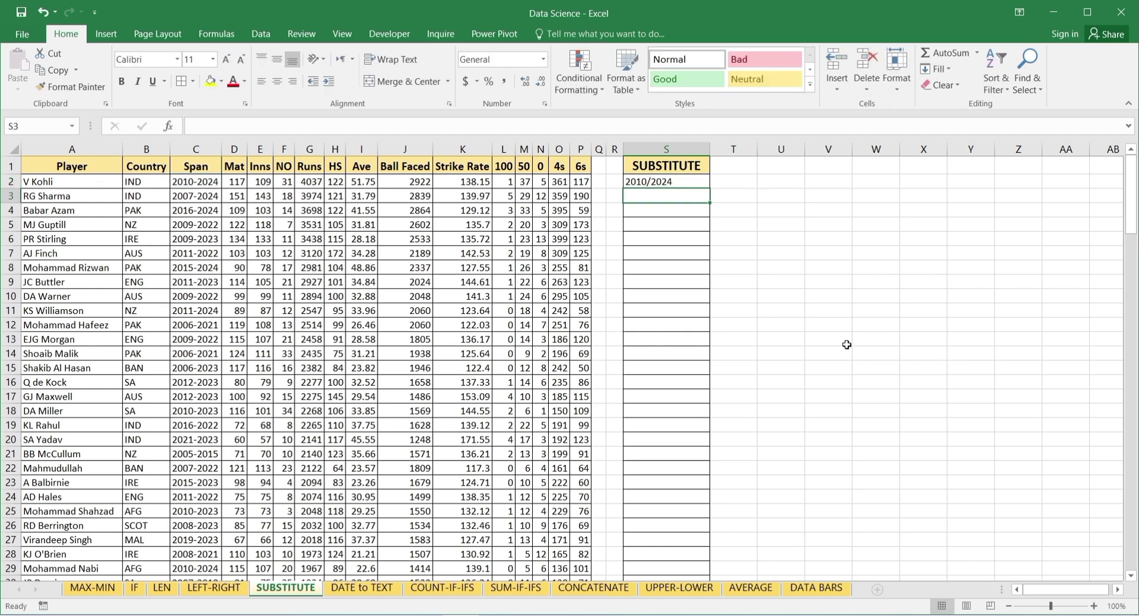
Fill the SUBSTITUTE formula from cell S2 down to S151 for every player, and check the converted spans
left_click(687, 184)
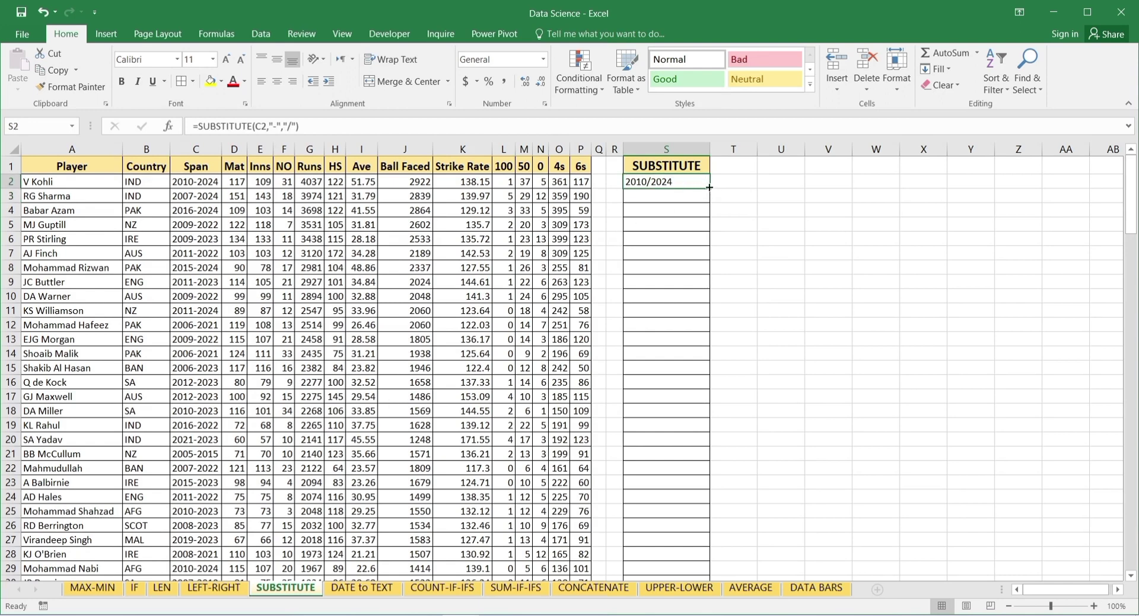
left_click_drag(709, 187, 707, 263)
left_click_drag(707, 530, 672, 558)
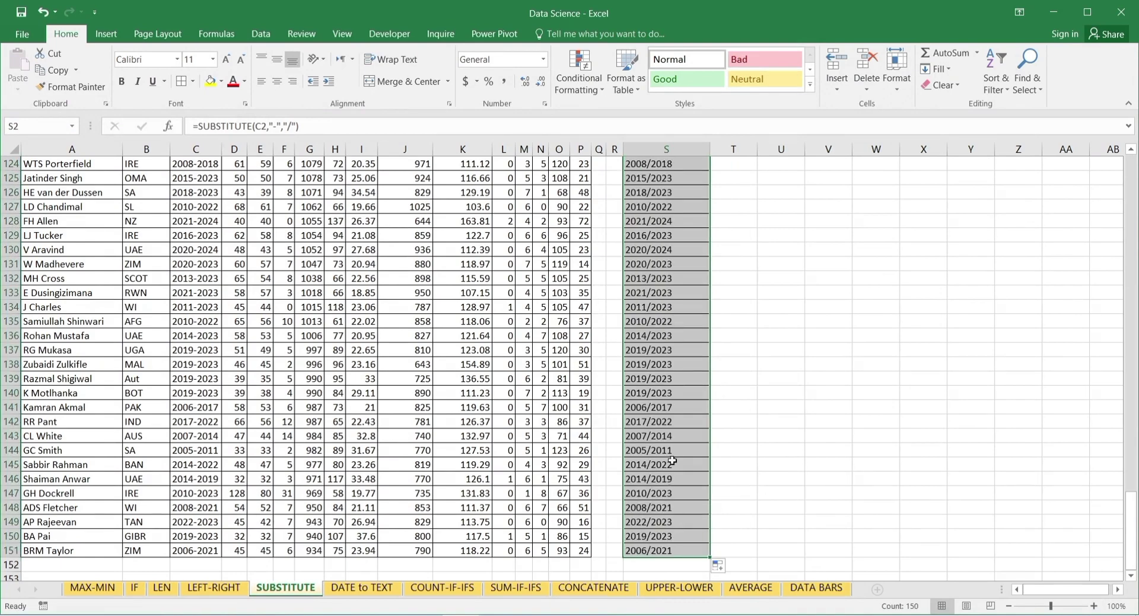
scroll(672, 460, "up", 20)
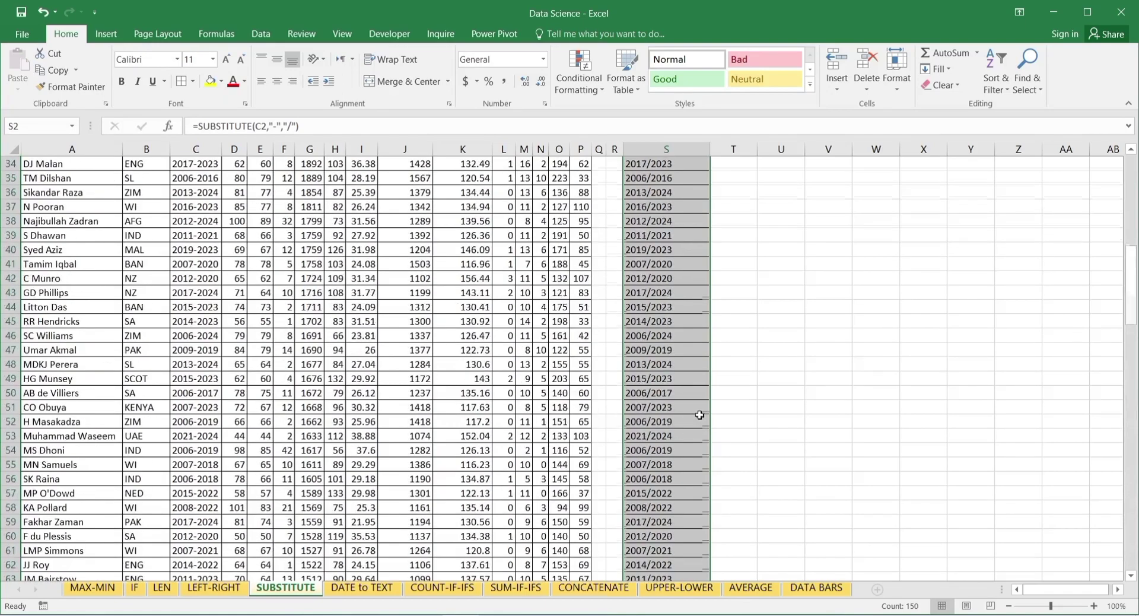
scroll(700, 412, "up", 11)
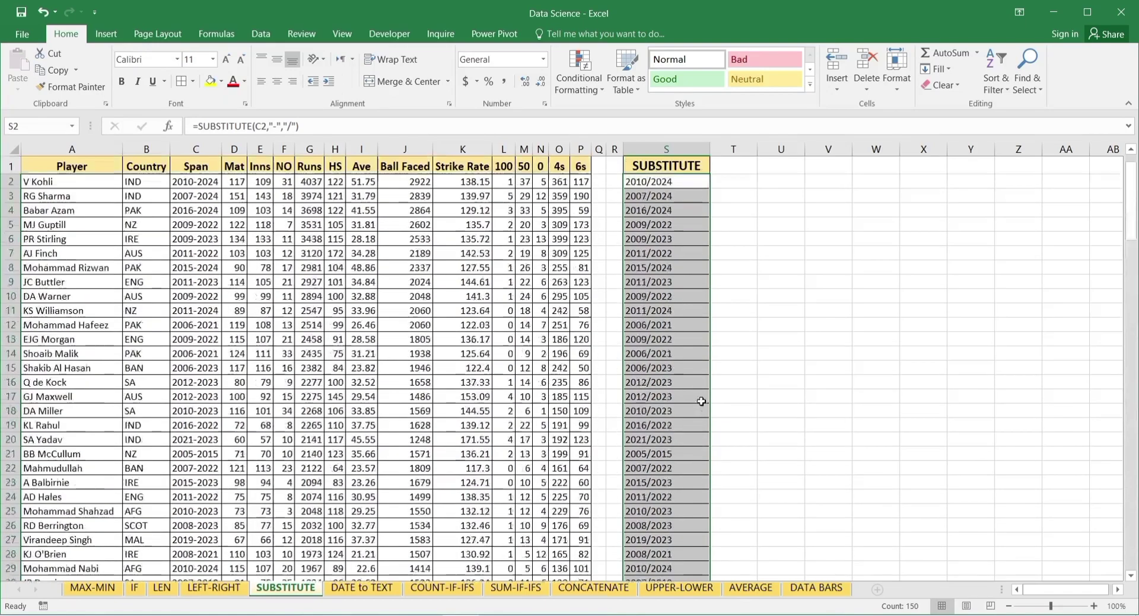
left_click(846, 342)
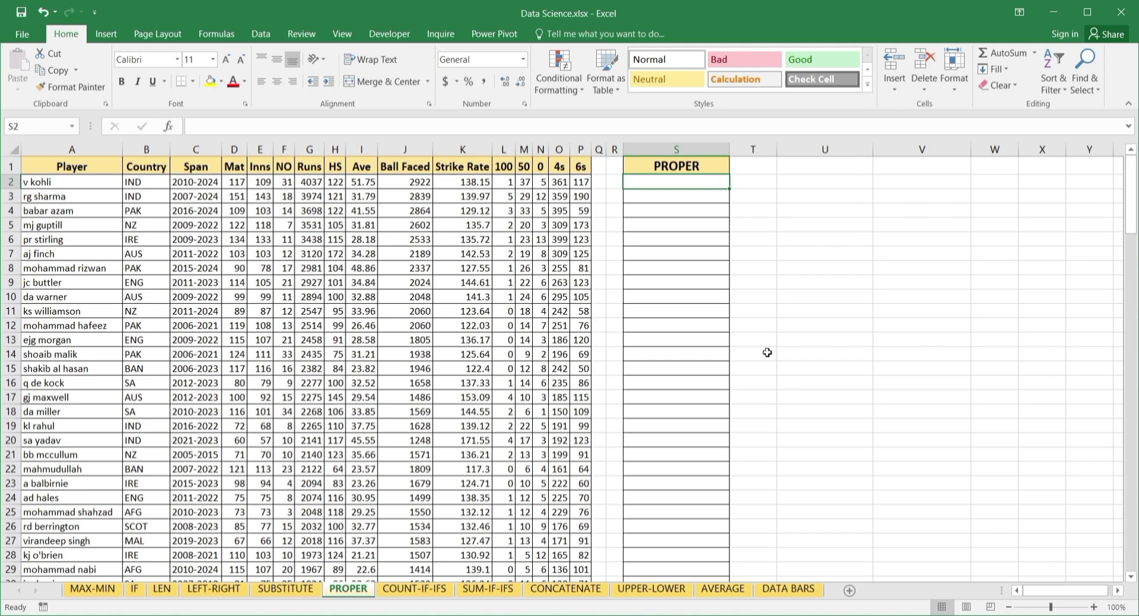
On the PROPER sheet, convert the first player's lowercase name to proper case in cell S2 with =PROPER(A2)
type("=")
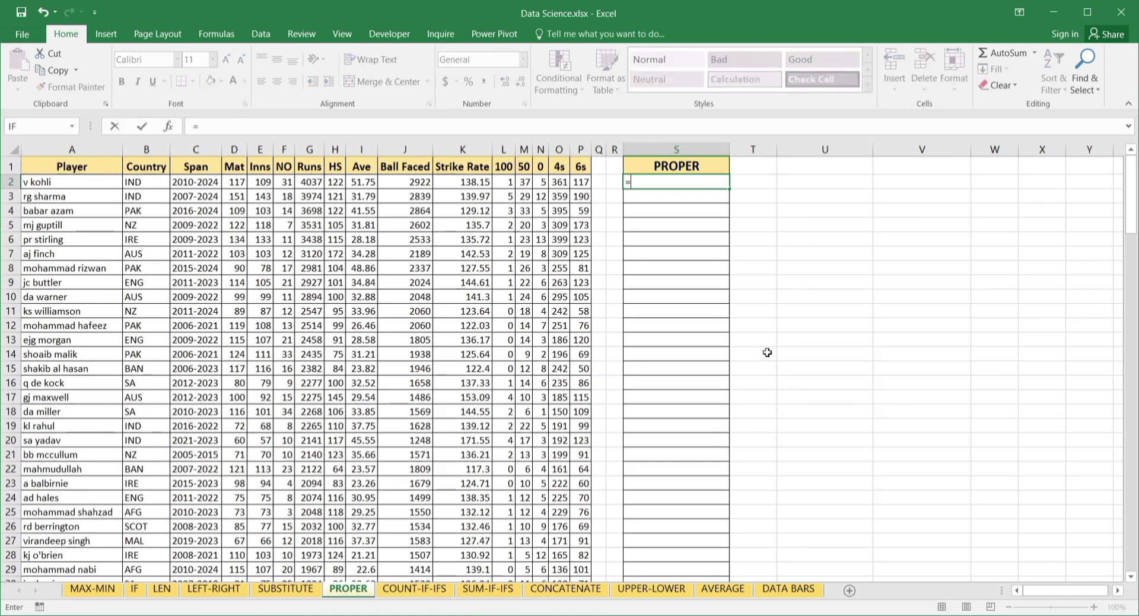
type("PR")
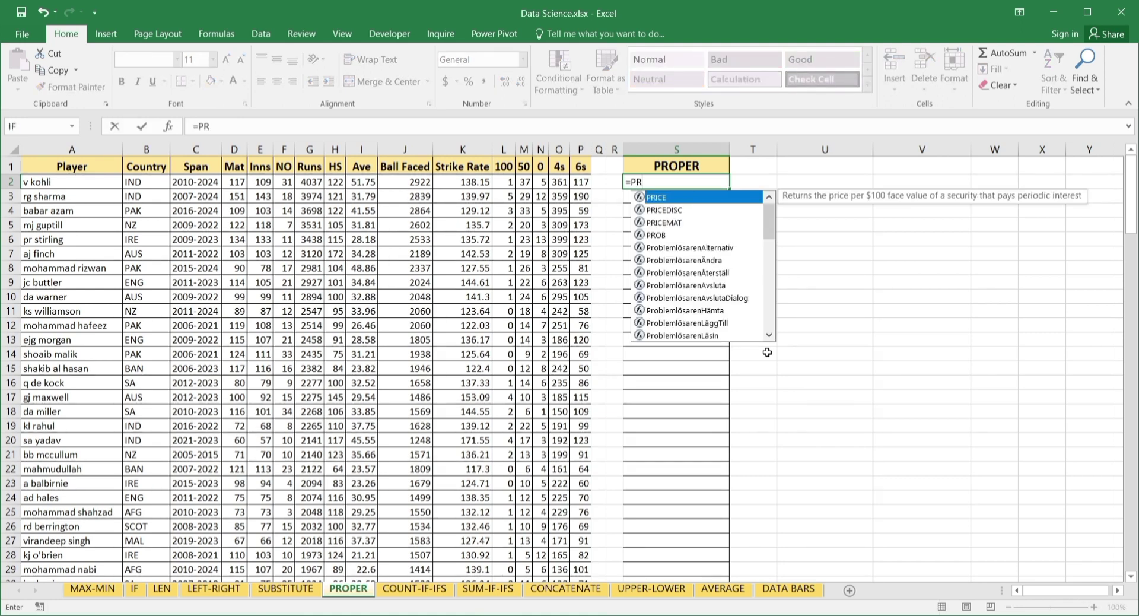
type("OPER")
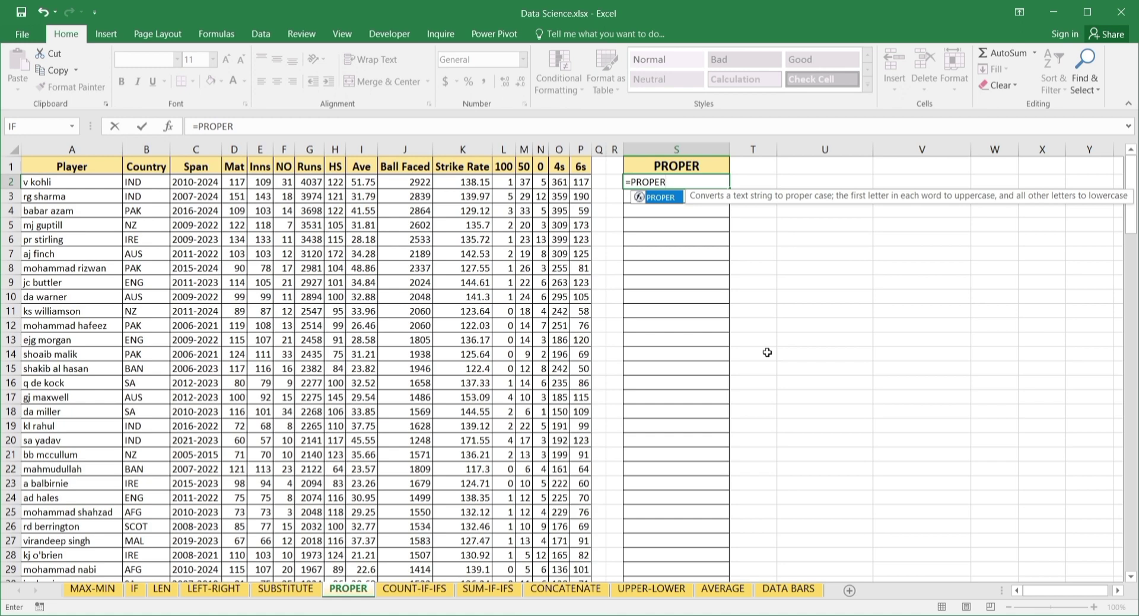
type("(")
scroll(664, 227, "down", 1)
scroll(664, 226, "up", 1)
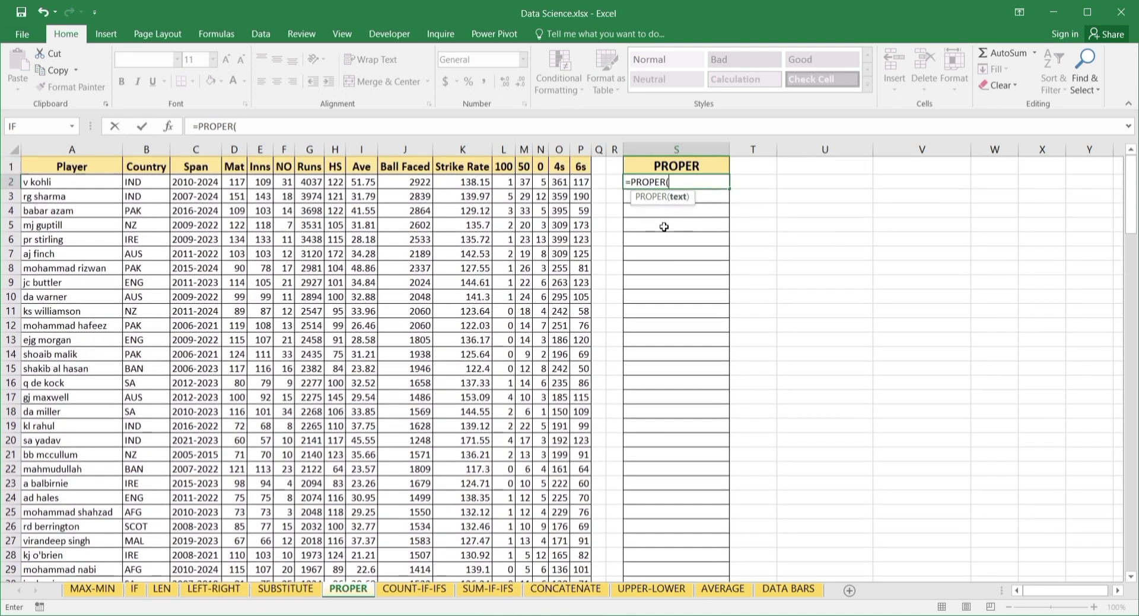
left_click(76, 185)
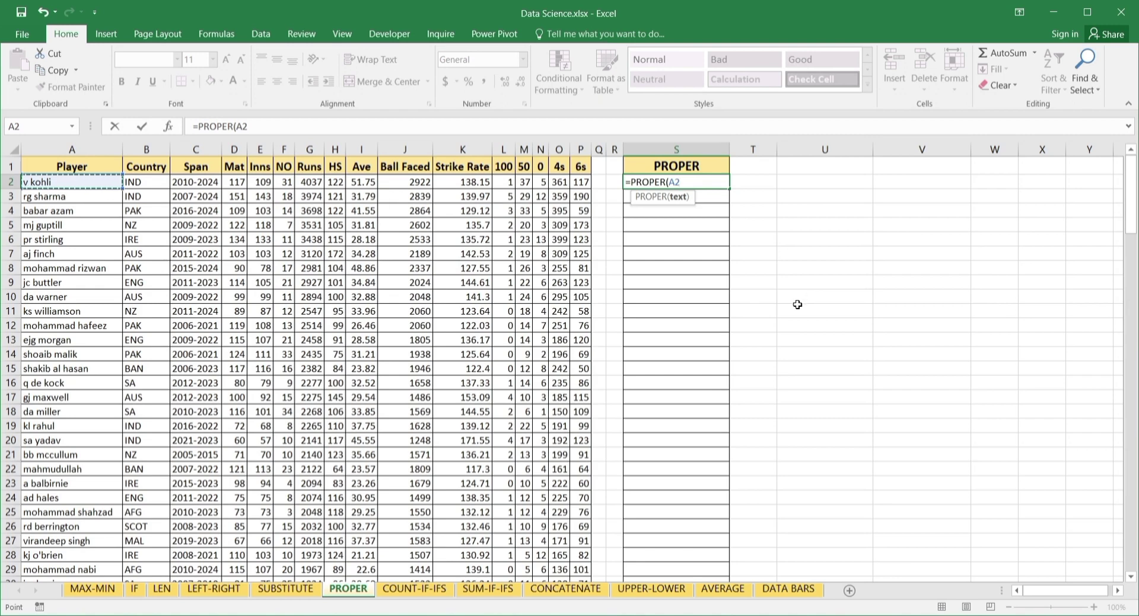
type(")")
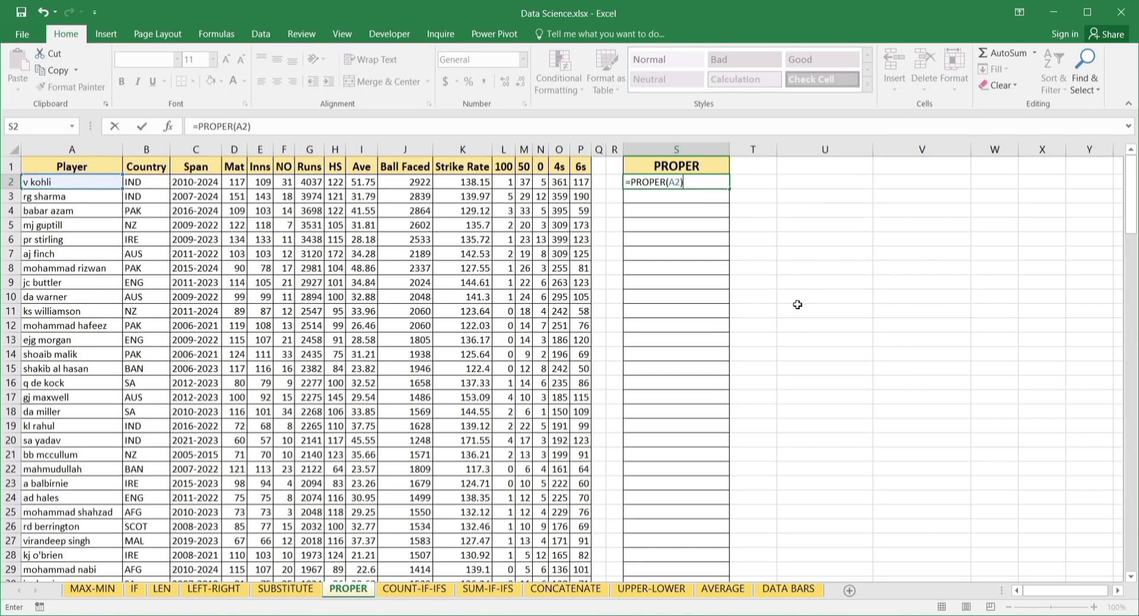
key("Return")
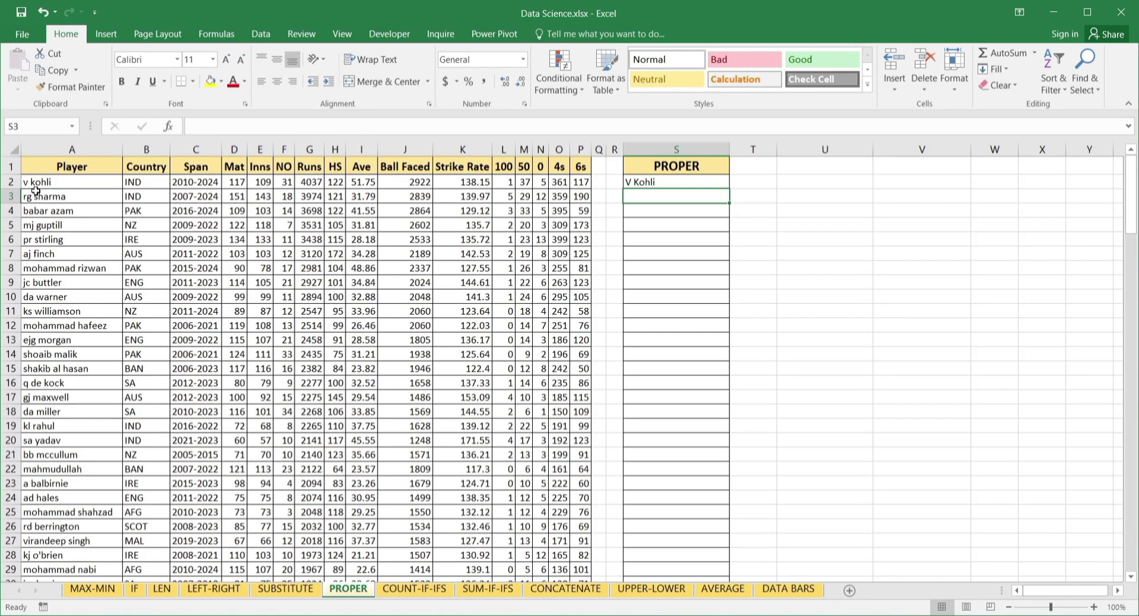
Fill the PROPER formula from cell S2 down to S151 for every player, and check the capitalized names
left_click(678, 183)
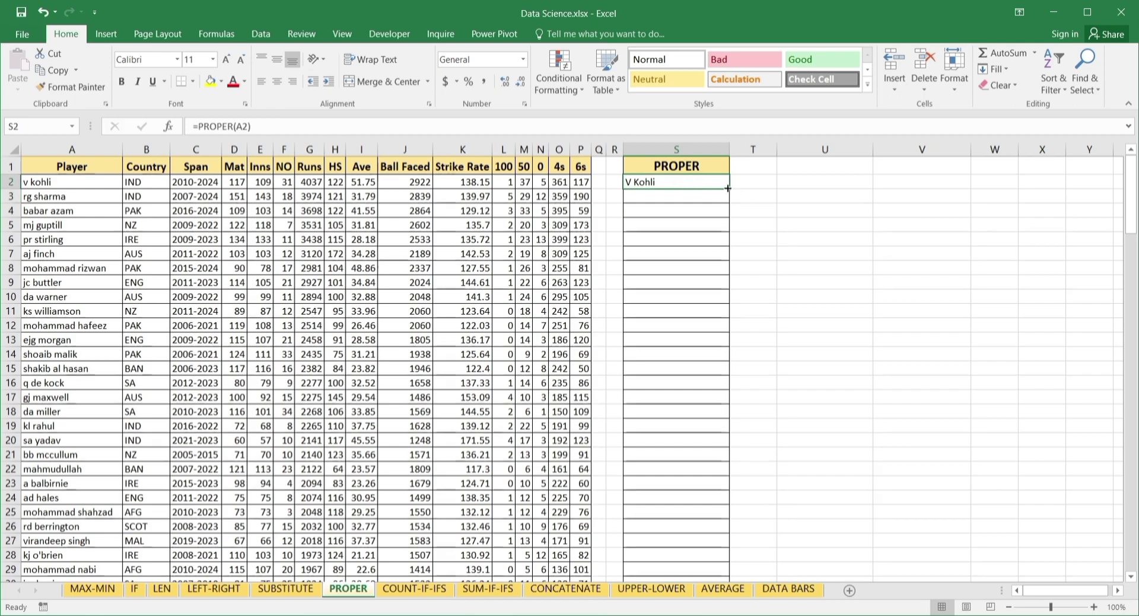
left_click_drag(727, 188, 680, 543)
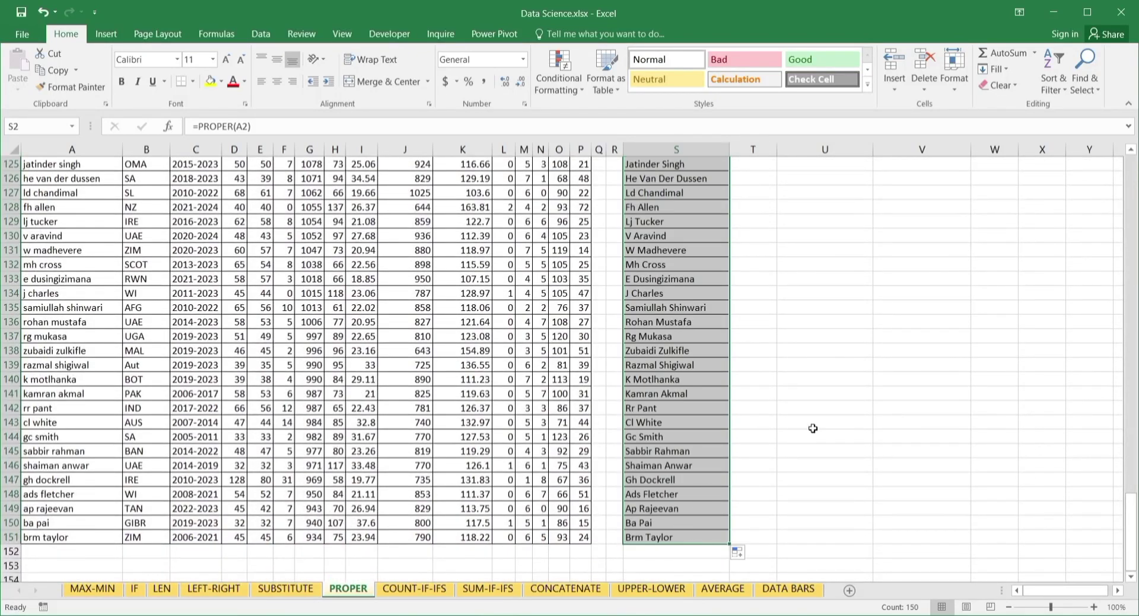
scroll(812, 428, "up", 6)
scroll(813, 428, "up", 20)
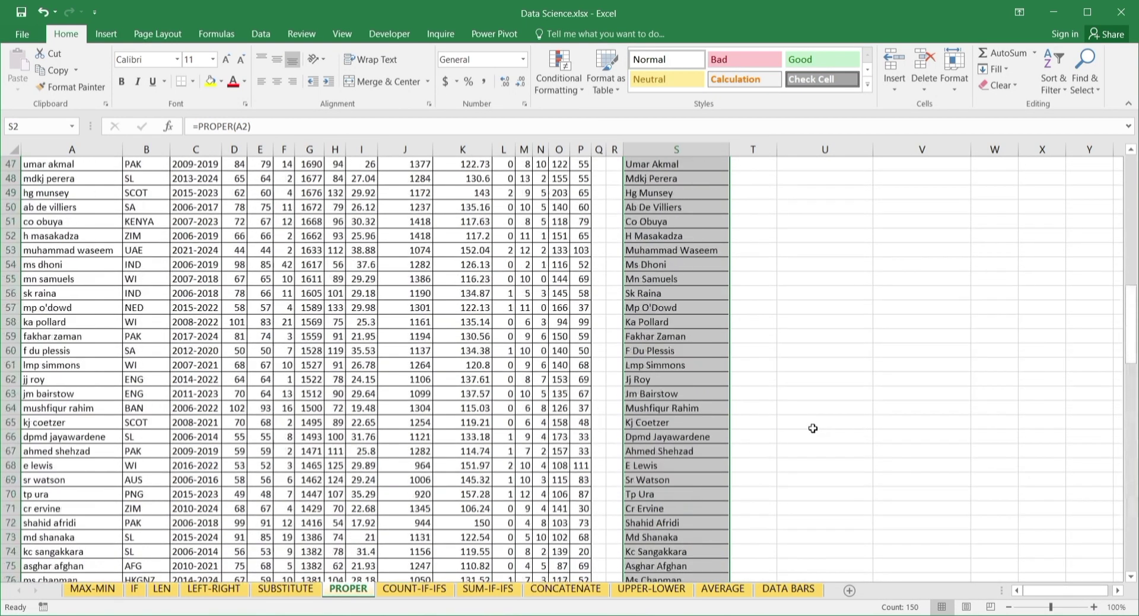
scroll(813, 428, "up", 10)
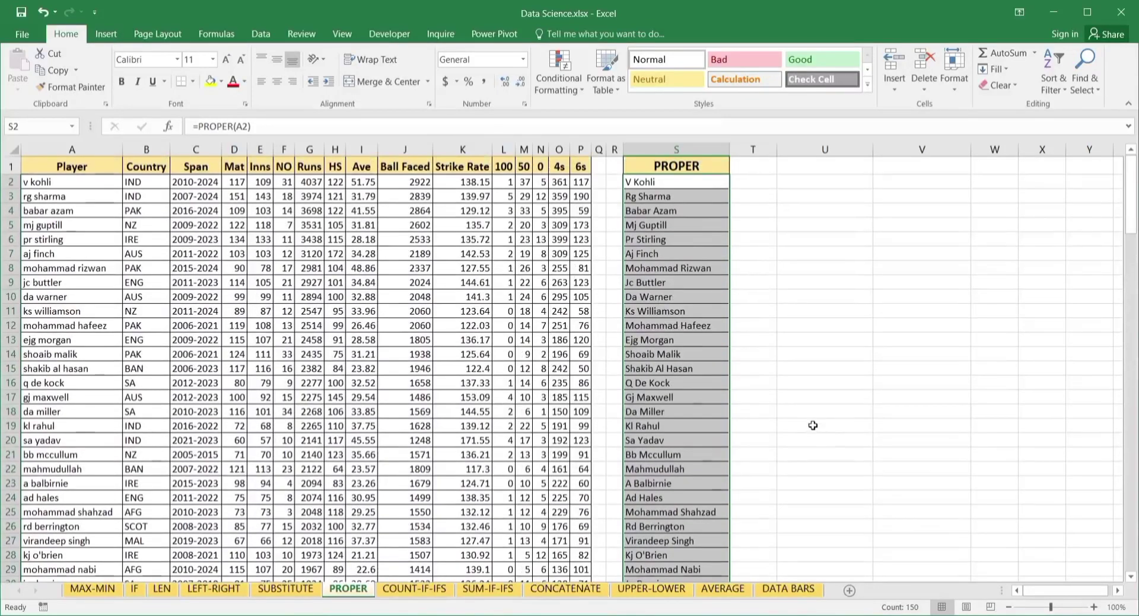
left_click(838, 336)
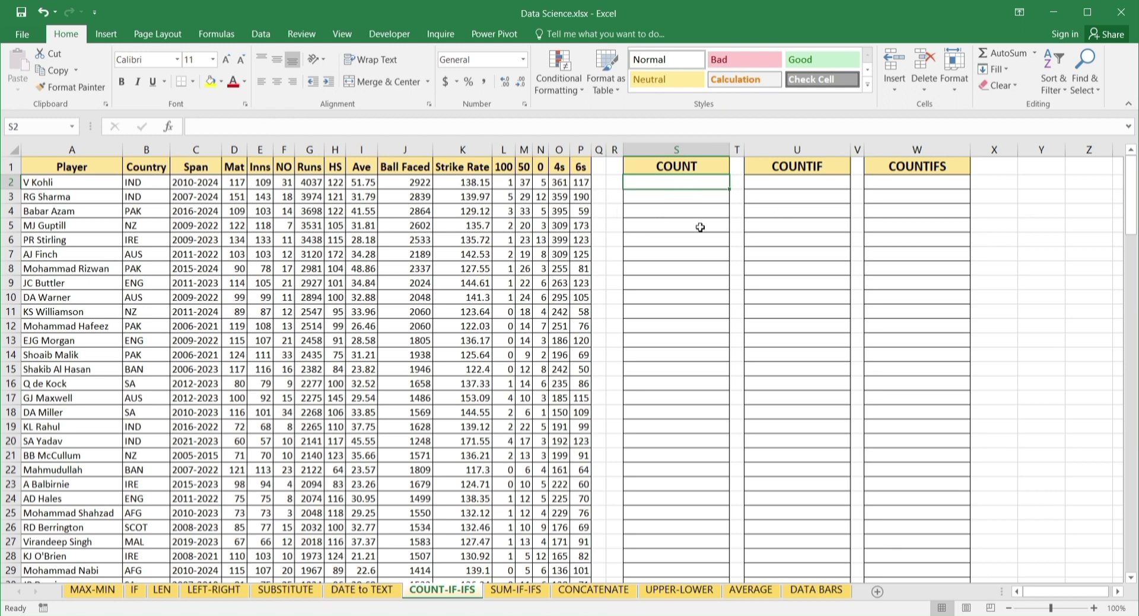
On the COUNT-IF-IFS sheet, count the numeric Runs entries in cell S2 with =COUNT(G2:G28), and review the entered formula
type("=")
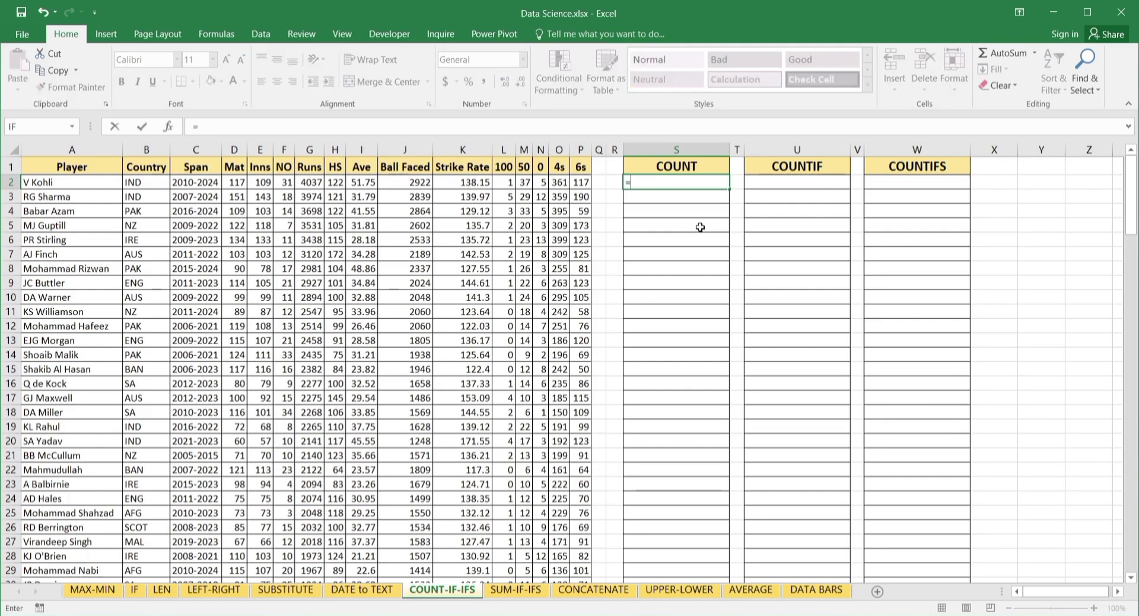
type("C")
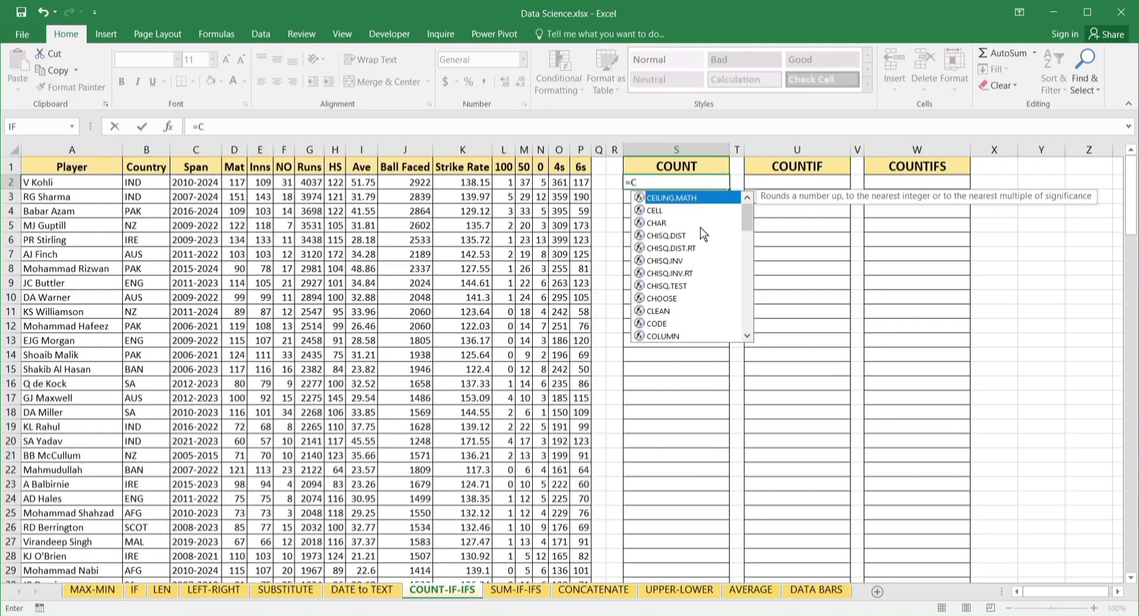
type("OUNT")
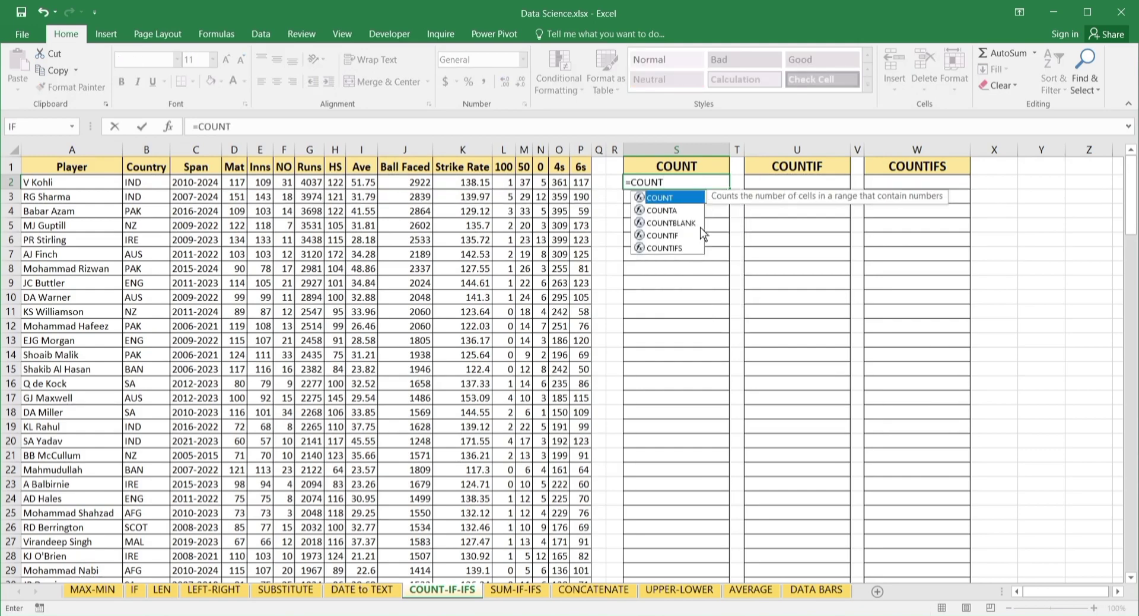
type("(")
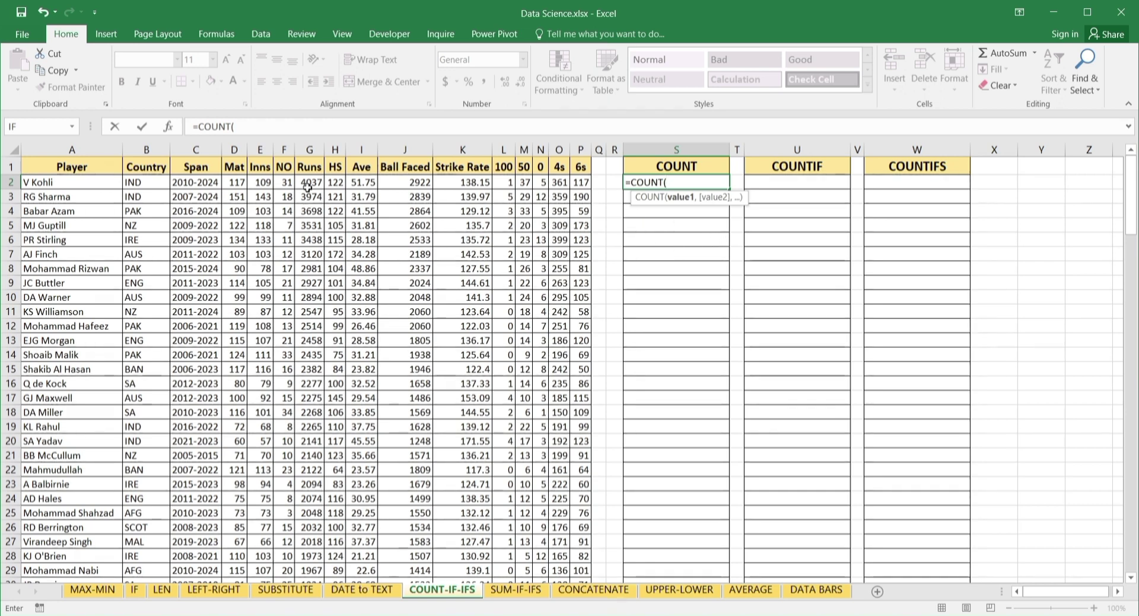
left_click_drag(309, 181, 319, 564)
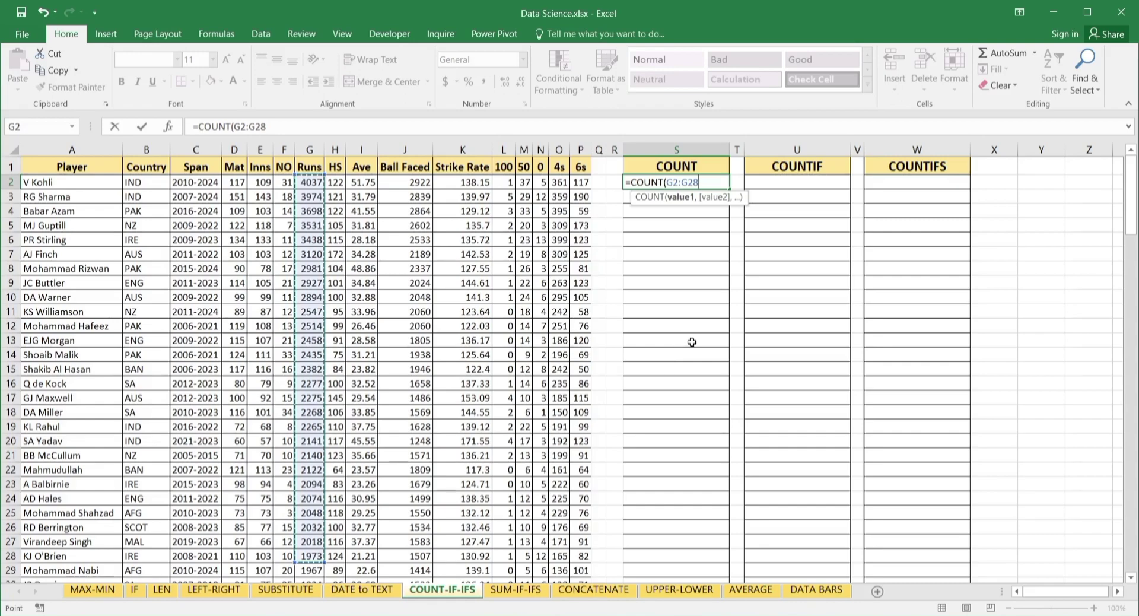
type(")")
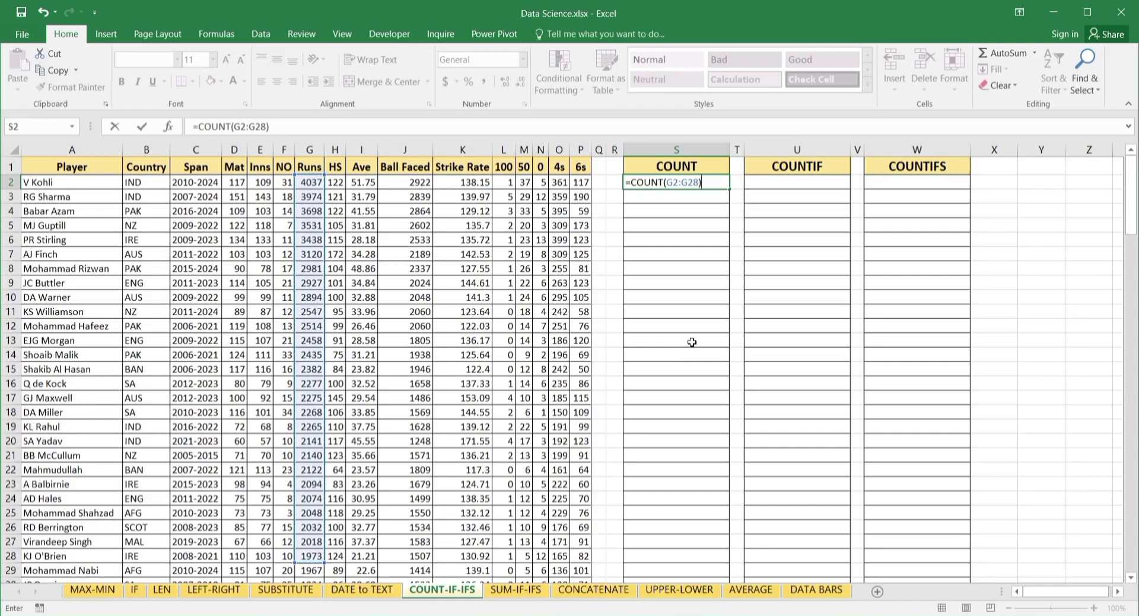
key("Return")
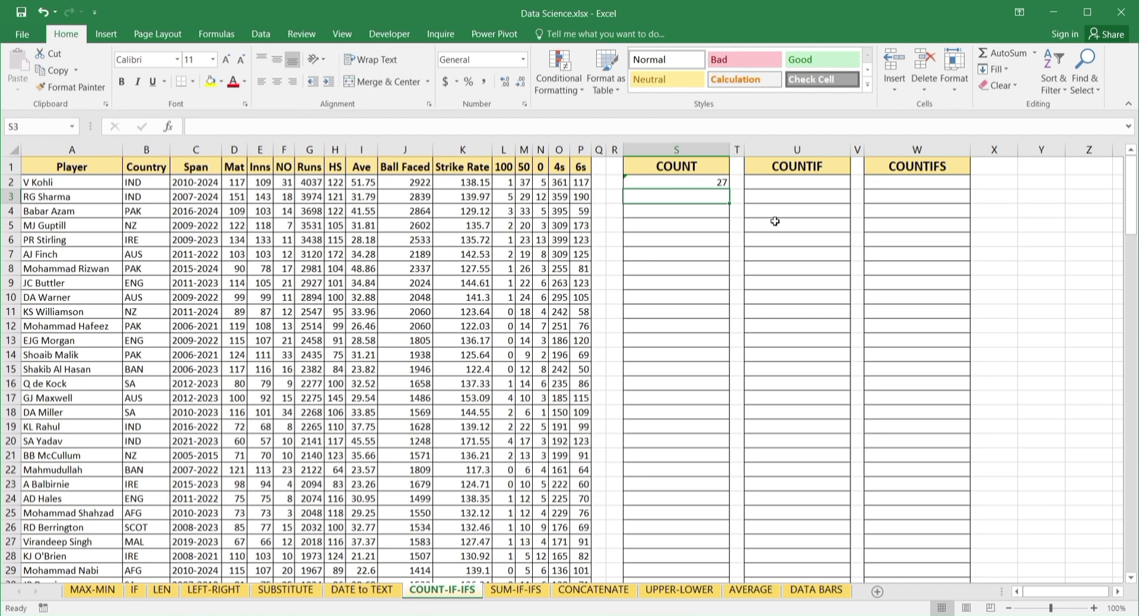
left_click(699, 183)
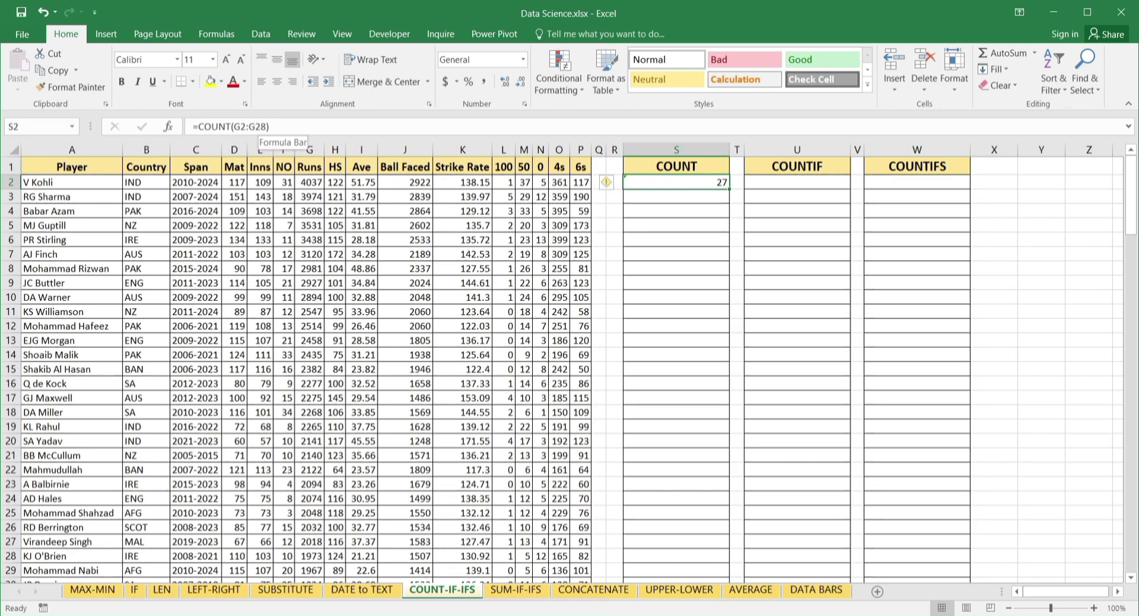
Count the Runs entries above 3000 in cell U2 with =COUNTIF(G2:G28,">3000")
left_click(794, 182)
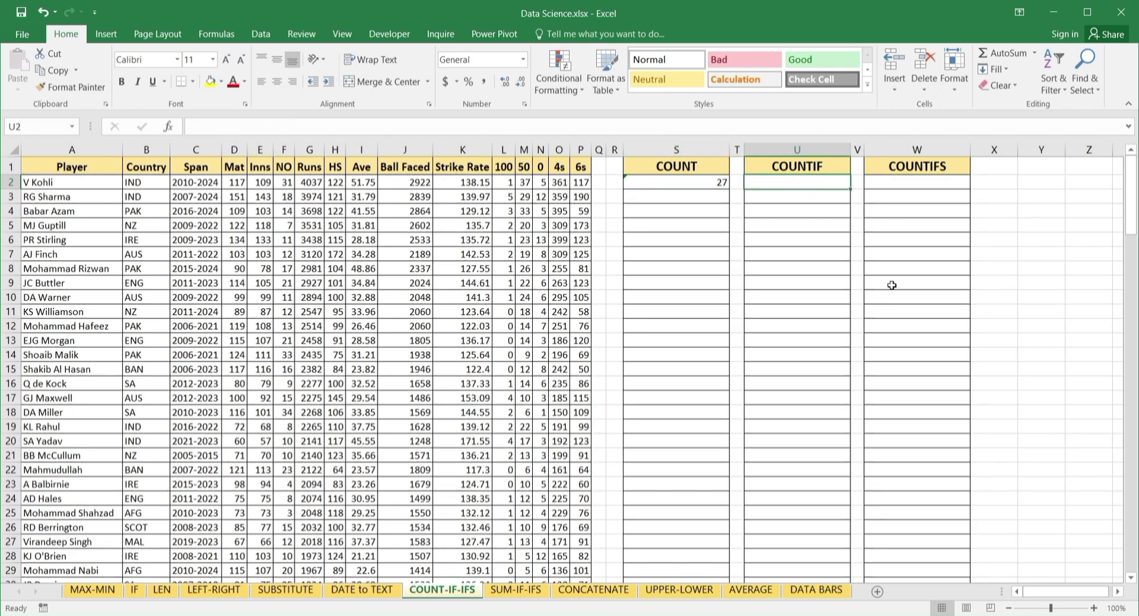
type("=")
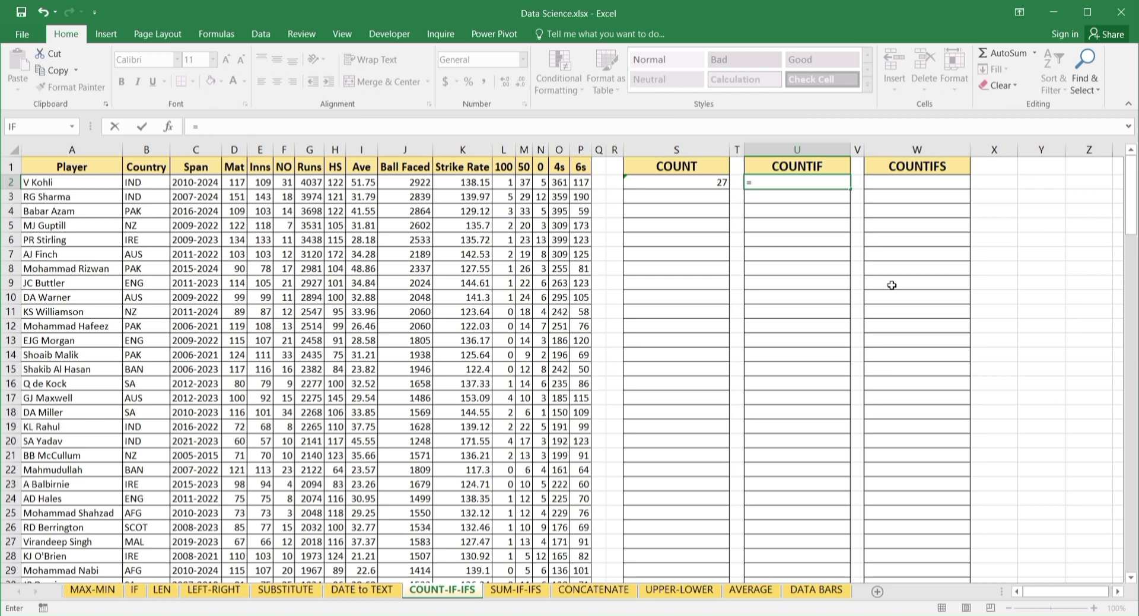
type("COUN")
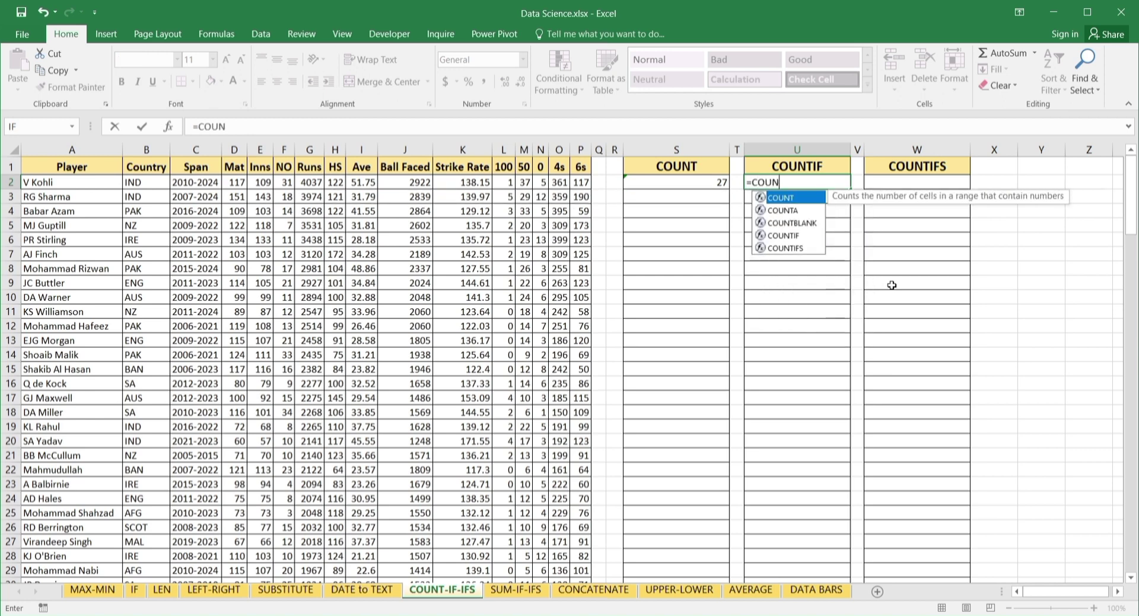
type("TIF")
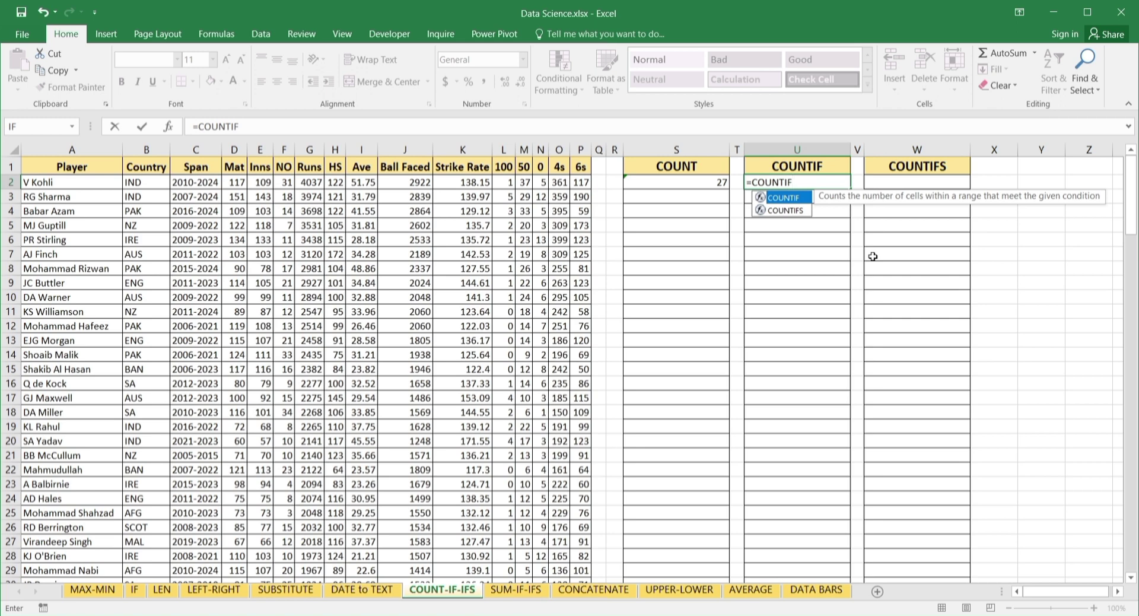
type("(")
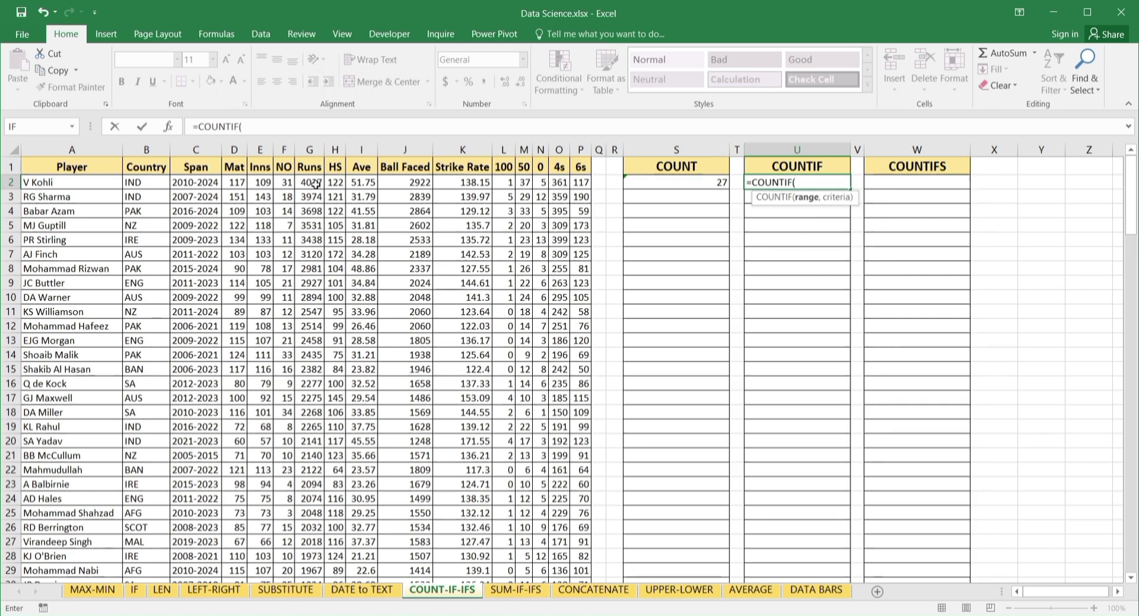
left_click_drag(315, 184, 306, 555)
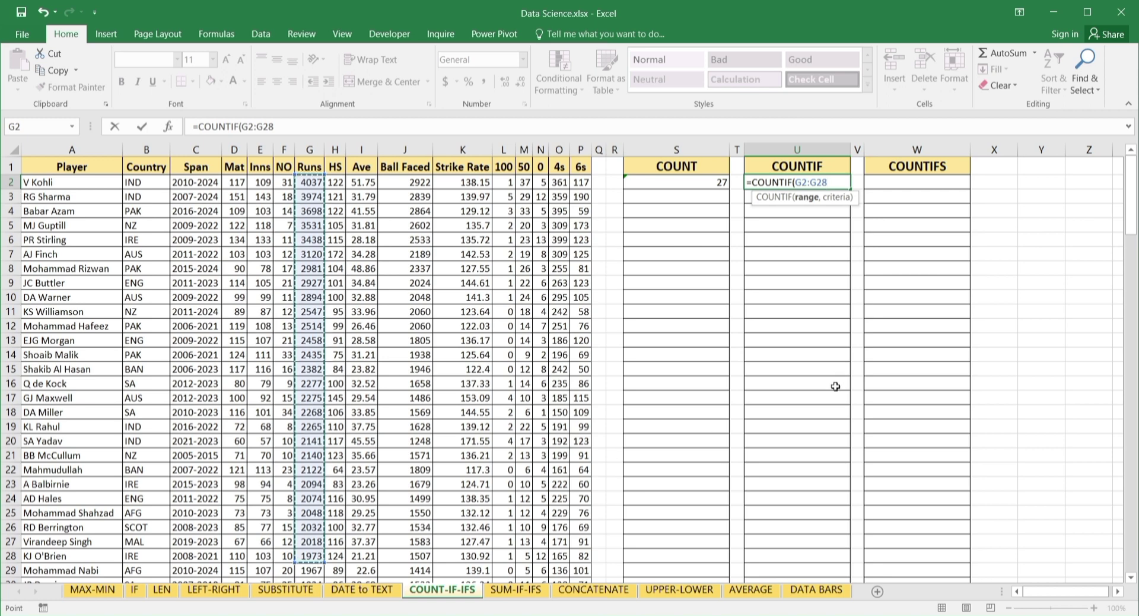
type(",")
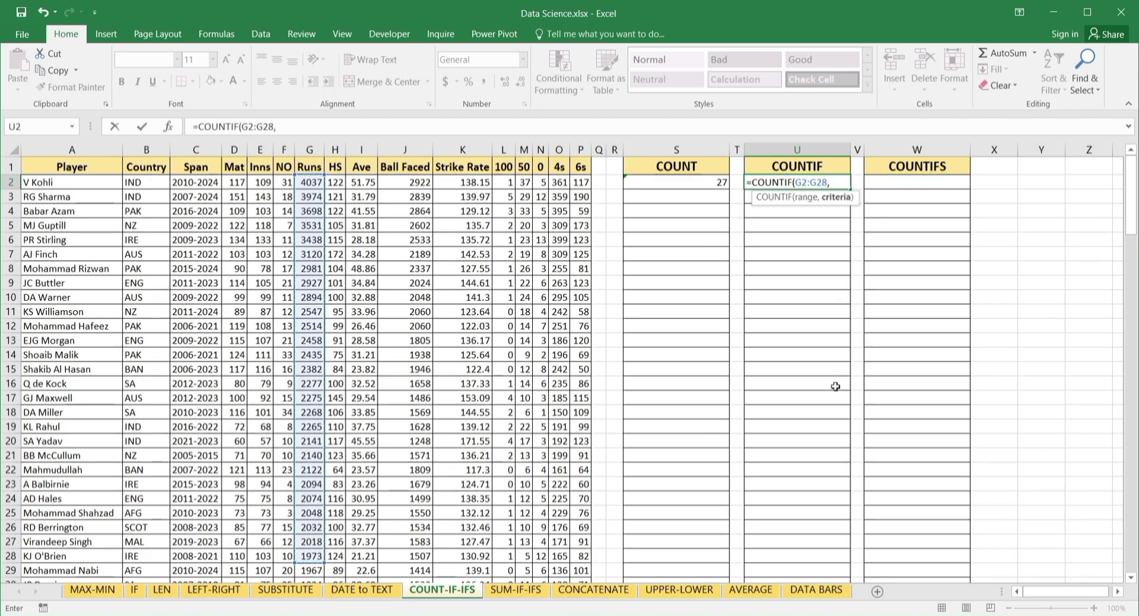
type("\">")
type("3000")
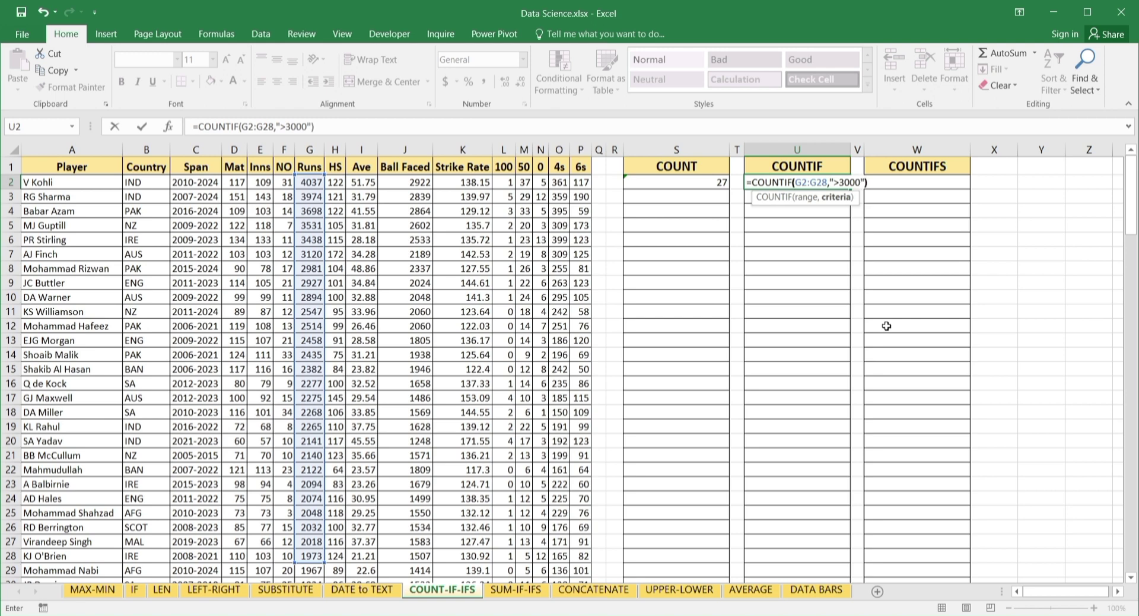
key("Return")
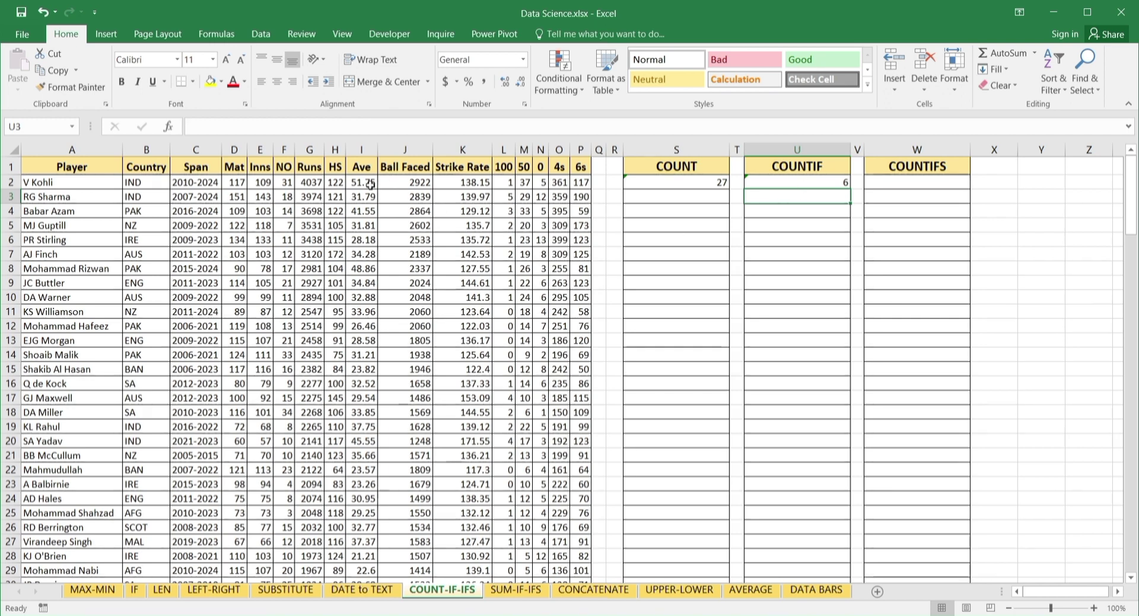
Count the PAK players with more than 3000 runs in cell W2 with =COUNTIFS(G2:G28,">3000",B2:B28,"PAK")
left_click(924, 184)
type("=")
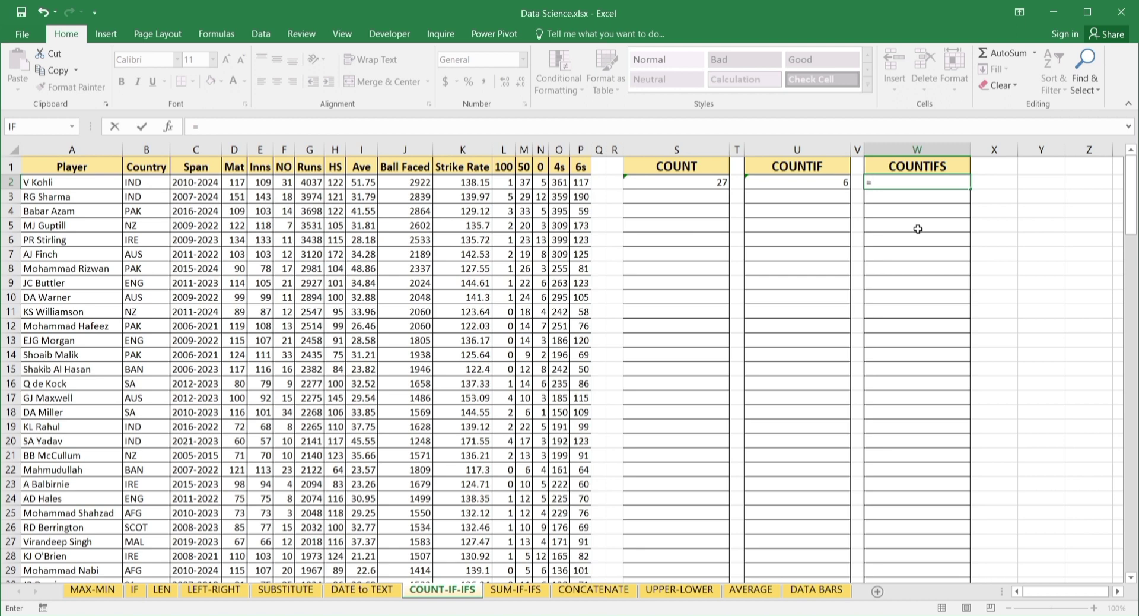
type("COU")
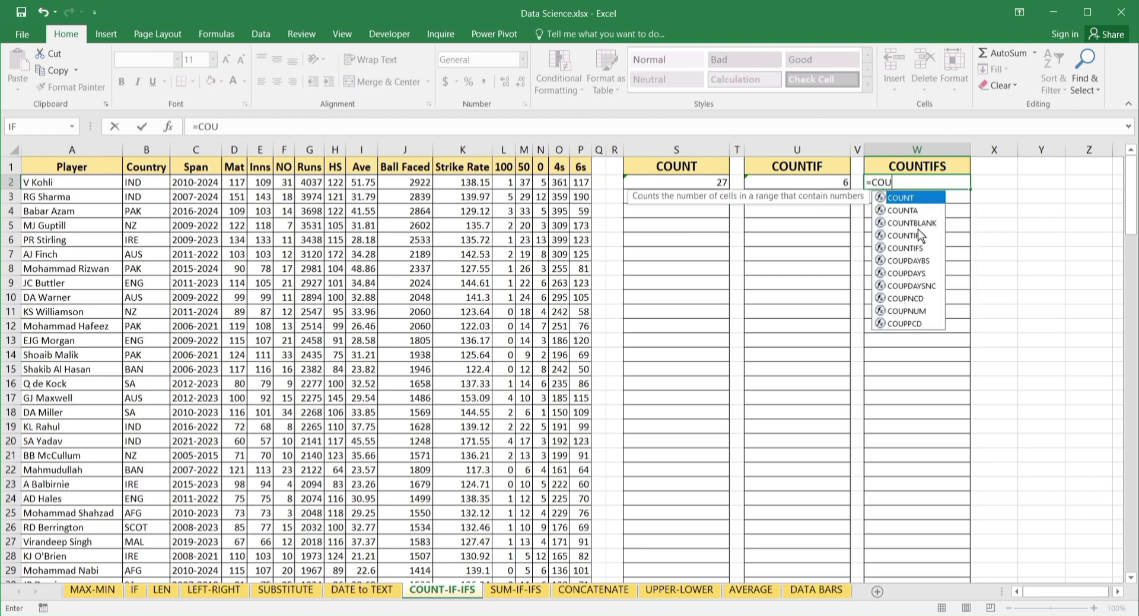
type("NTIFS")
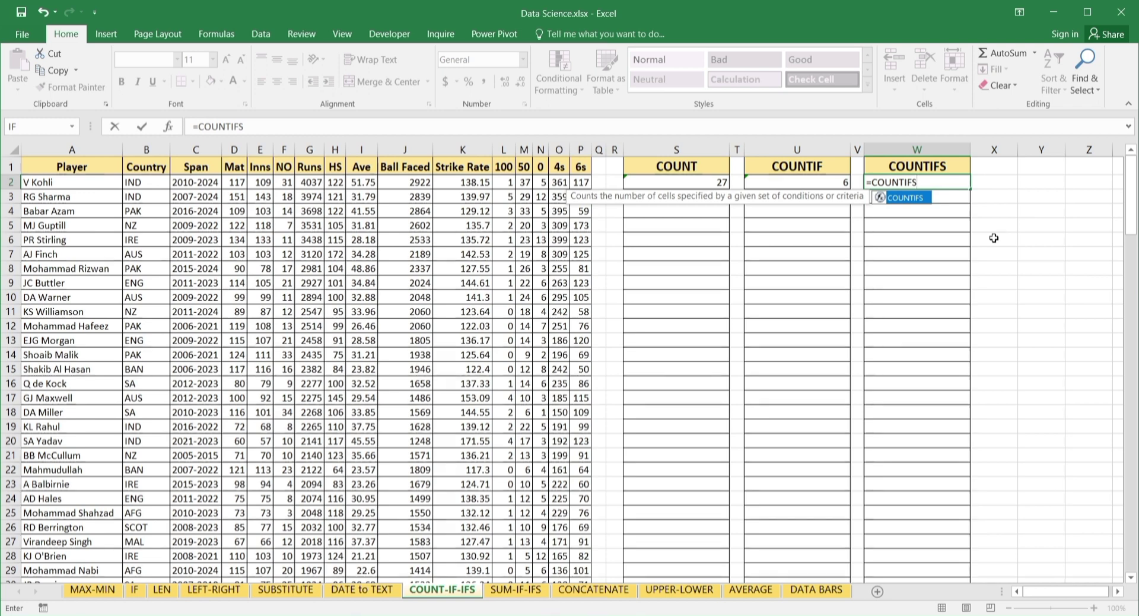
type("(")
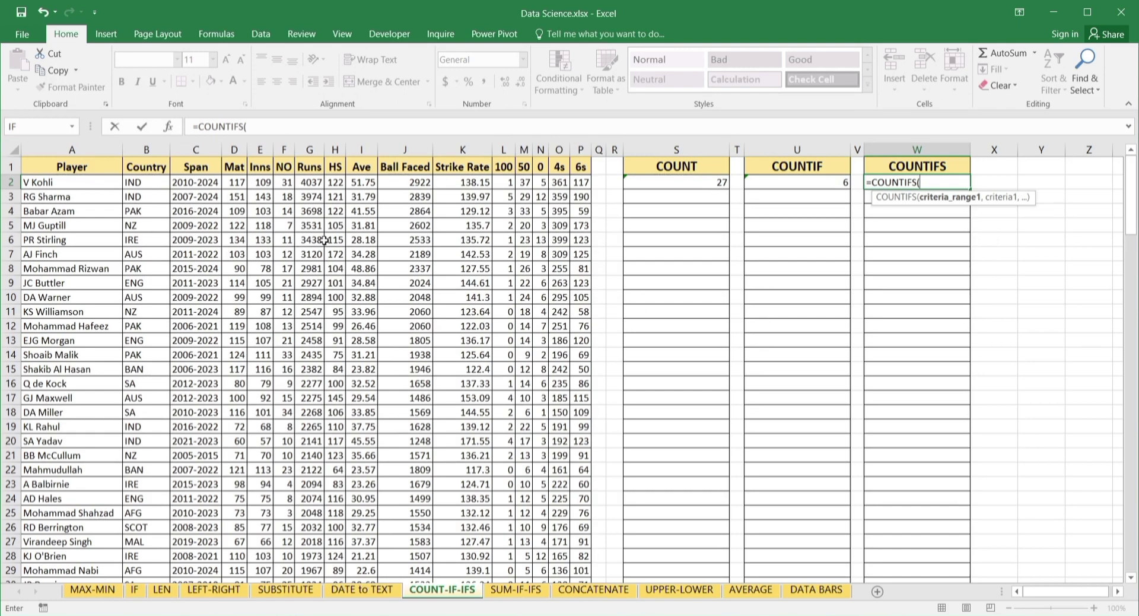
left_click(312, 183)
left_click_drag(312, 183, 316, 556)
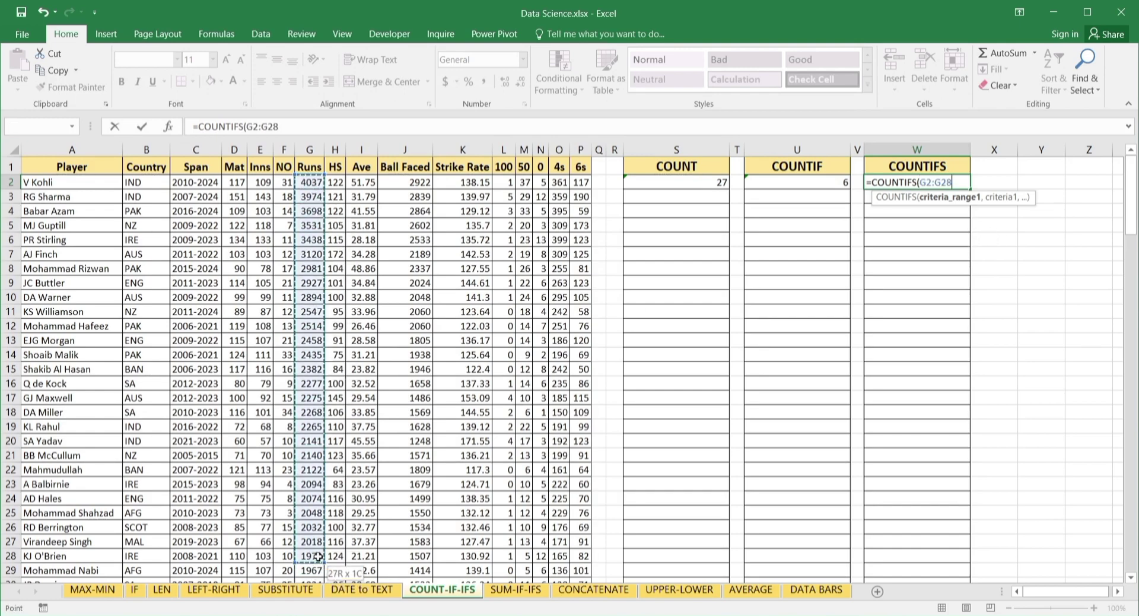
type(",")
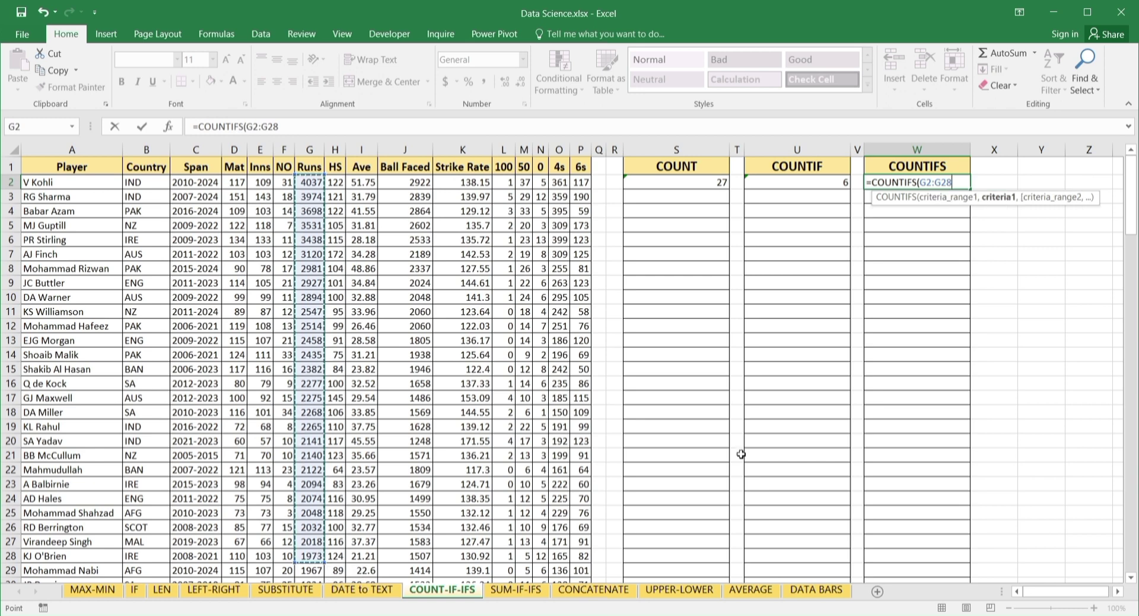
type("\"")
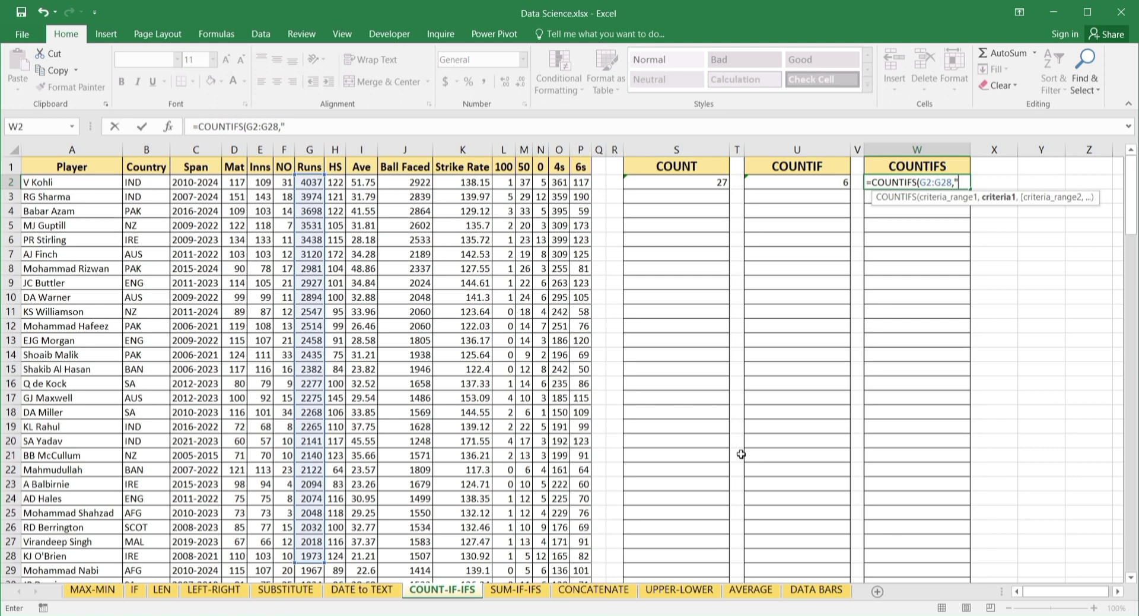
type(">3000\",")
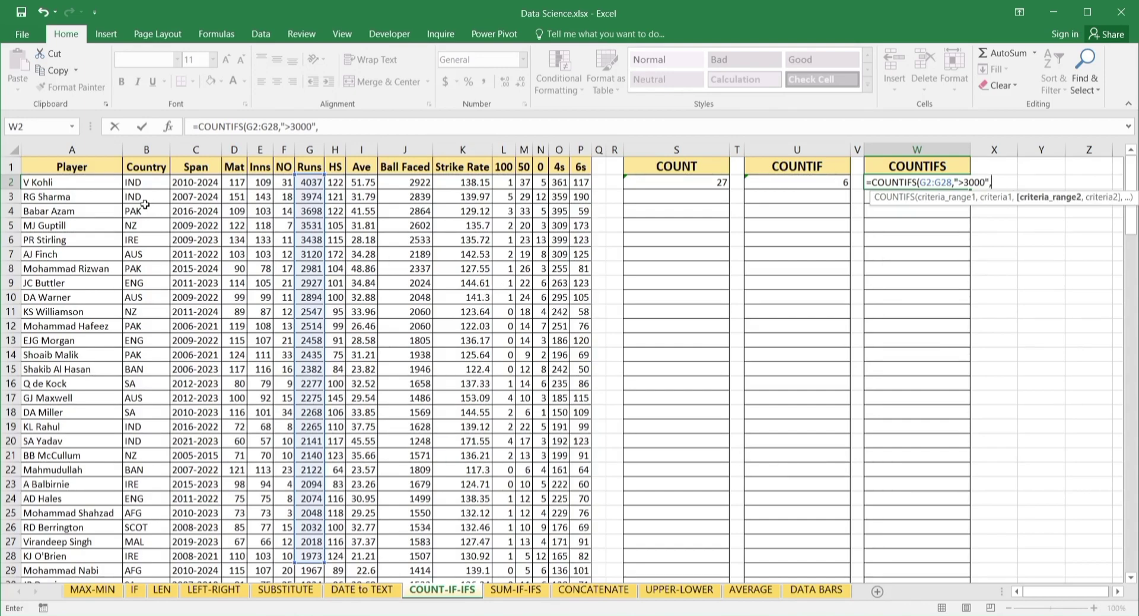
left_click_drag(149, 182, 132, 555)
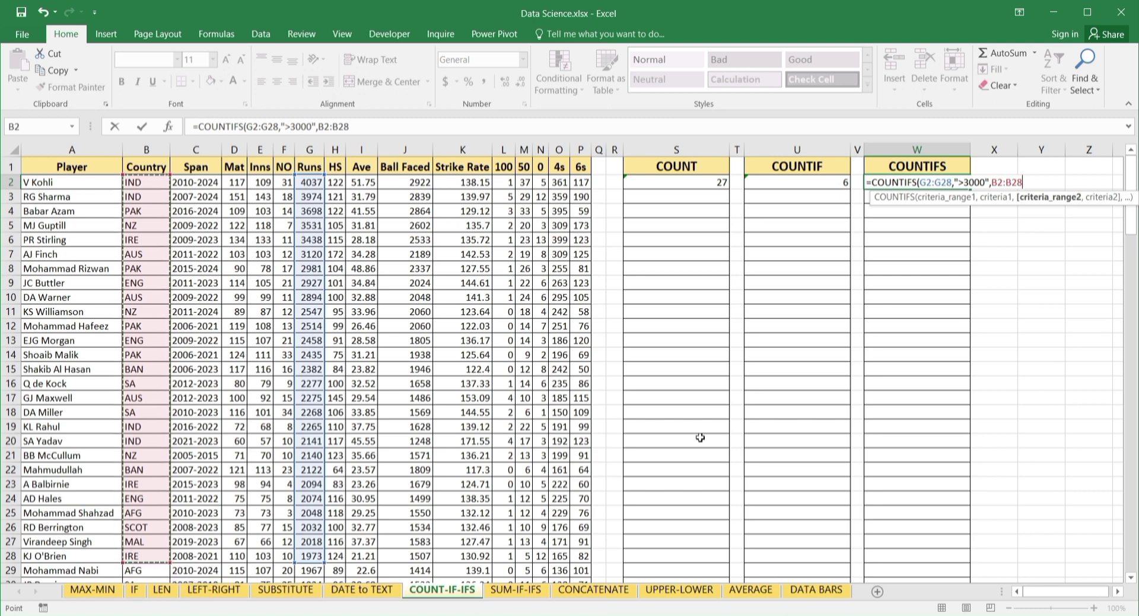
type(",")
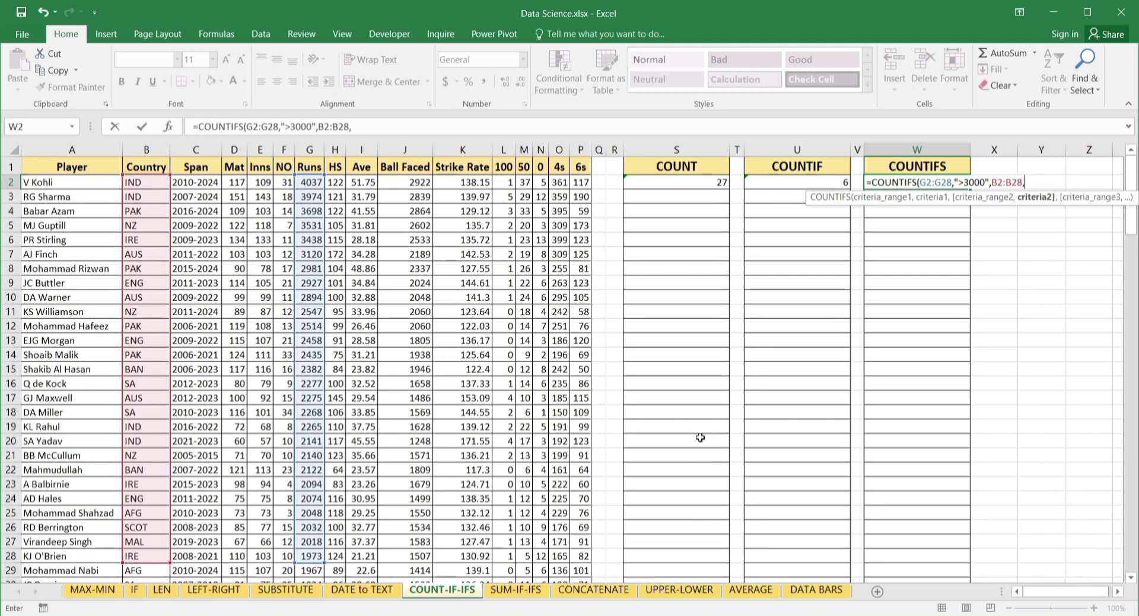
type("\"PAK")
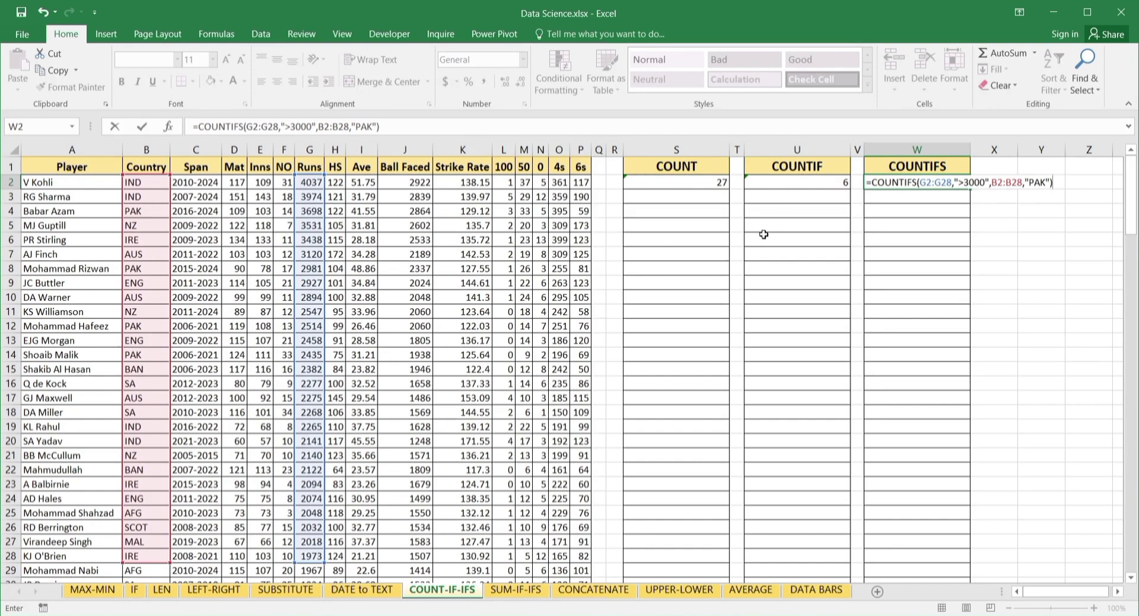
key("Return")
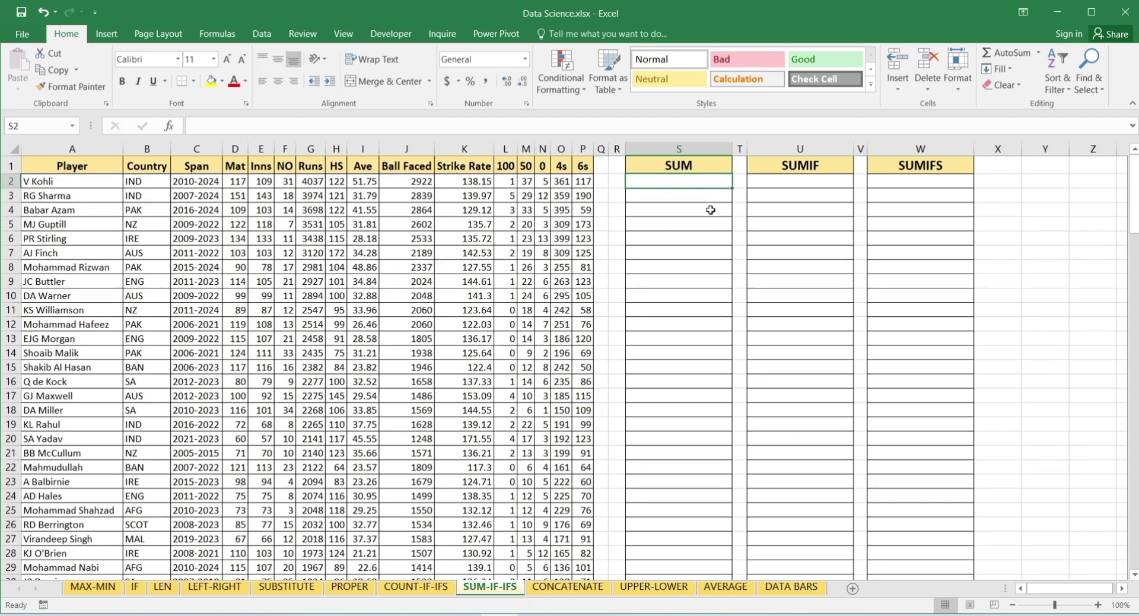
On the SUM-IF-IFS sheet, total the Runs values in cell S2 with =SUM(G2:G28)
type("=")
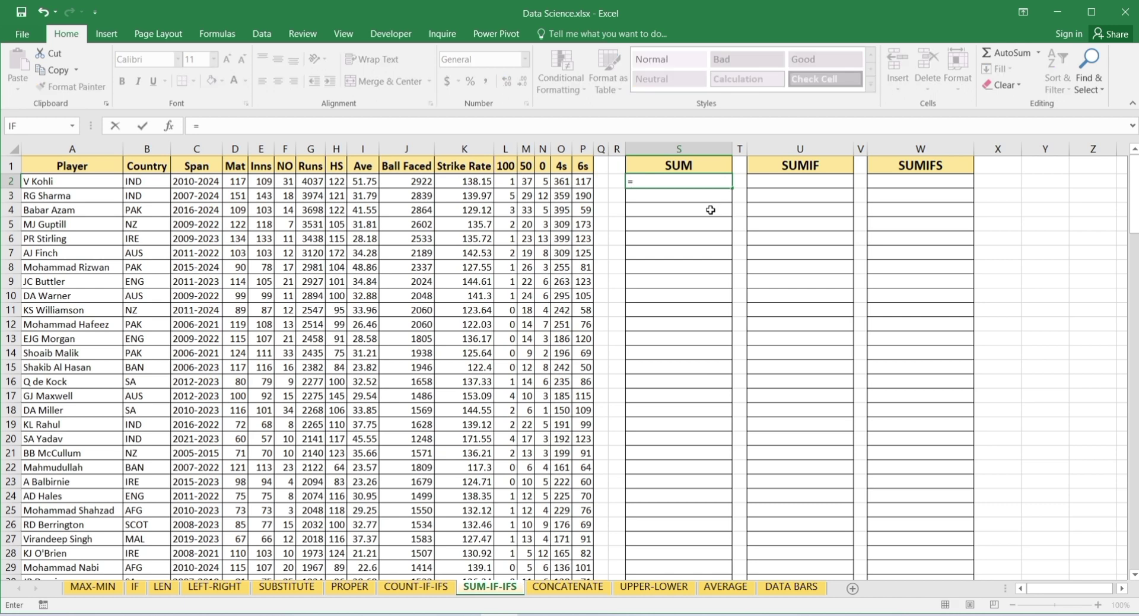
type("SUM")
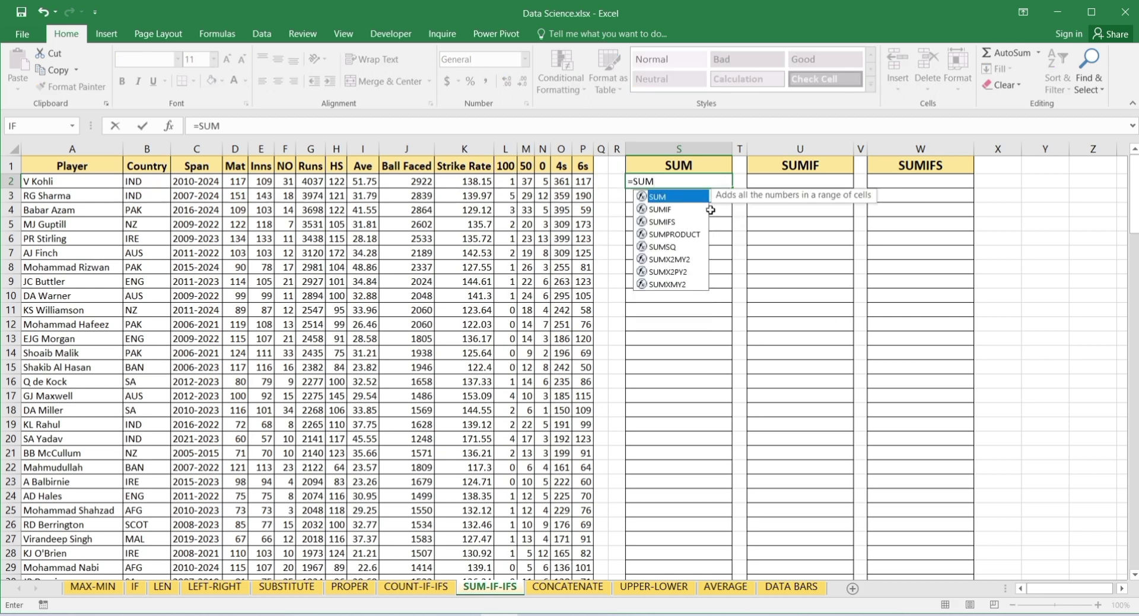
type("(")
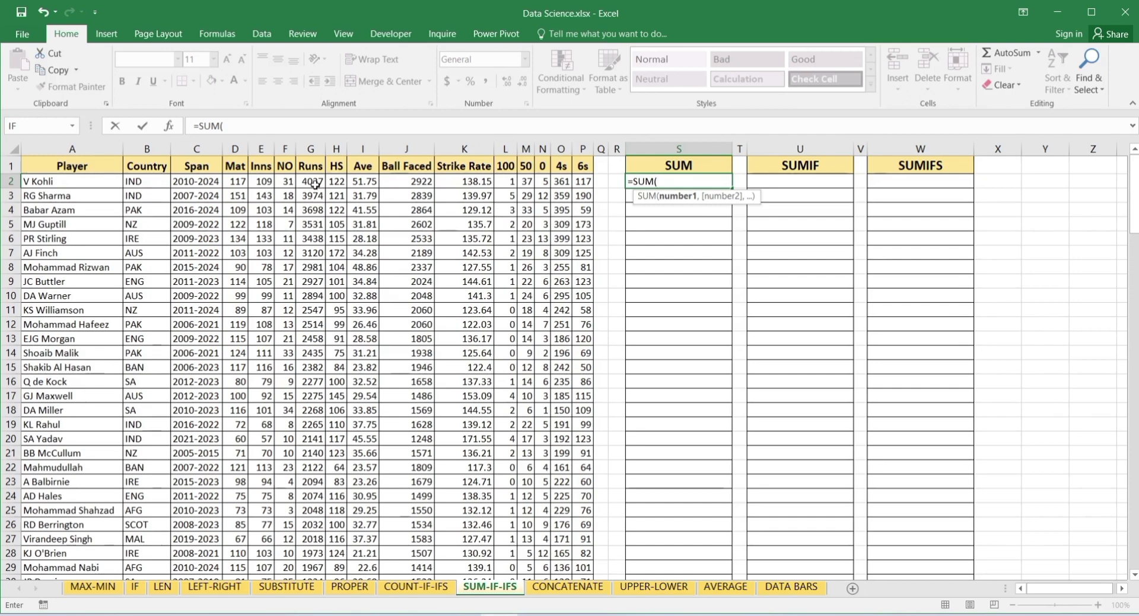
left_click_drag(315, 183, 312, 554)
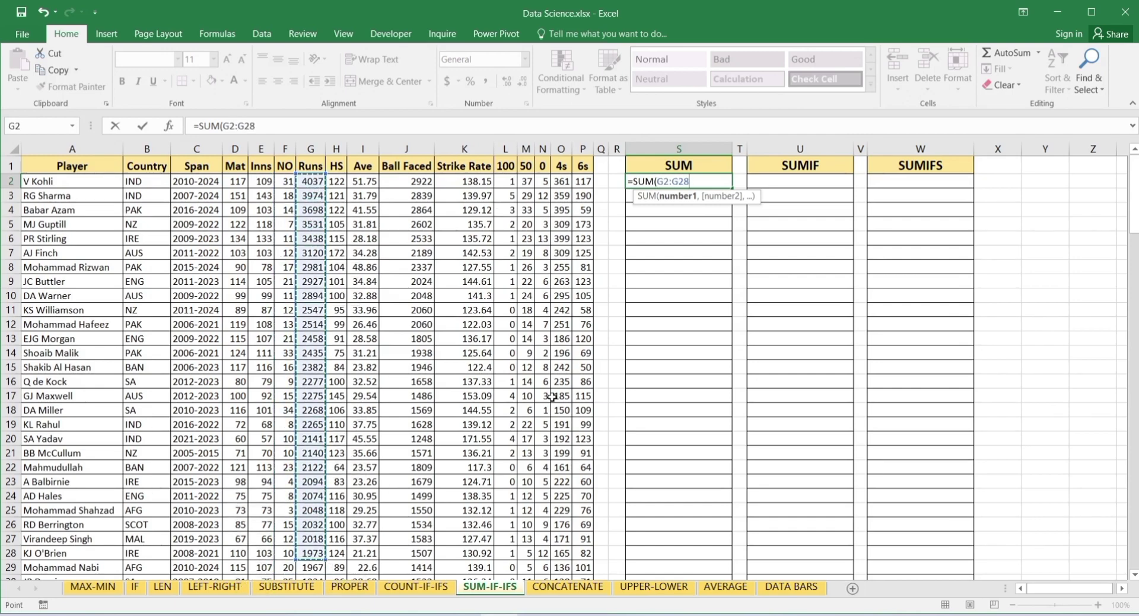
type(")")
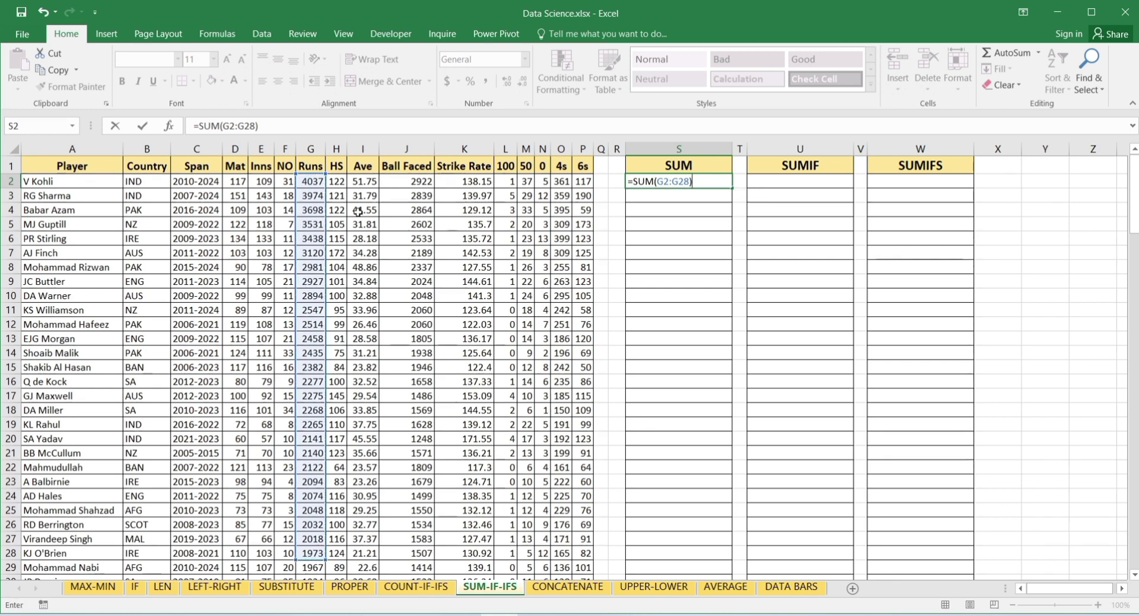
key("Return")
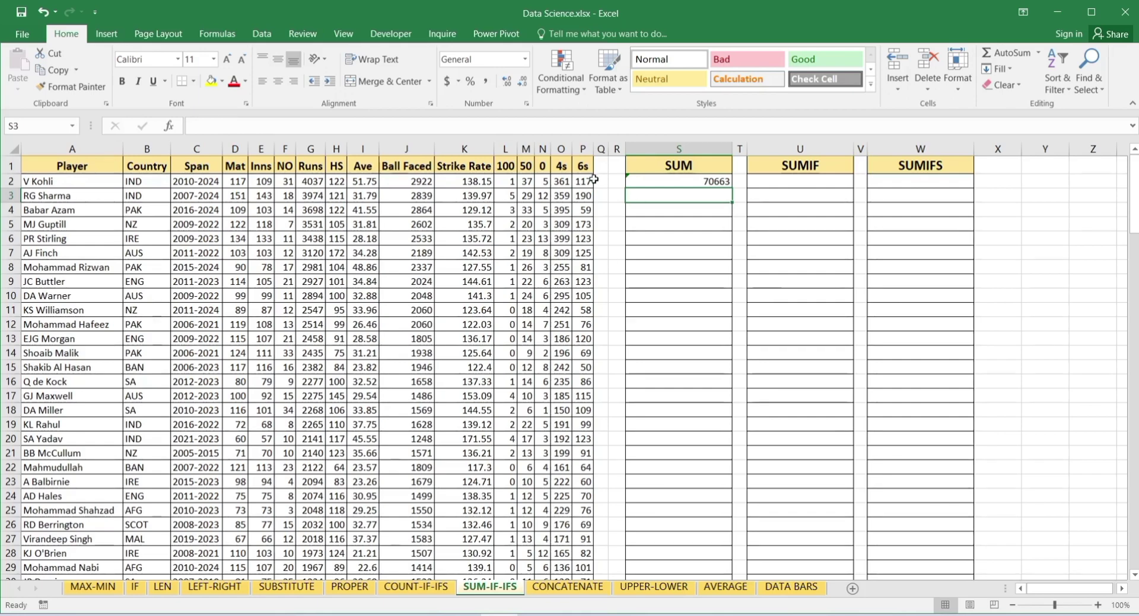
Total only the Runs values above 2000 in cell U2 with =SUMIF(G2:G28,">2000")
left_click(807, 181)
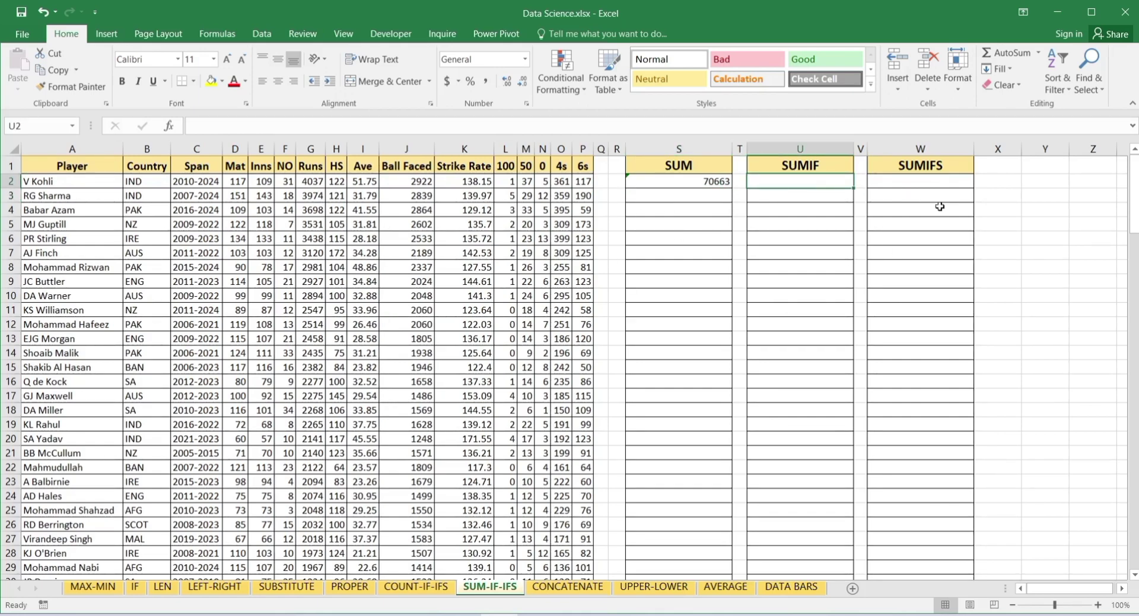
type("=")
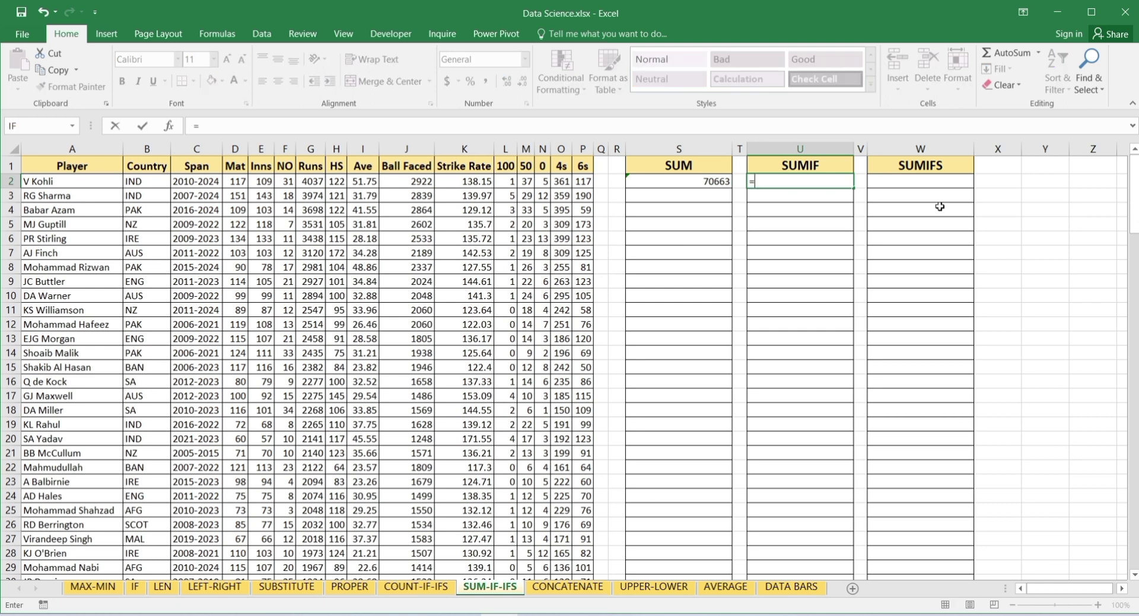
type("SUMIF")
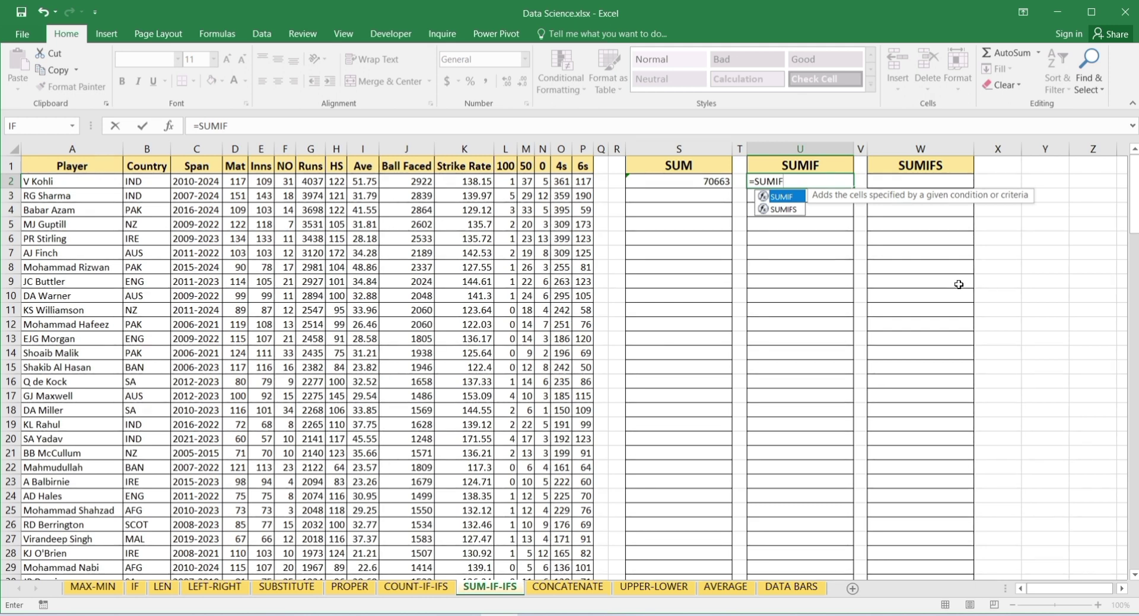
type("(")
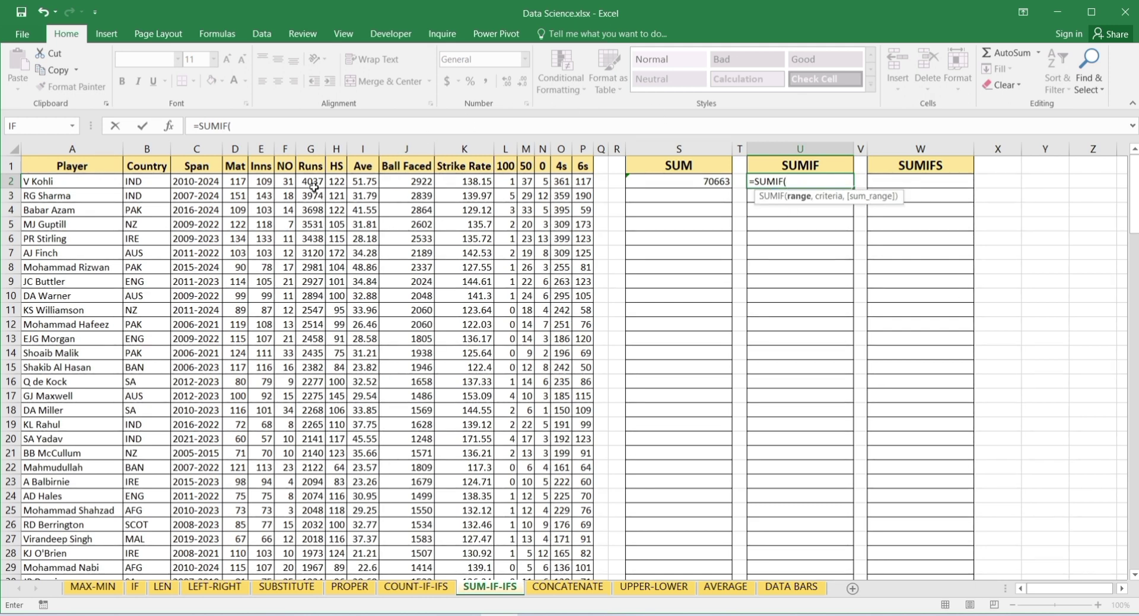
left_click_drag(313, 185, 301, 556)
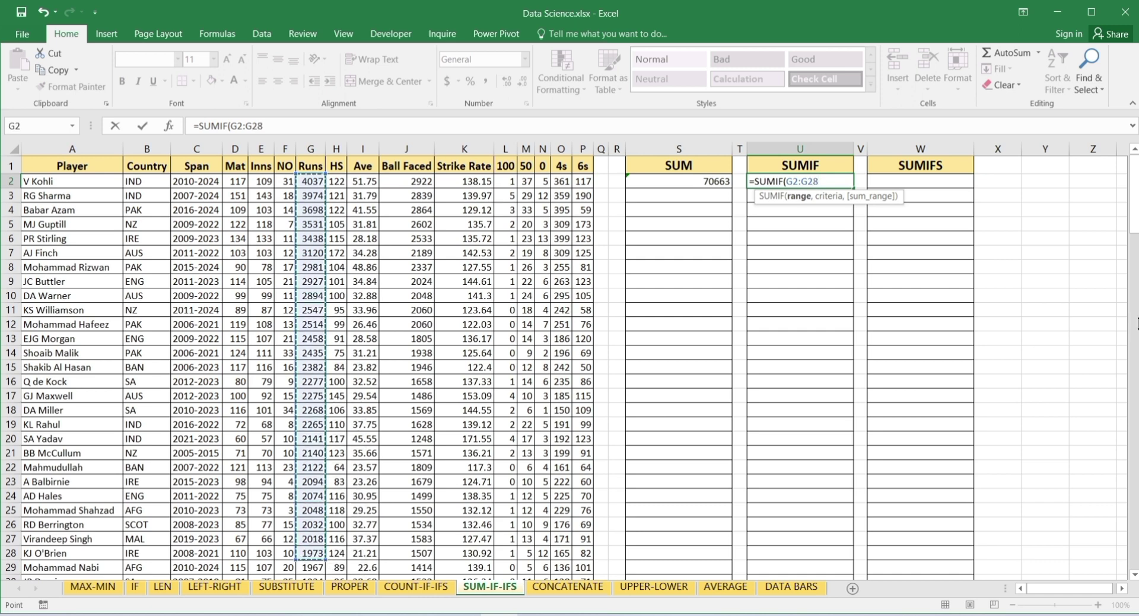
type(",\">")
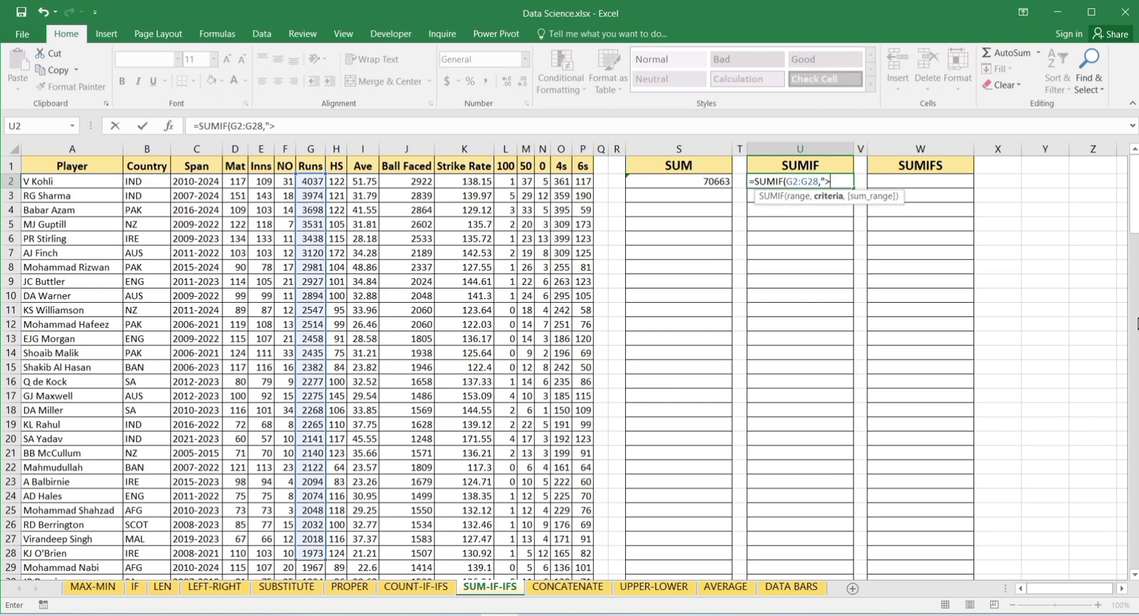
type("2000\")")
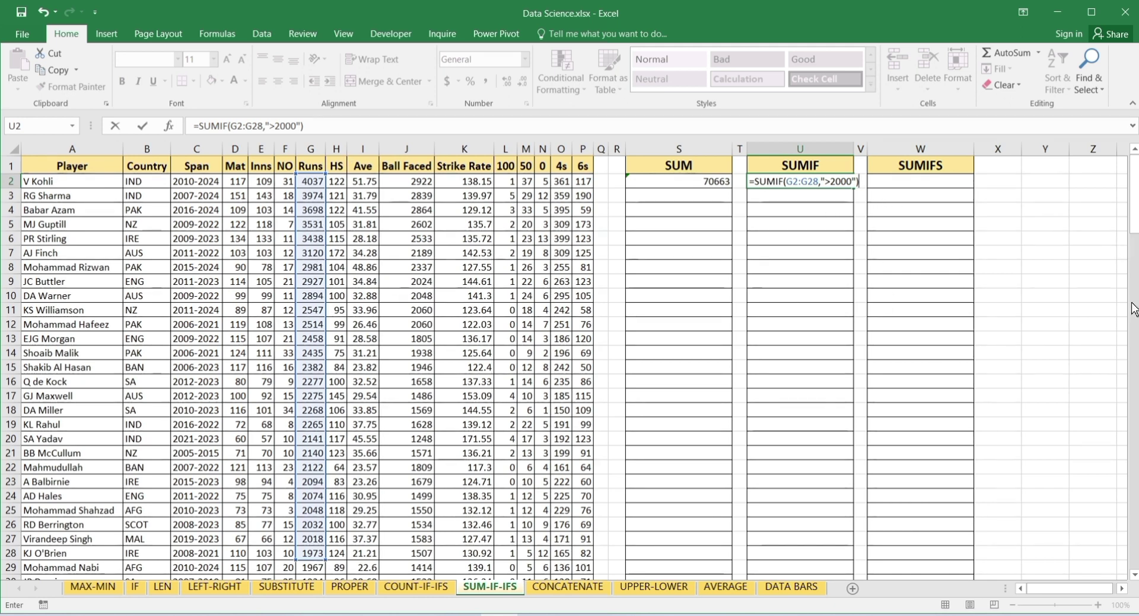
key("Return")
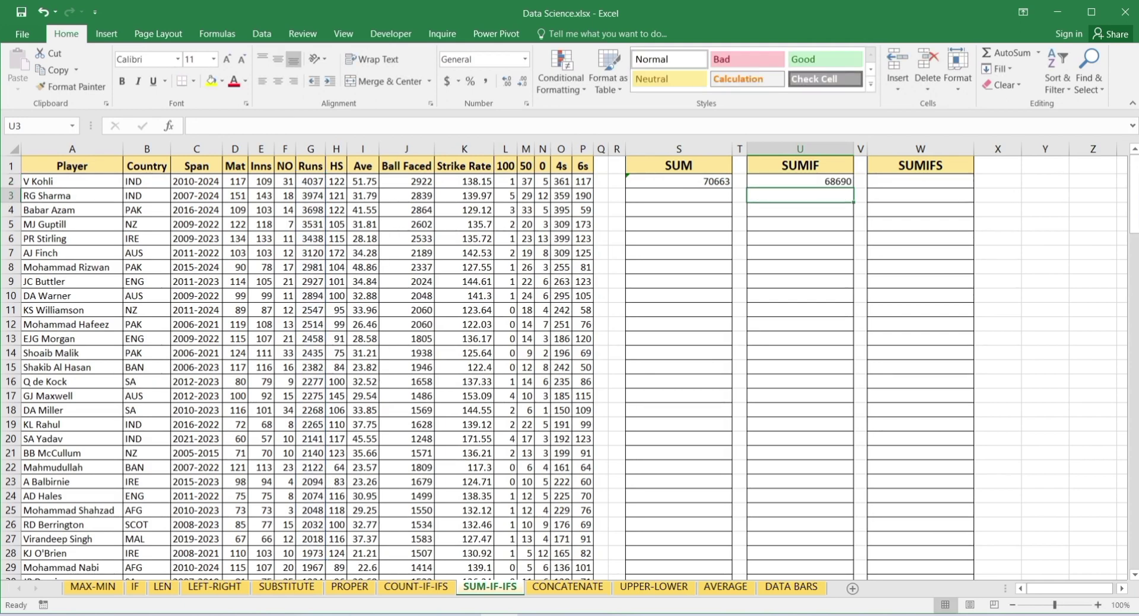
Total the runs of IND players with more than 70 matches in cell W2 with =SUMIFS(G2:G28,B2:B28,"IND",D2:D28,">70")
left_click(830, 184)
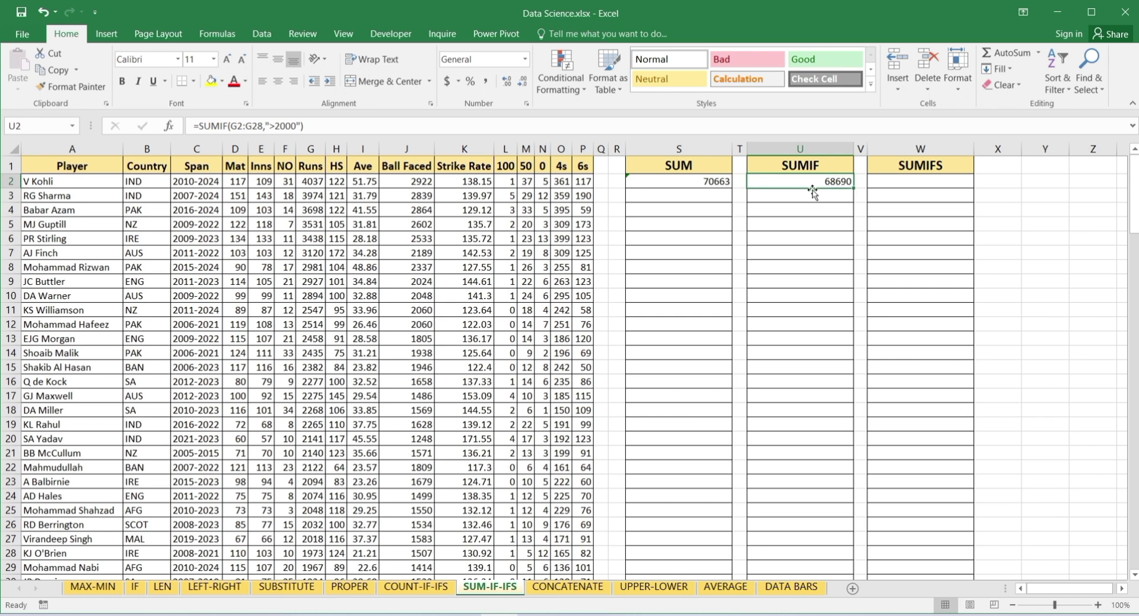
left_click(908, 181)
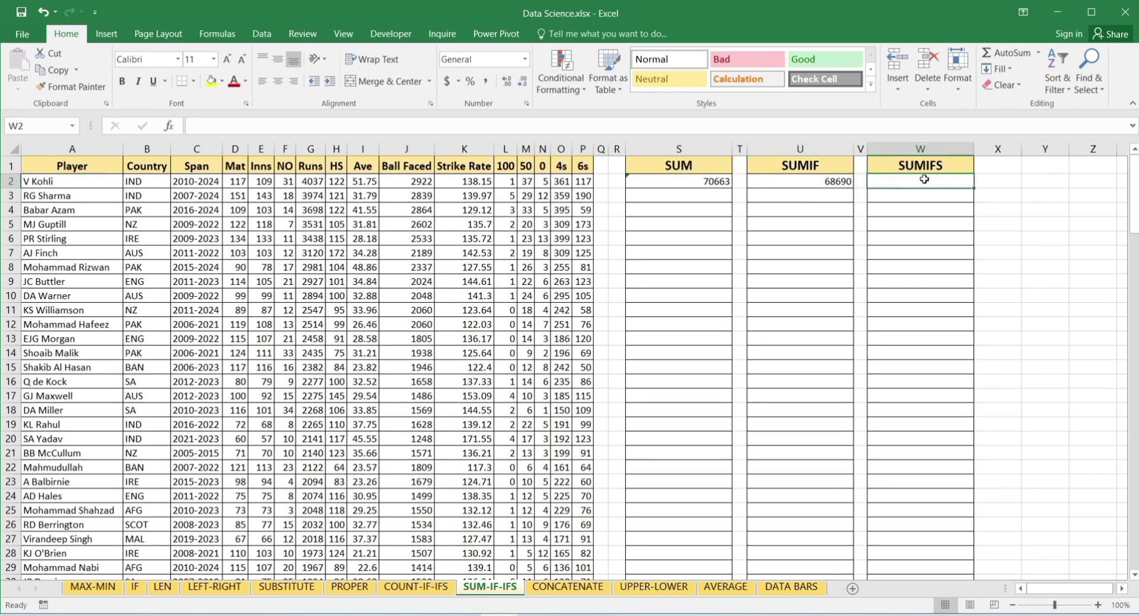
type("=")
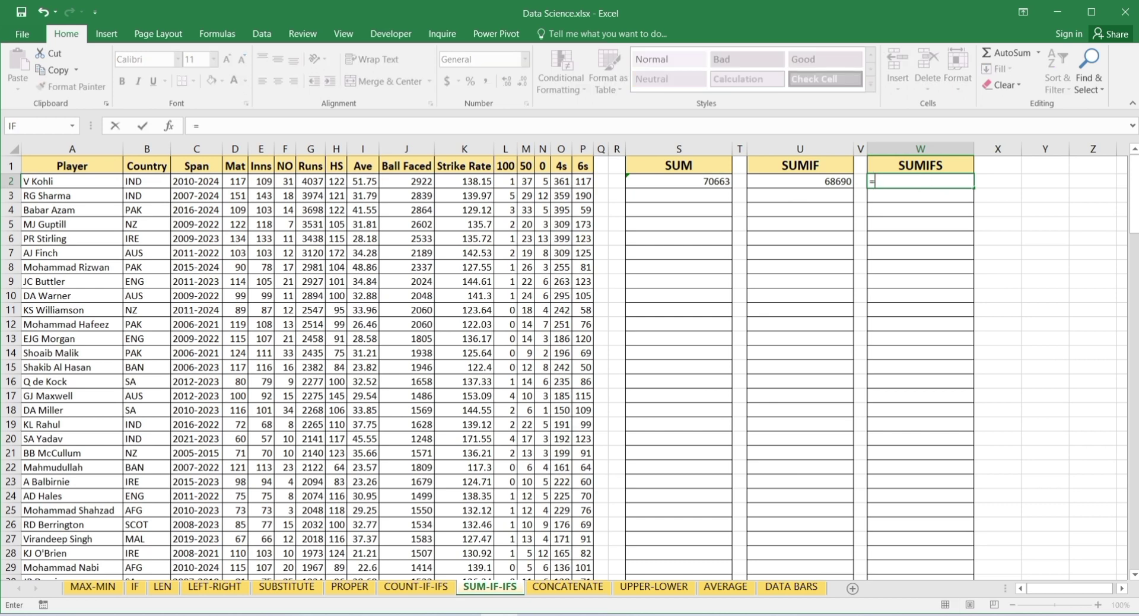
type("SUMI")
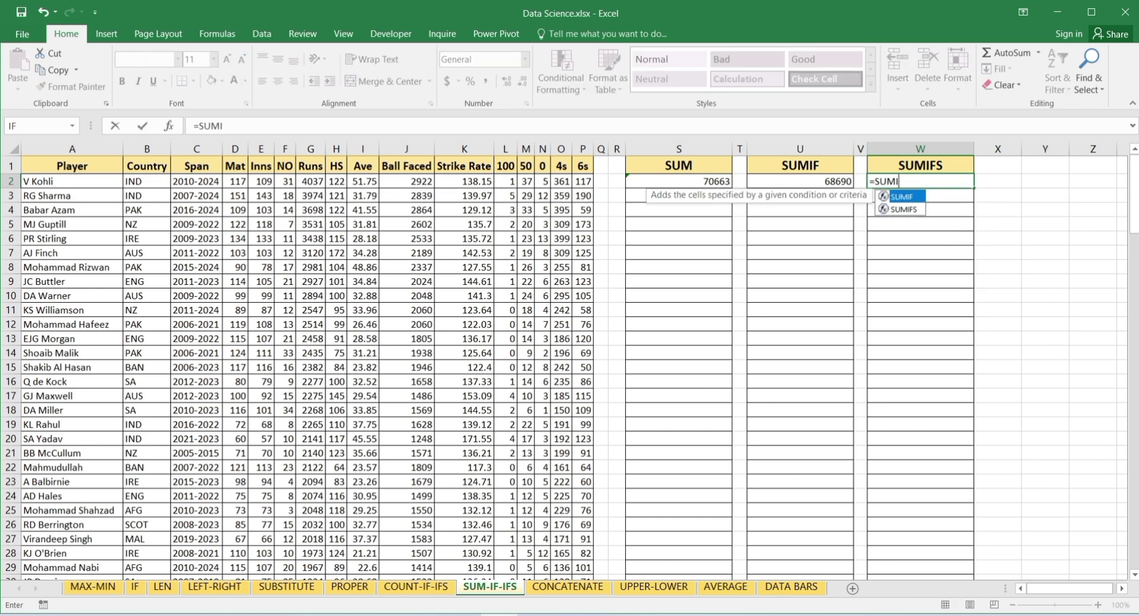
type("FS(")
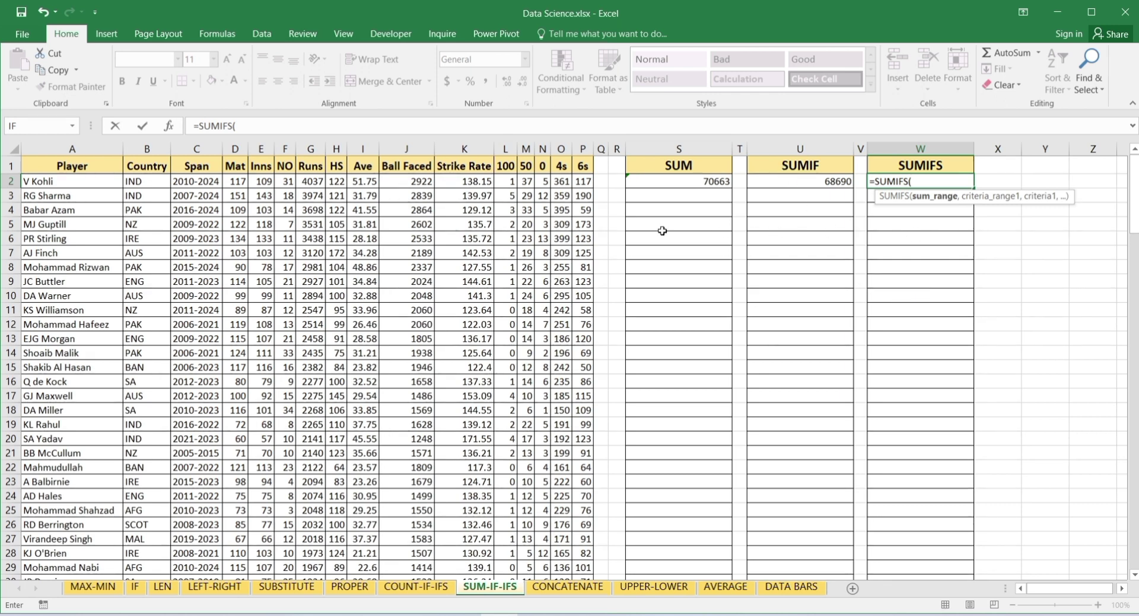
left_click_drag(311, 181, 310, 552)
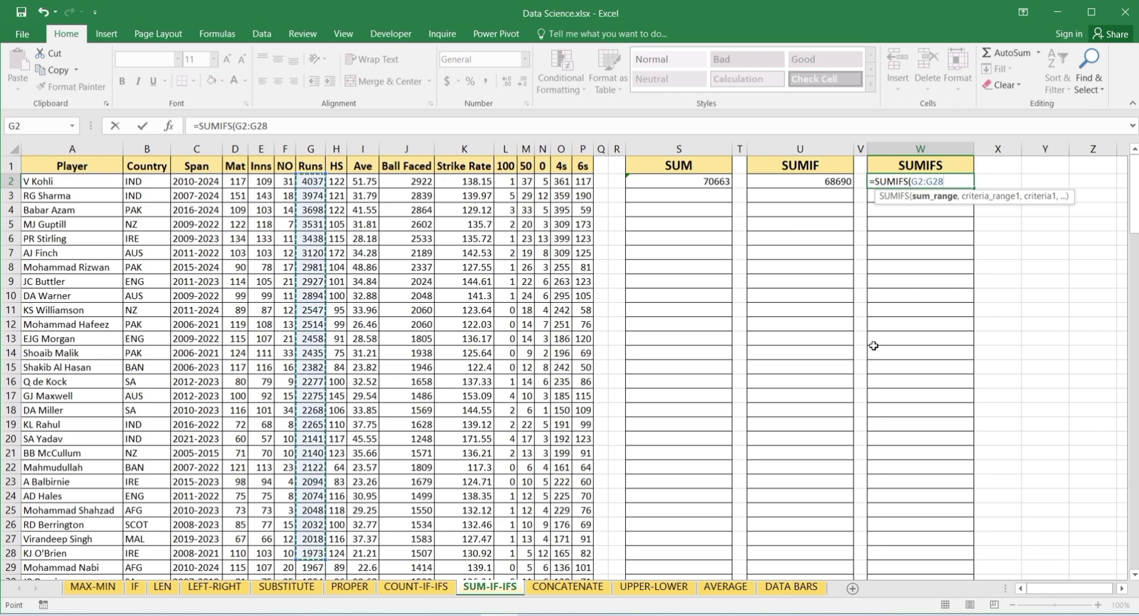
type(",")
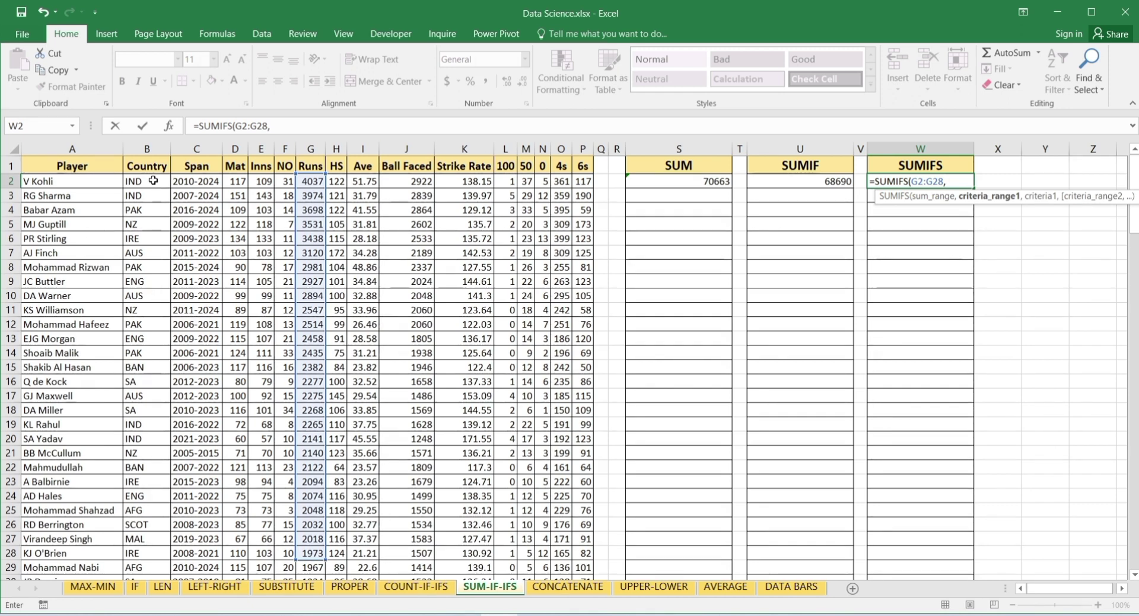
left_click_drag(155, 186, 153, 552)
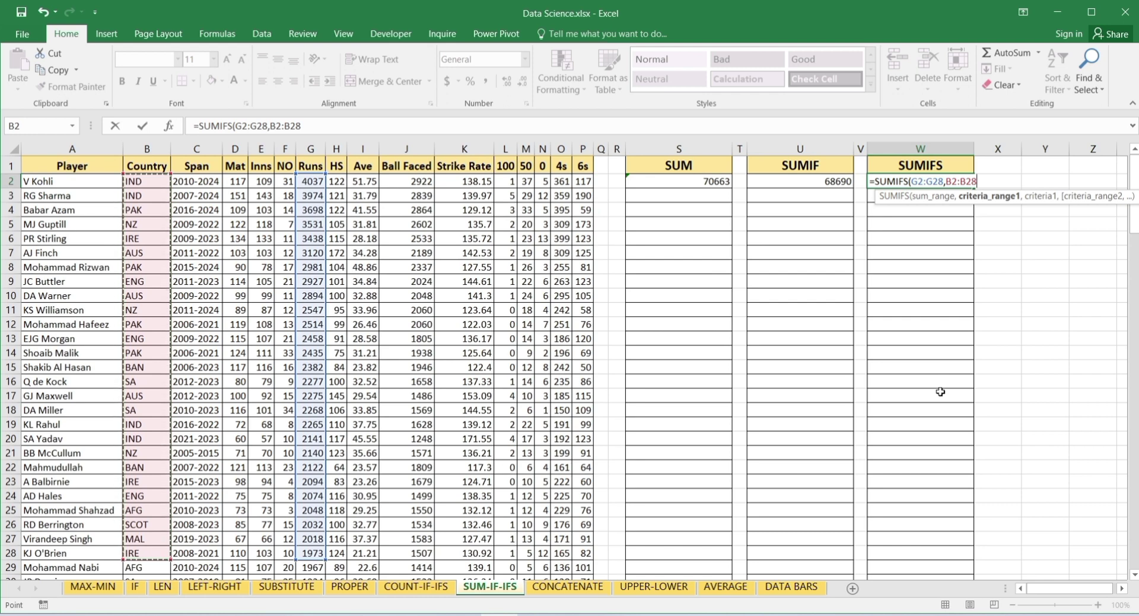
type(",")
type("\"I")
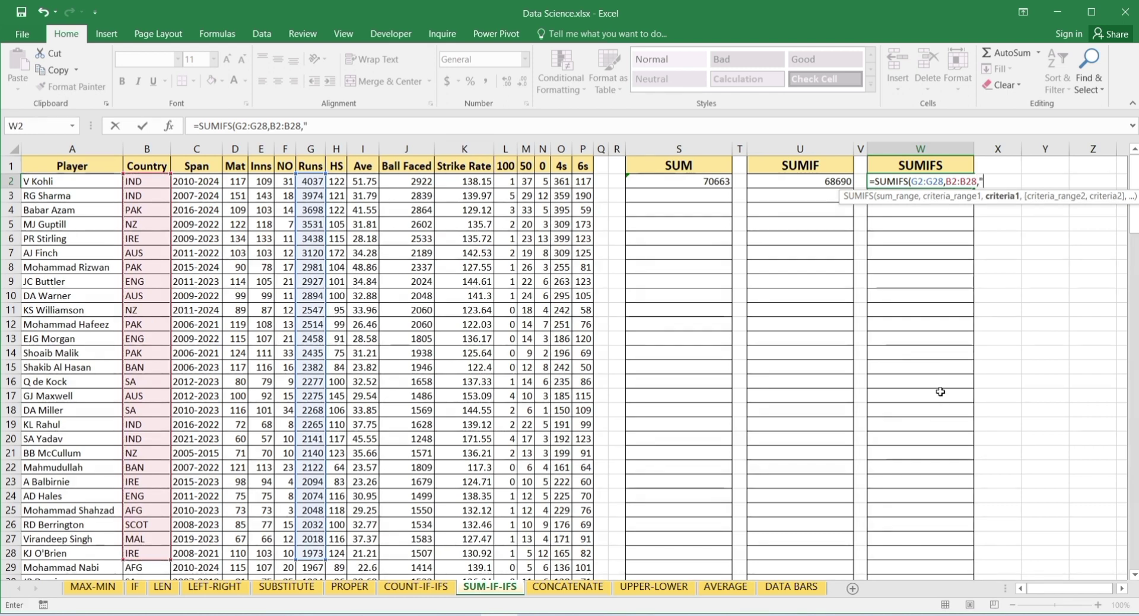
type("ND")
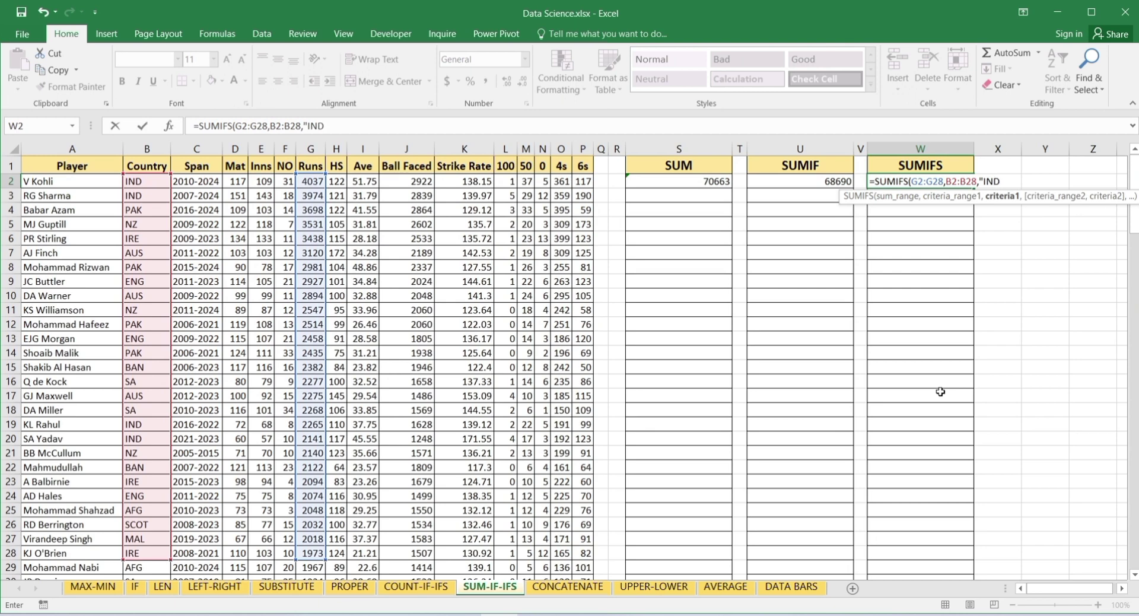
type("\",")
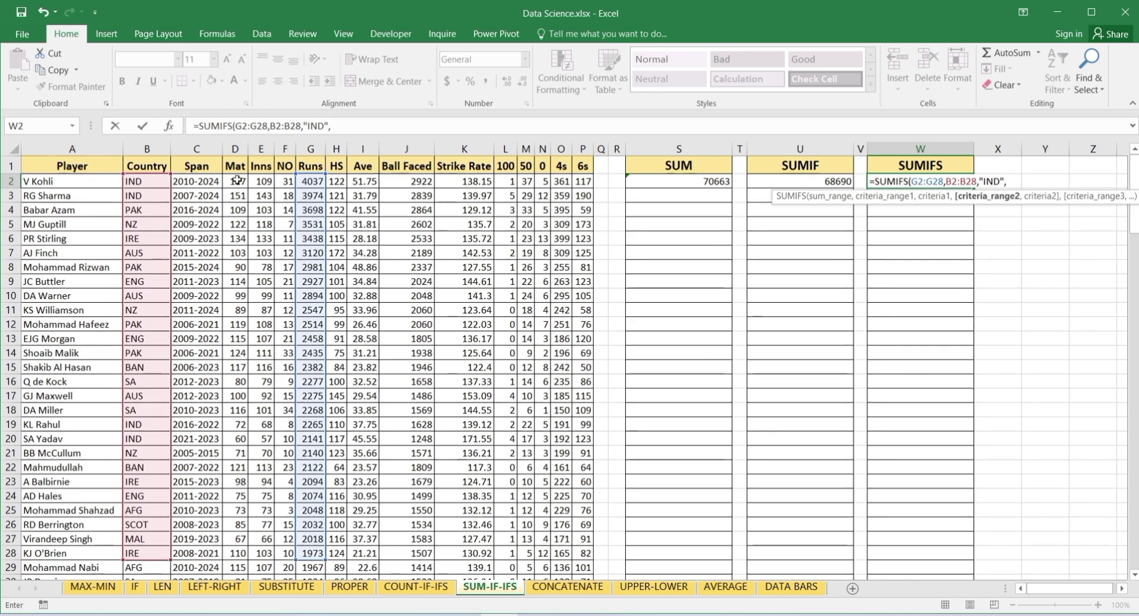
left_click_drag(236, 181, 236, 552)
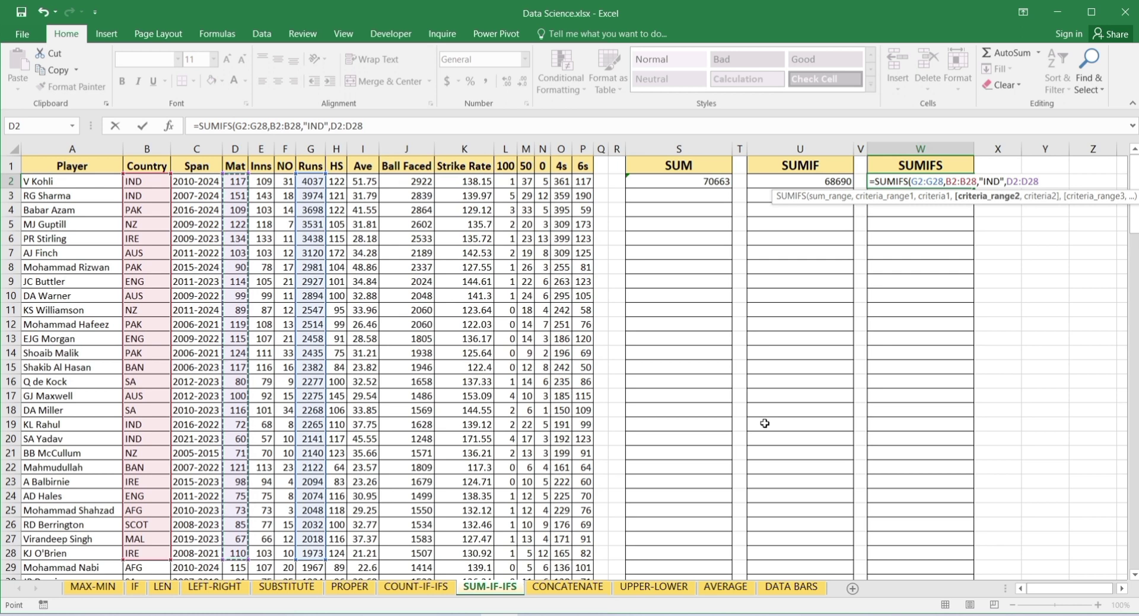
type(",")
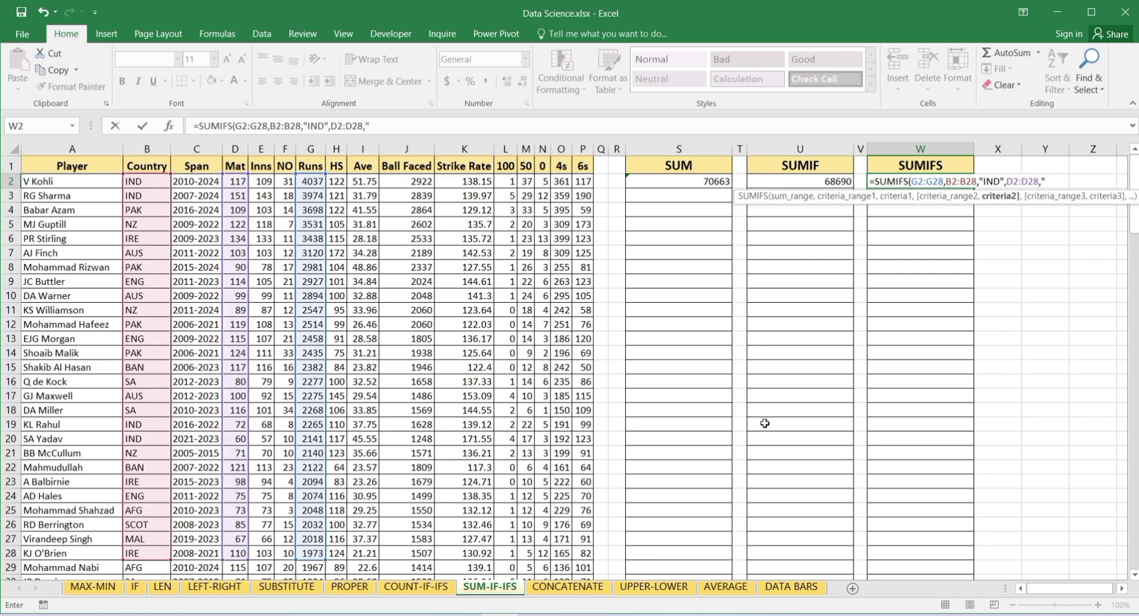
type("\">70\")")
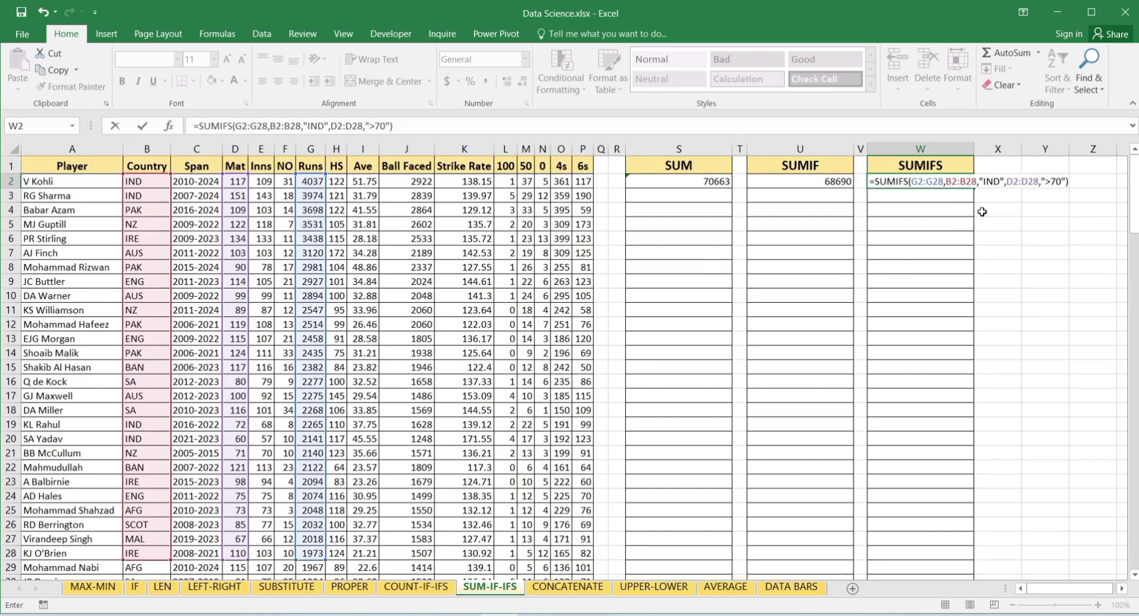
key("Return")
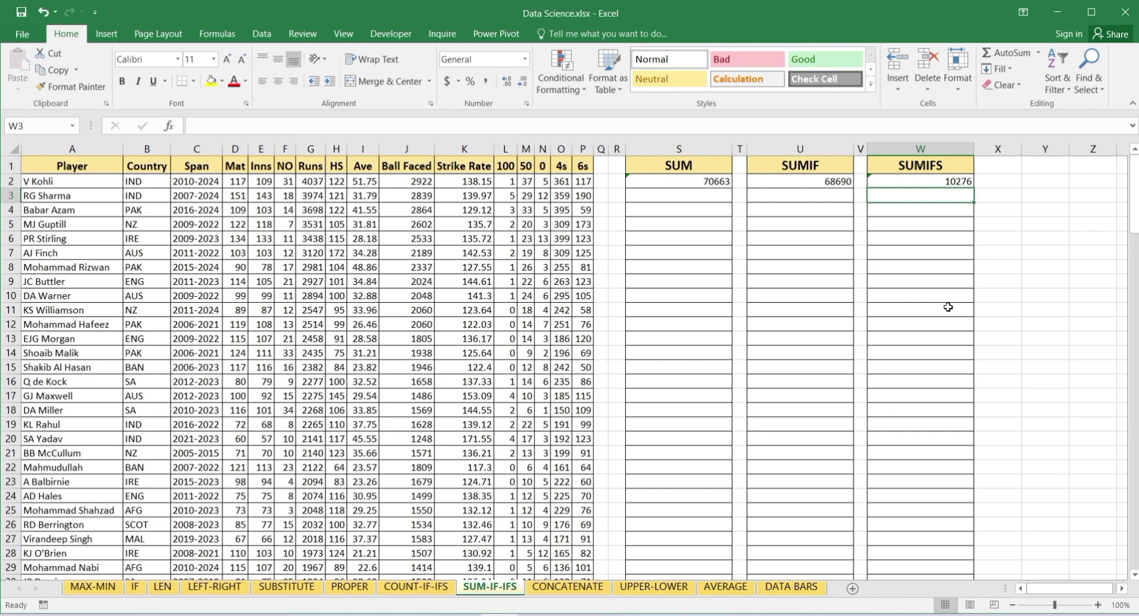
On the CONCATENATE sheet, join the player and country with a hyphen in cell S2 with =CONCATENATE(A2,"-",B2)
key("ctrl+Page_Down")
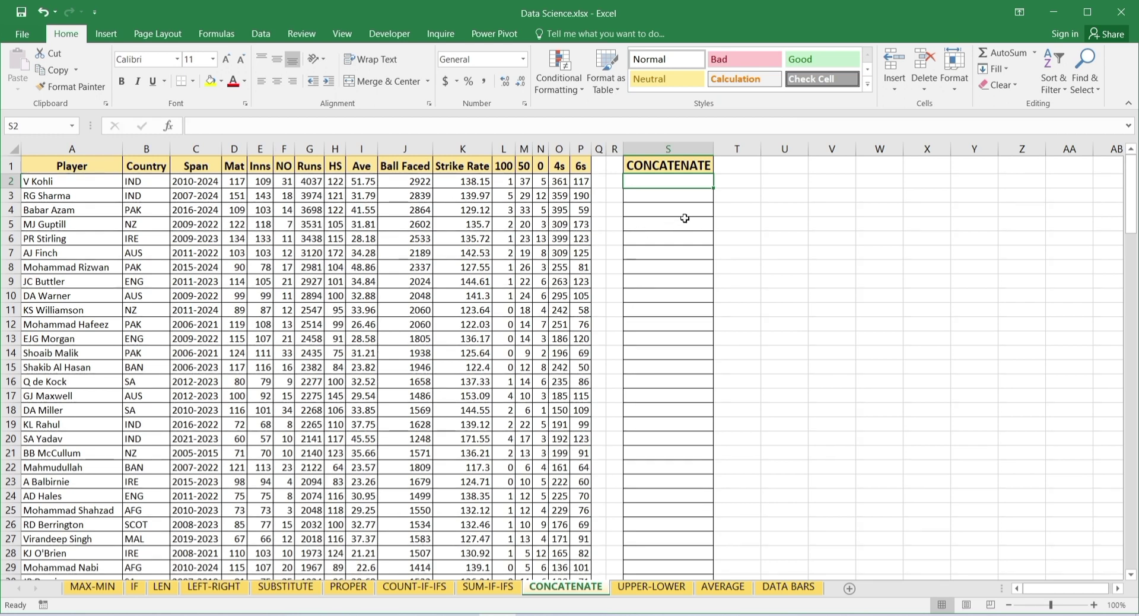
type("=CONCATEN")
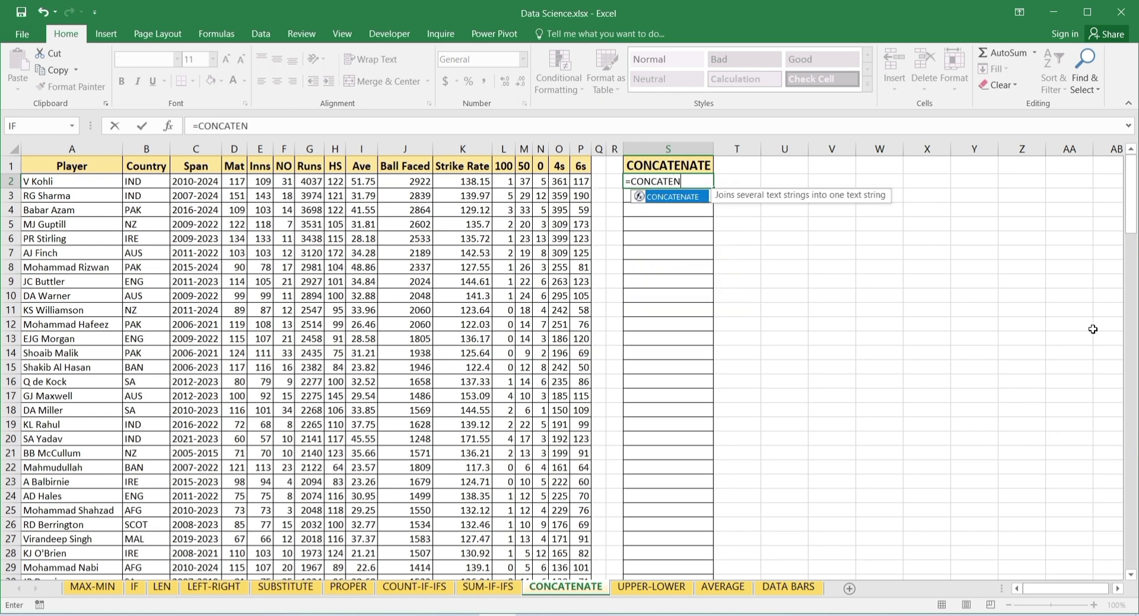
type("ATE(")
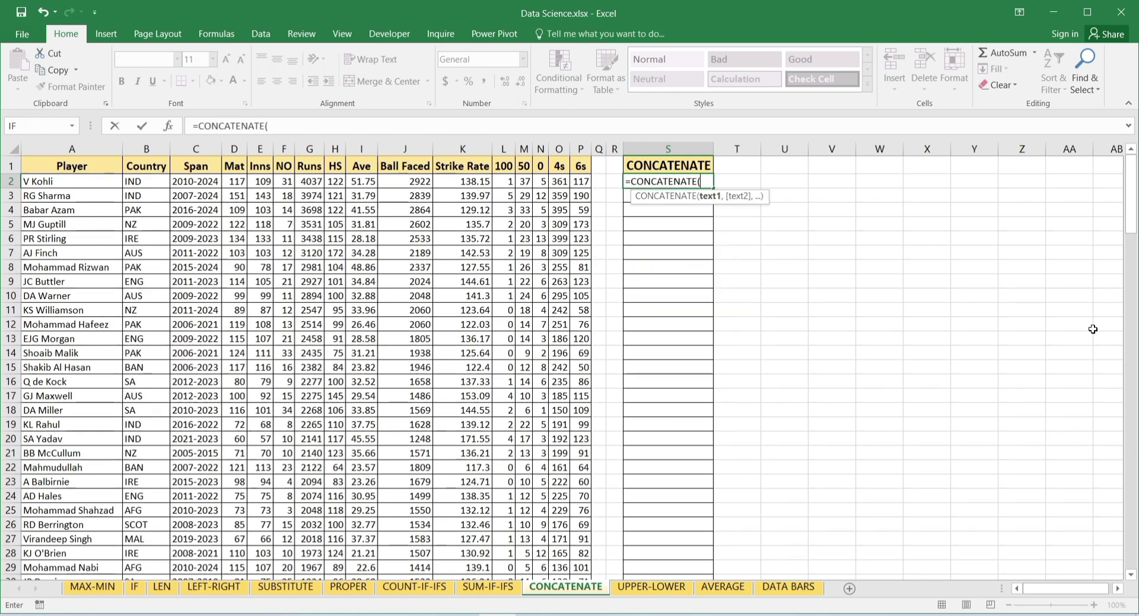
left_click(86, 185)
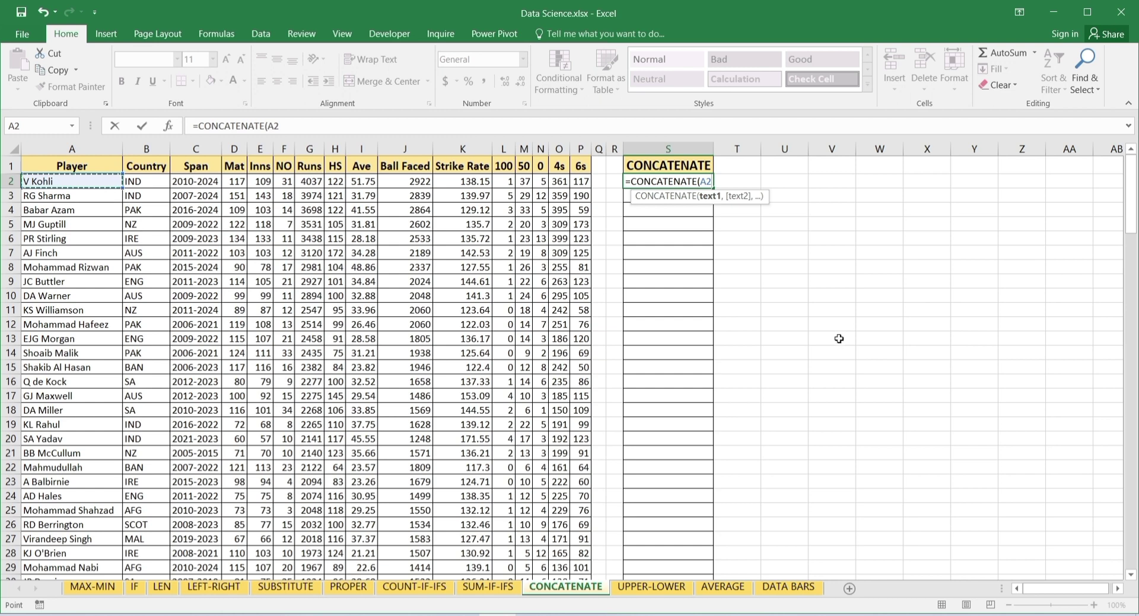
type(",")
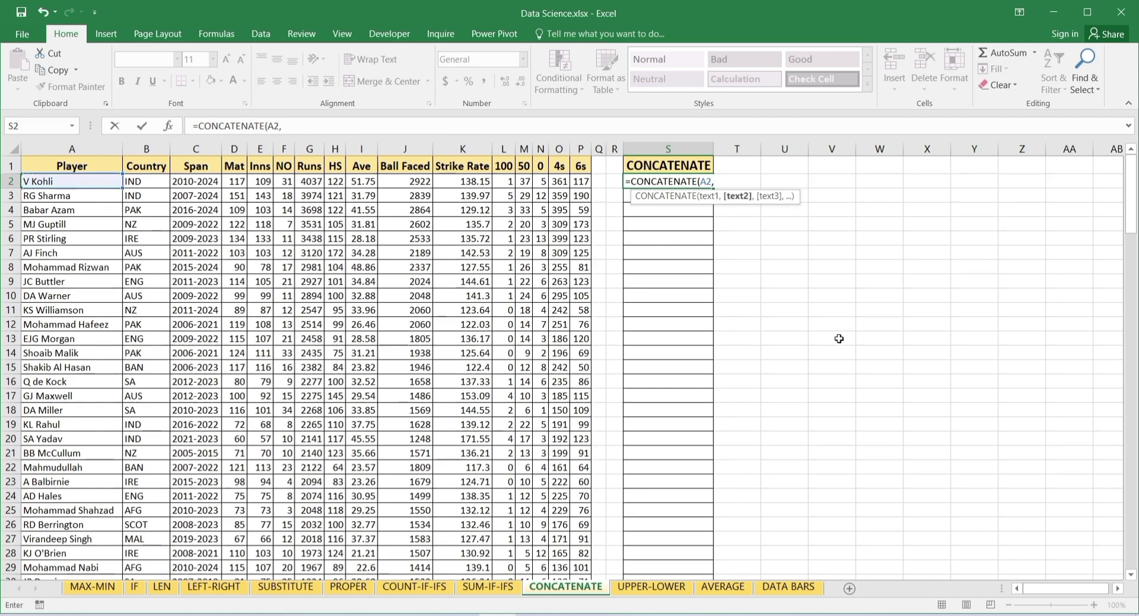
type("\"")
type("-\",")
left_click(145, 182)
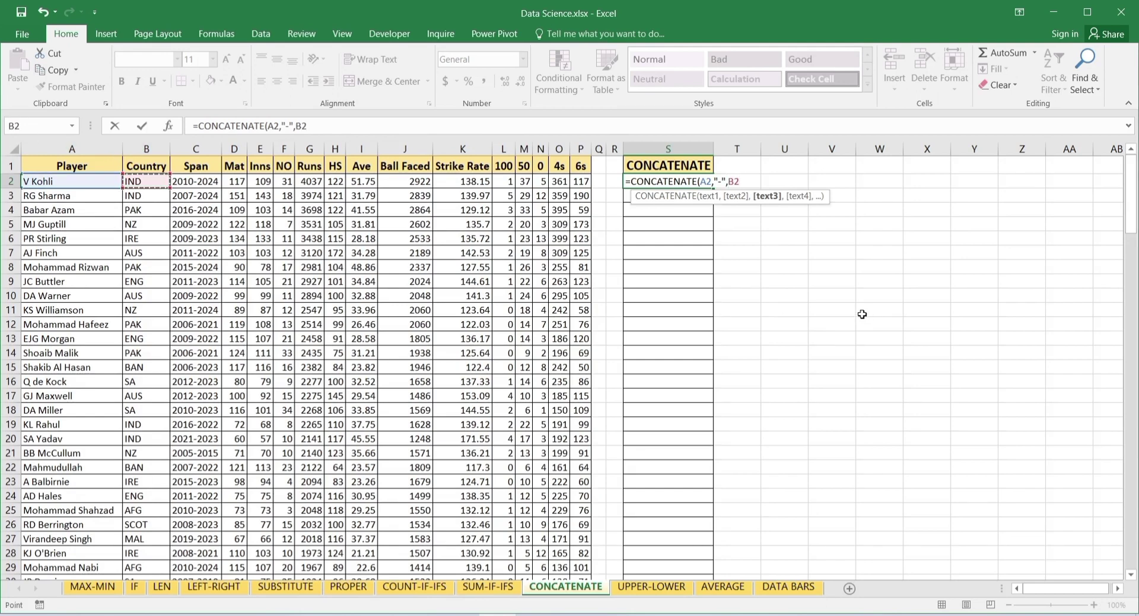
type(")")
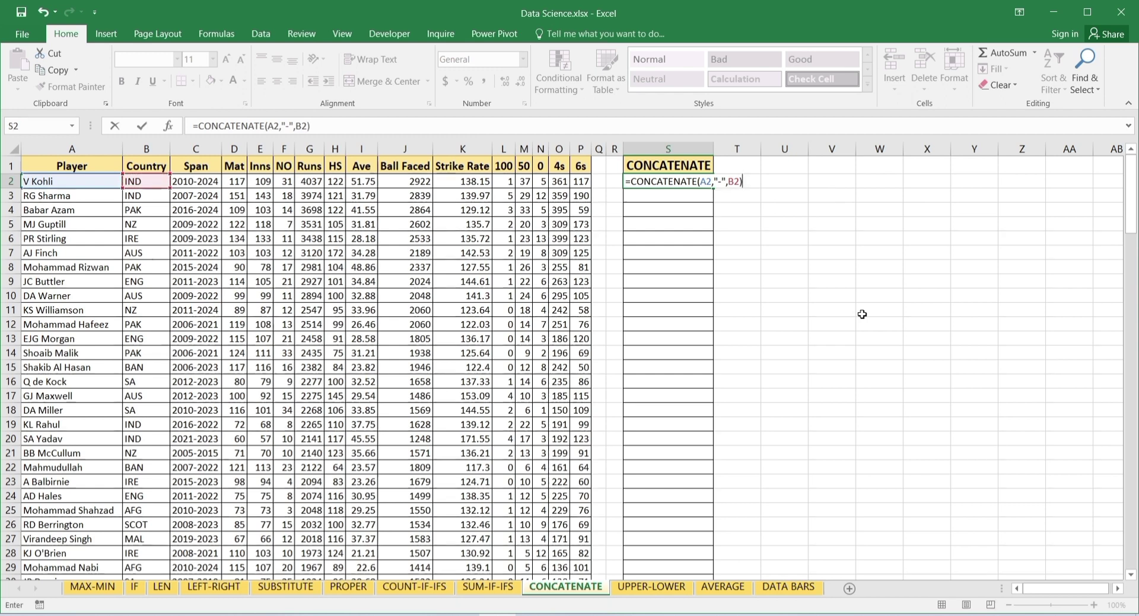
key("Return")
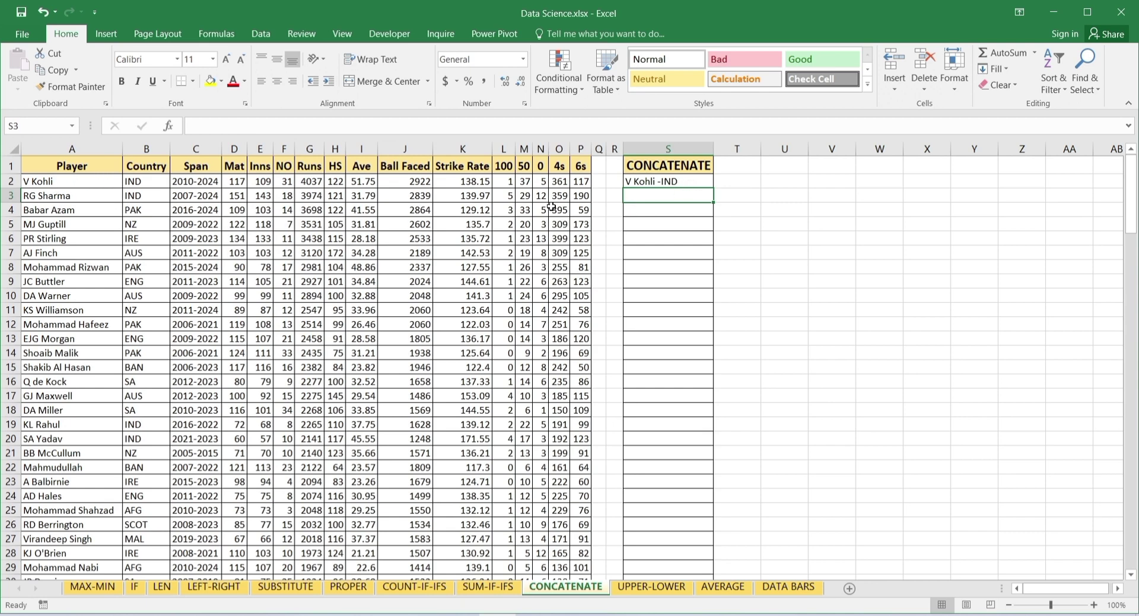
Copy the CONCATENATE formula from S2 down to row 151 and autofit the width of column S
left_click(695, 183)
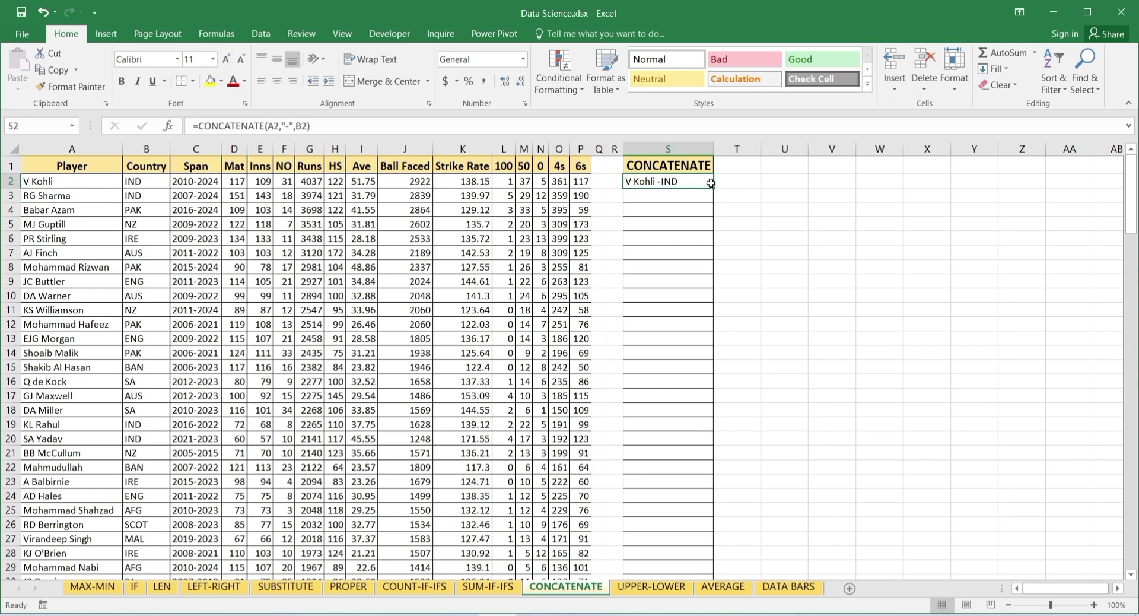
left_click_drag(711, 184, 706, 555)
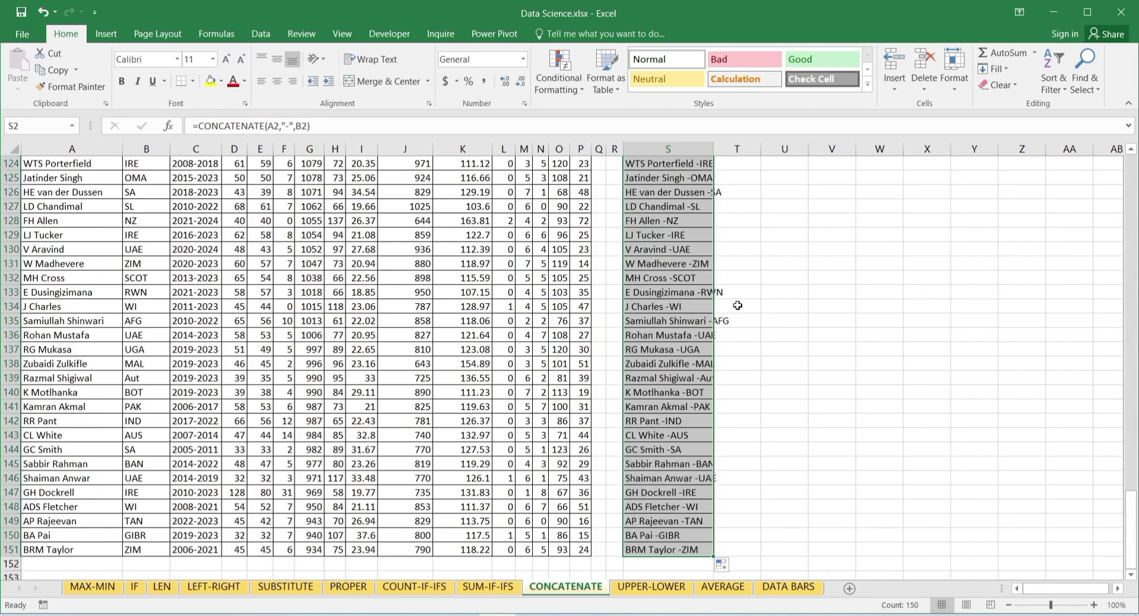
scroll(805, 306, "up", 13)
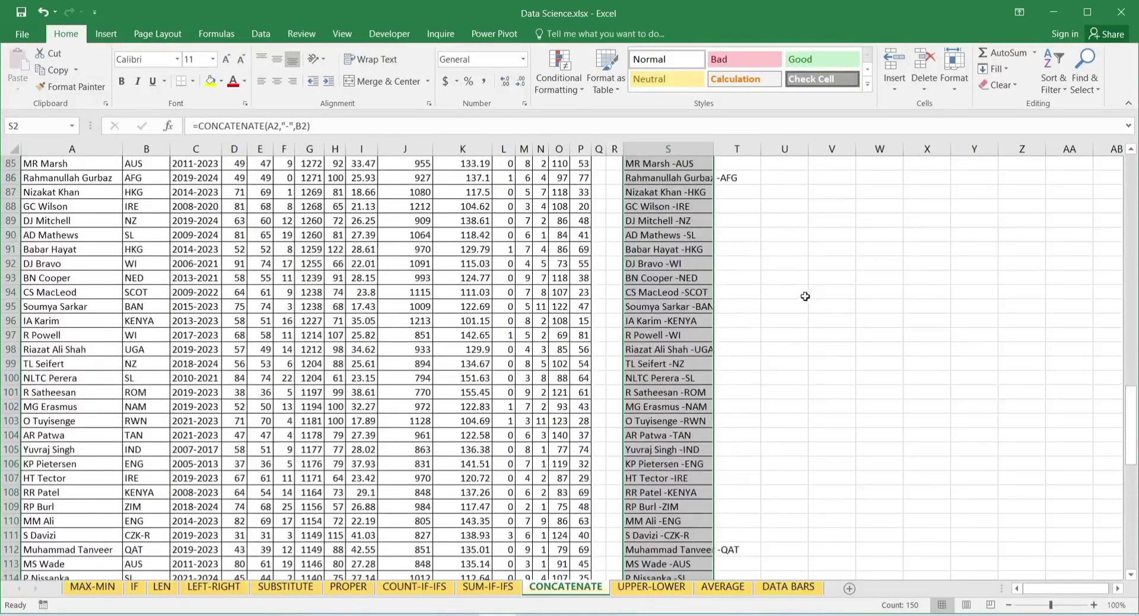
scroll(805, 296, "up", 20)
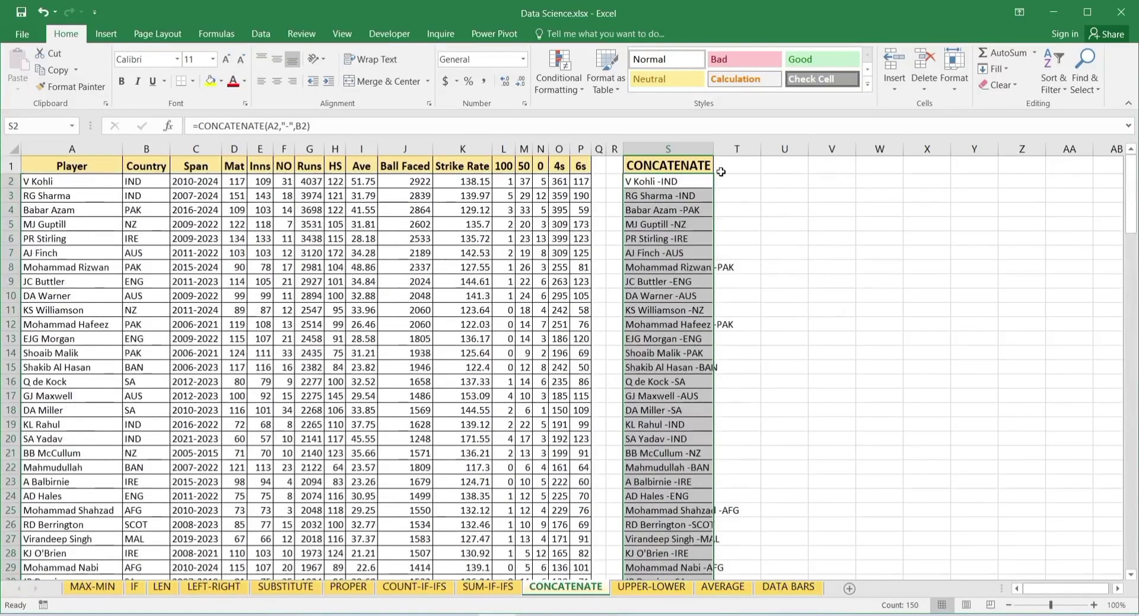
double_click(713, 147)
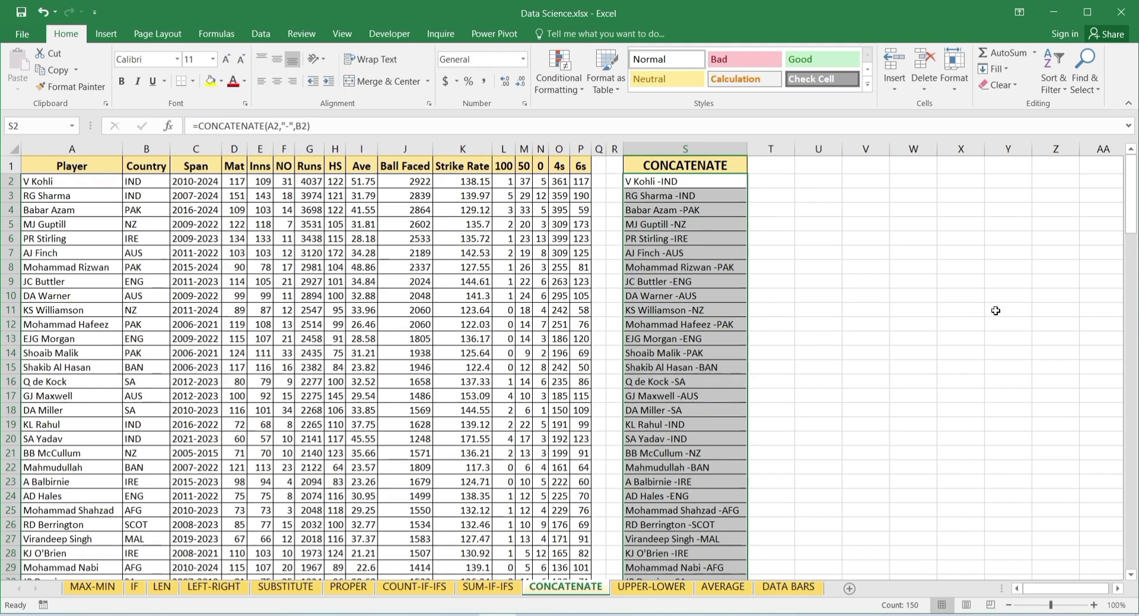
left_click(891, 311)
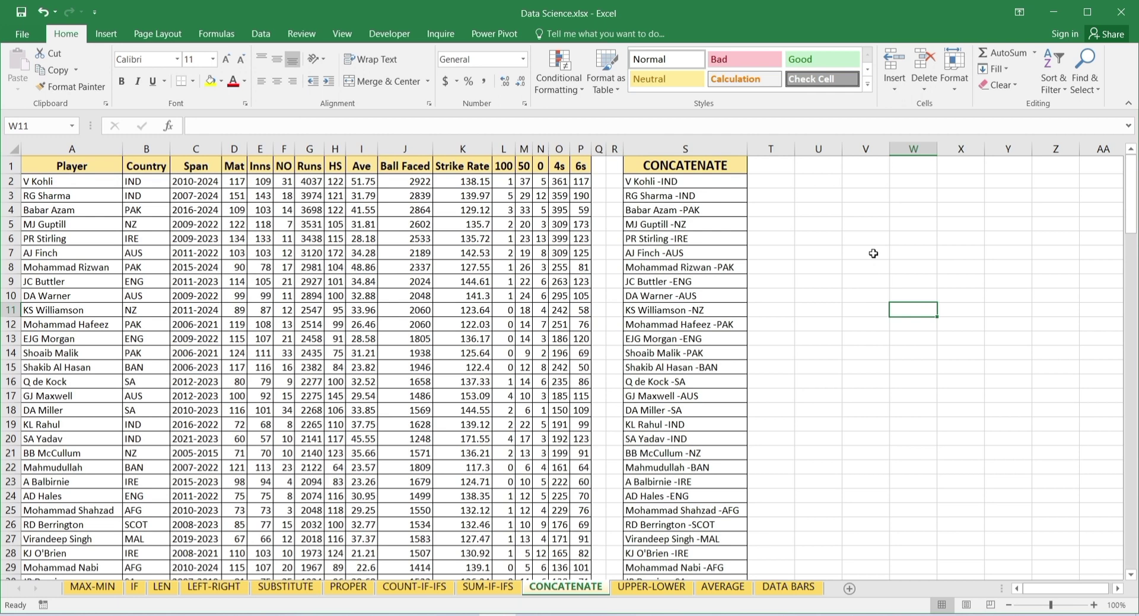
On the UPPER-LOWER sheet, convert the first player's name to uppercase in cell S2 with =UPPER(A2)
key("ctrl+Page_Down")
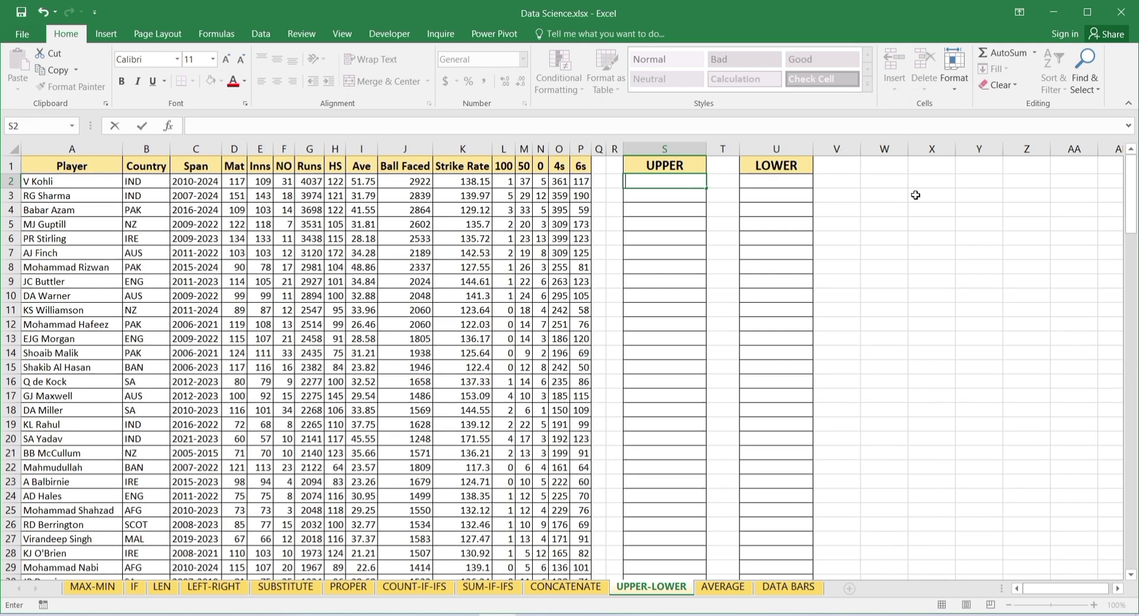
type("=")
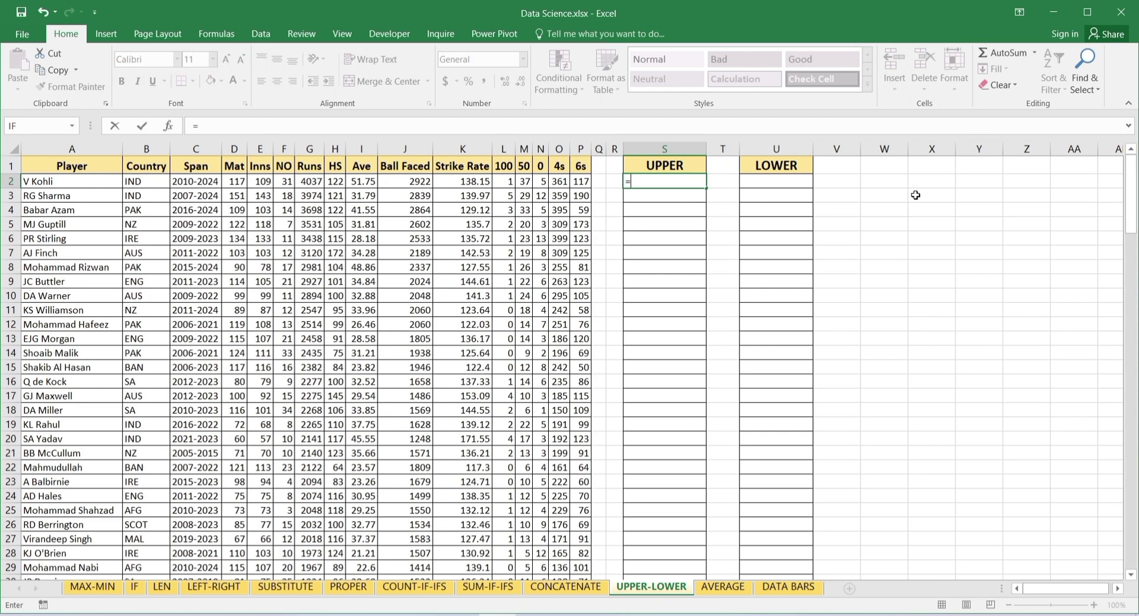
type("UPP")
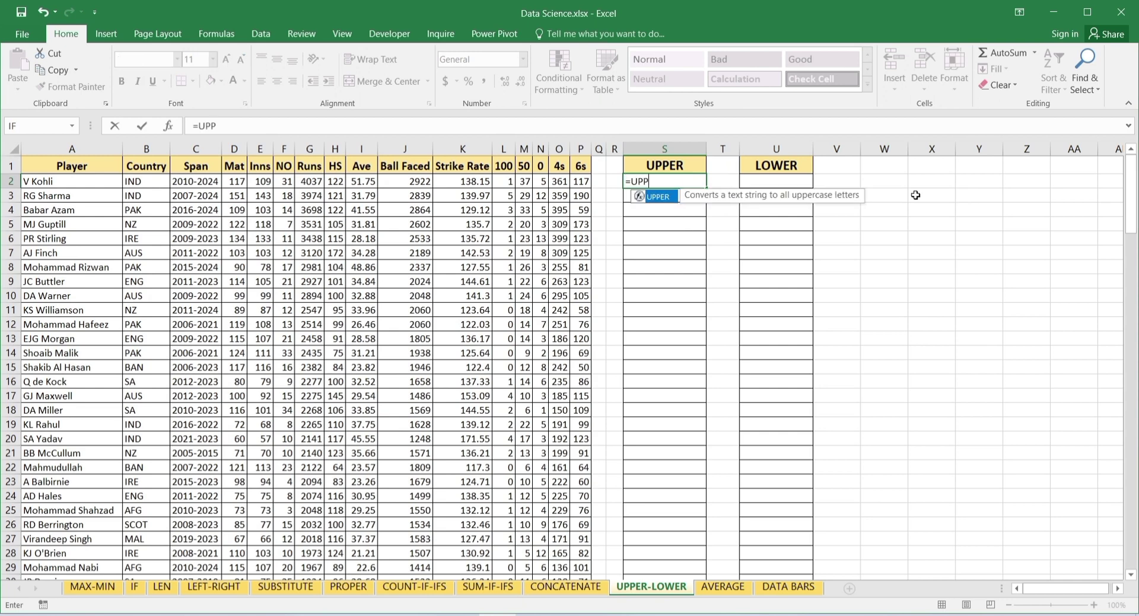
type("ER(")
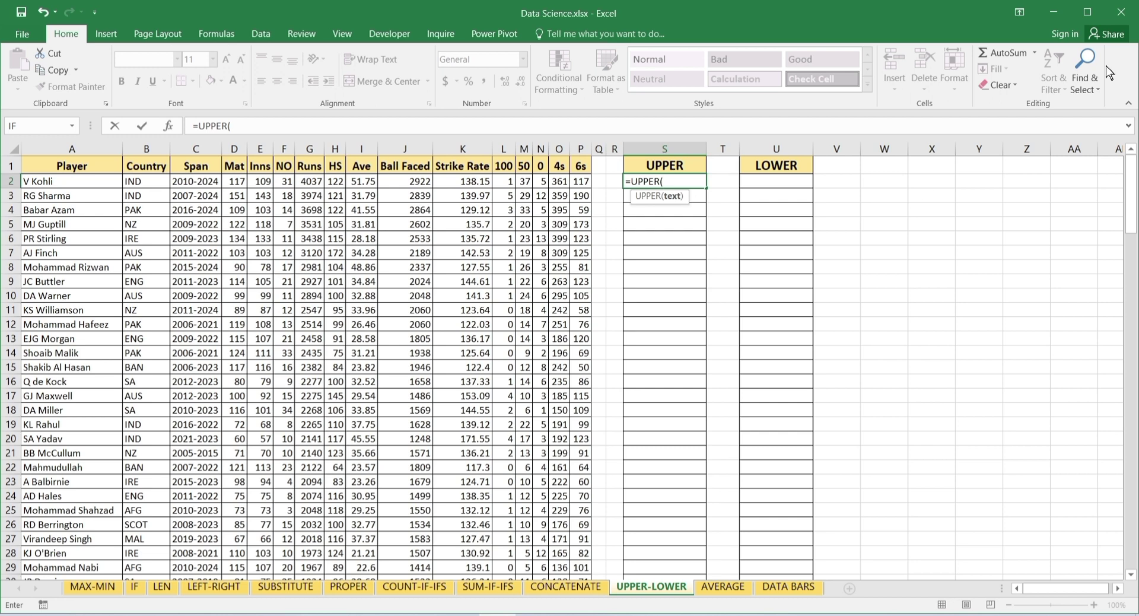
left_click(66, 183)
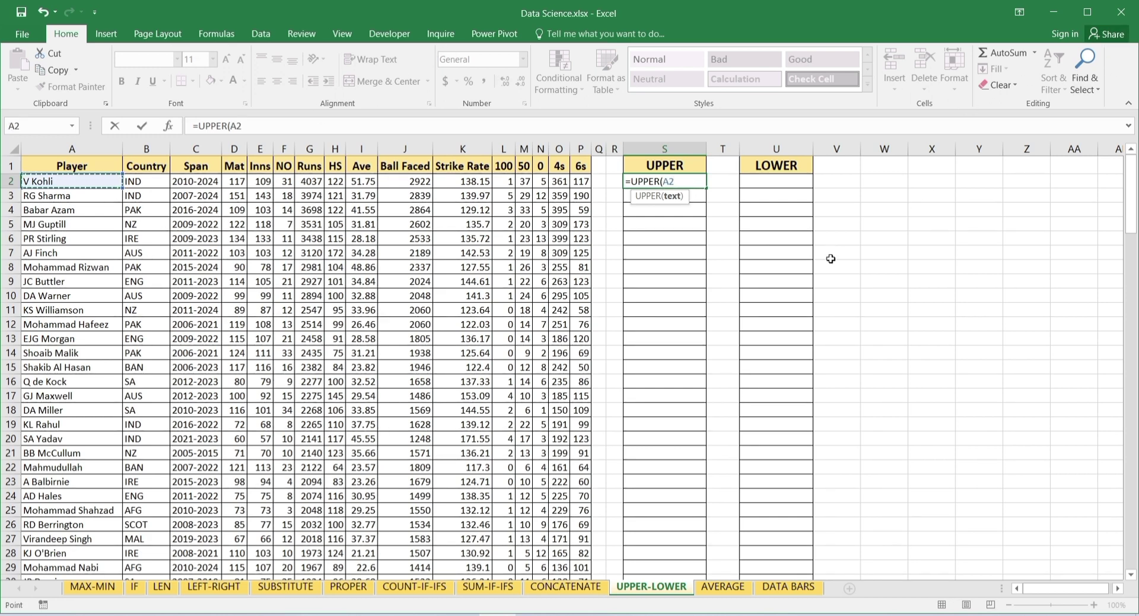
type(")")
key("Return")
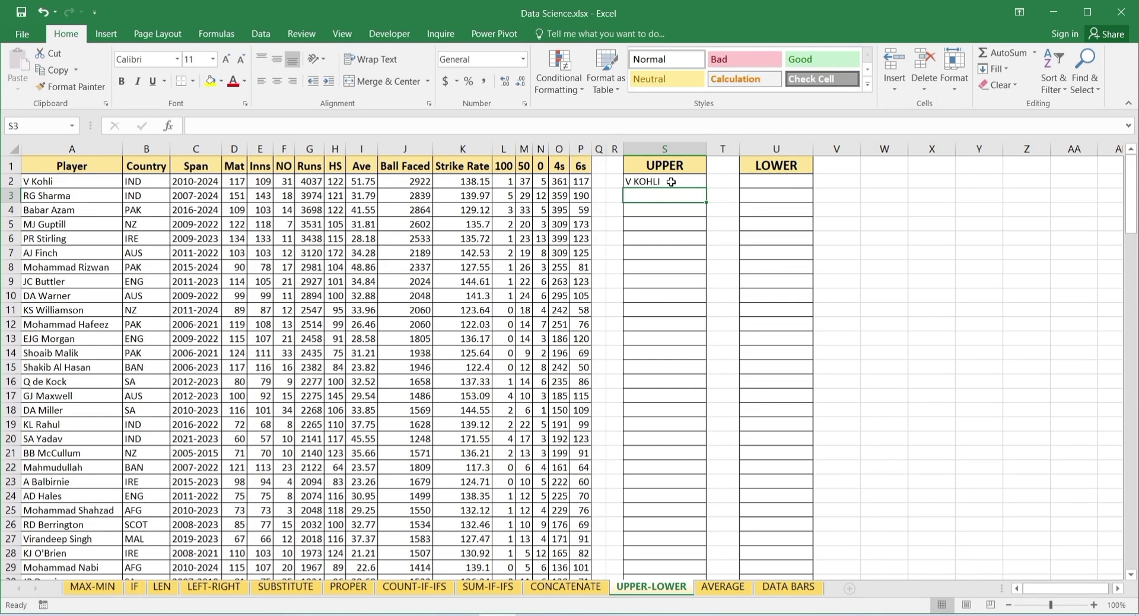
Convert the first player's name to lowercase in cell U2 with =LOWER(A2)
left_click(768, 184)
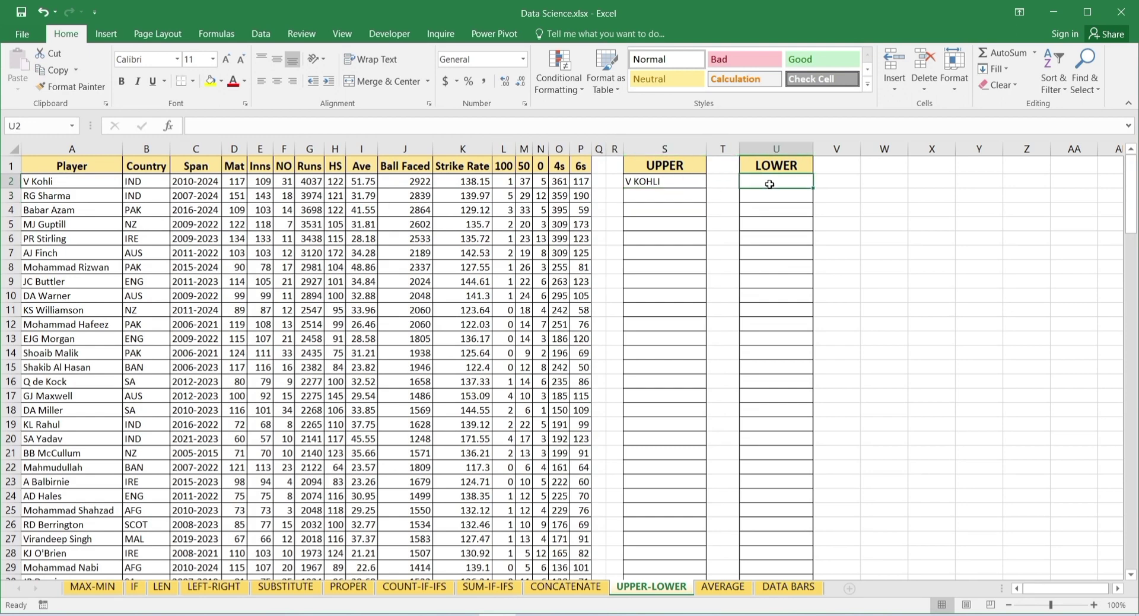
type("=LOWER")
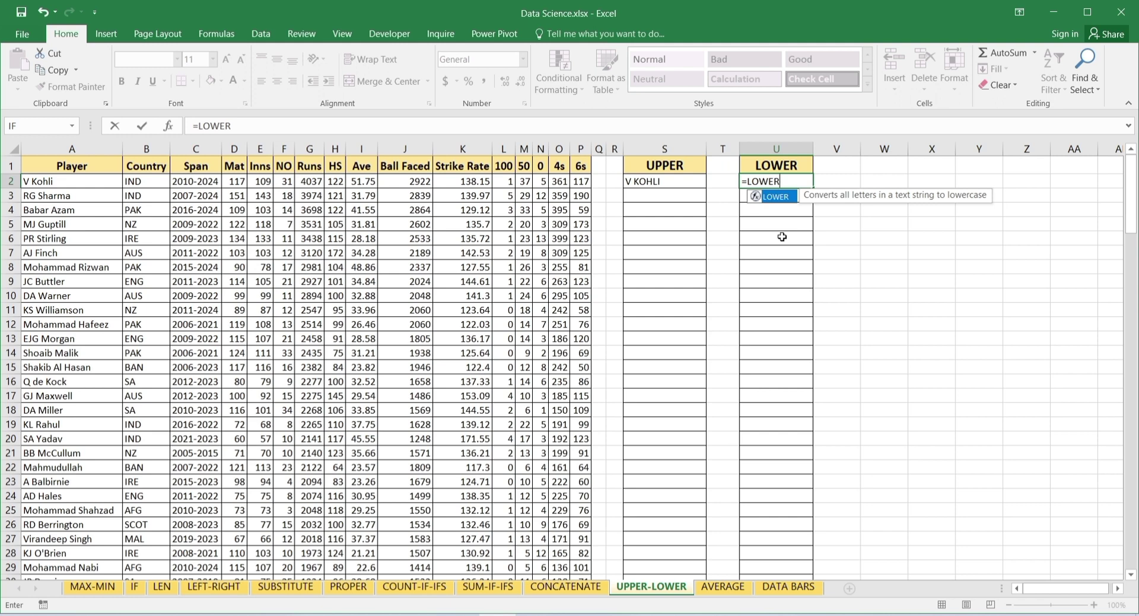
type("(")
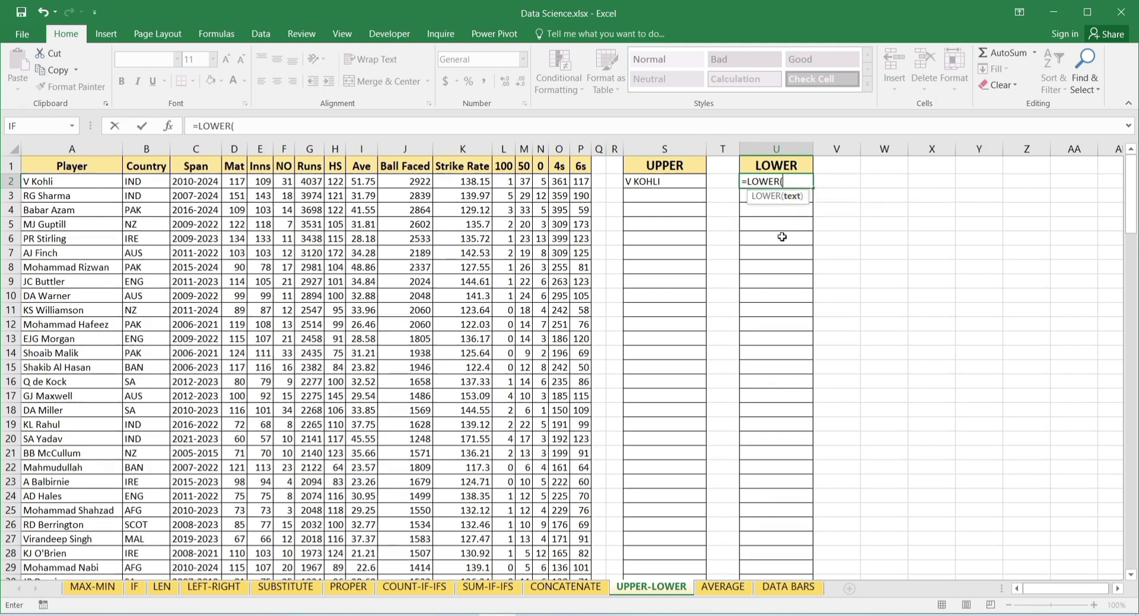
left_click(57, 183)
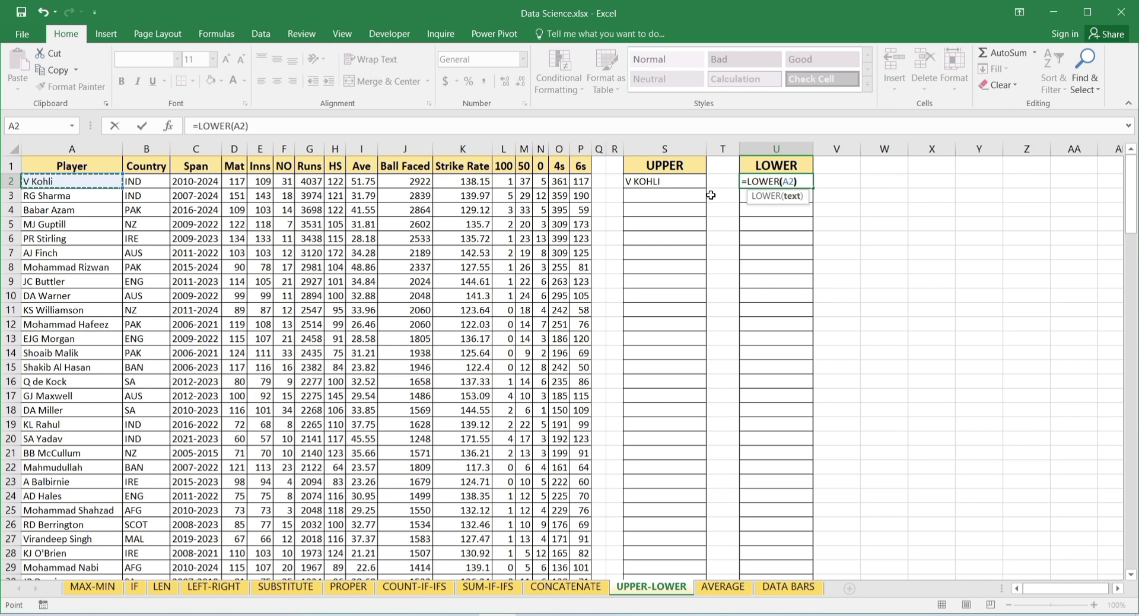
type(")")
key("Return")
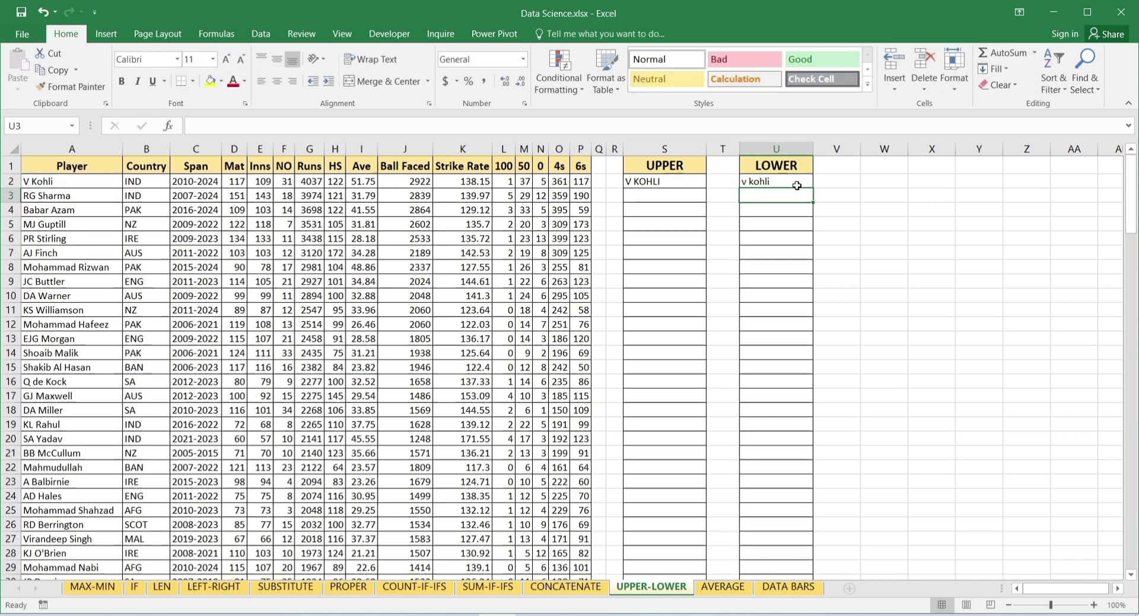
Copy the UPPER formula from S2 down to row 151
left_click(687, 187)
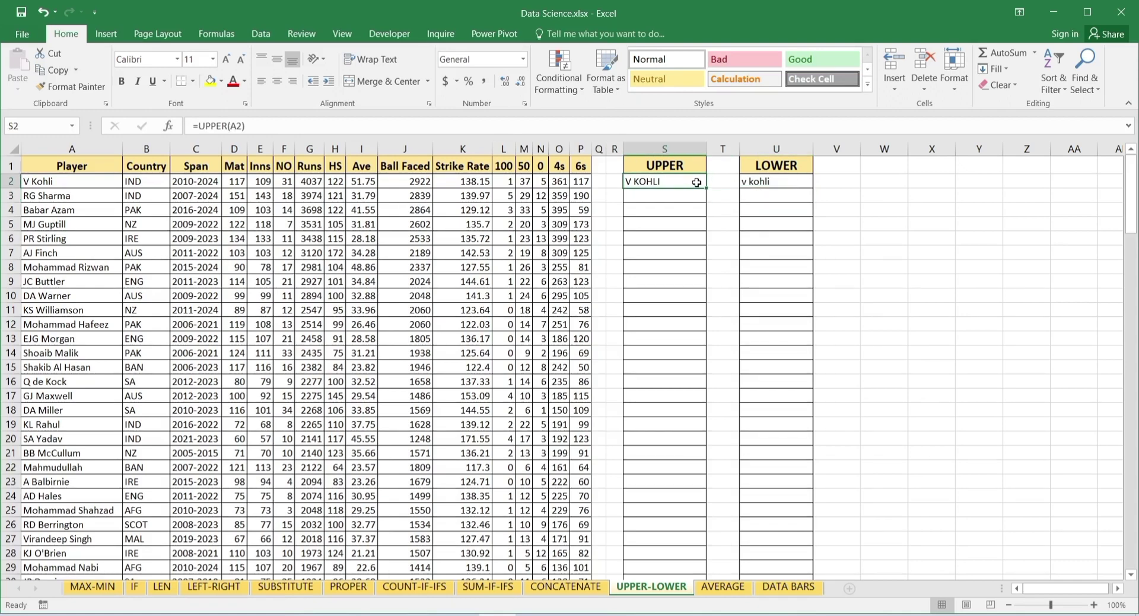
left_click_drag(708, 188, 655, 543)
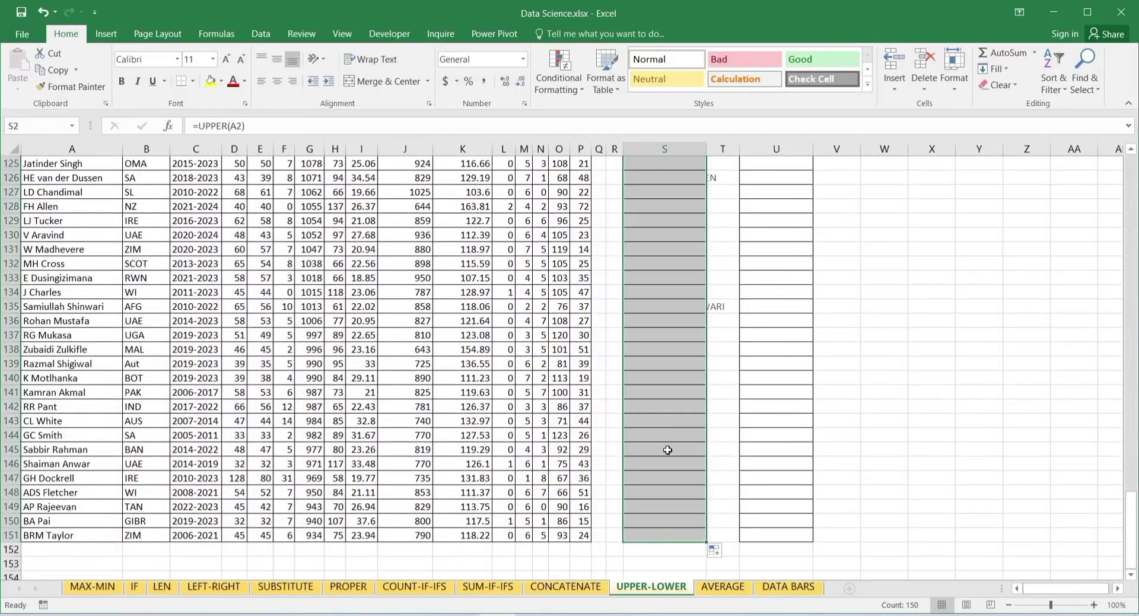
scroll(666, 451, "up", 14)
scroll(739, 305, "up", 20)
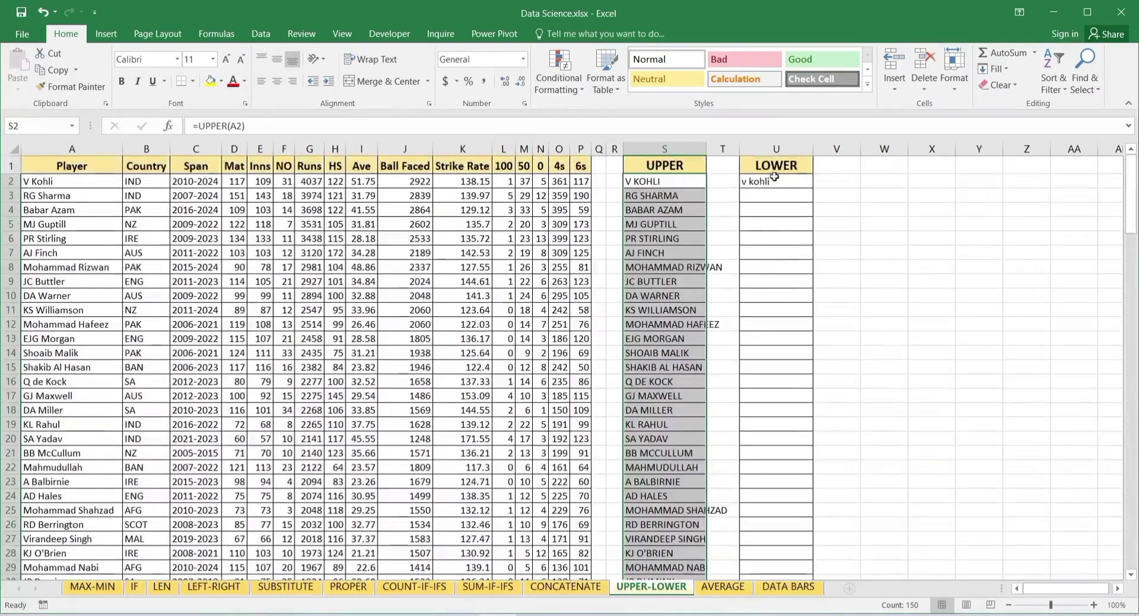
Copy the LOWER formula from U2 down to row 151
left_click(774, 176)
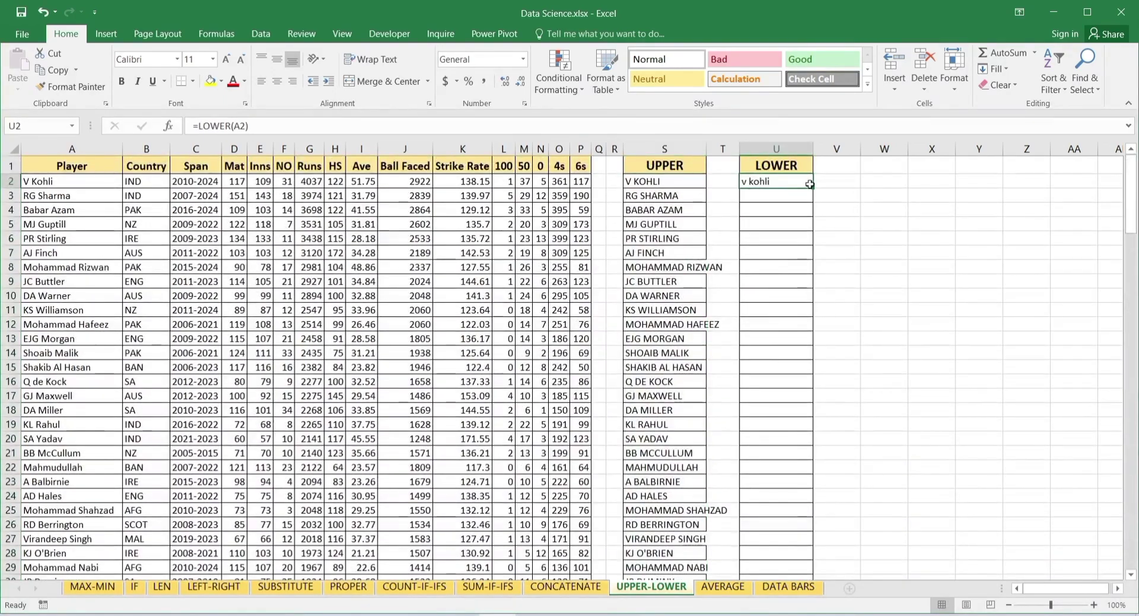
left_click_drag(812, 188, 801, 558)
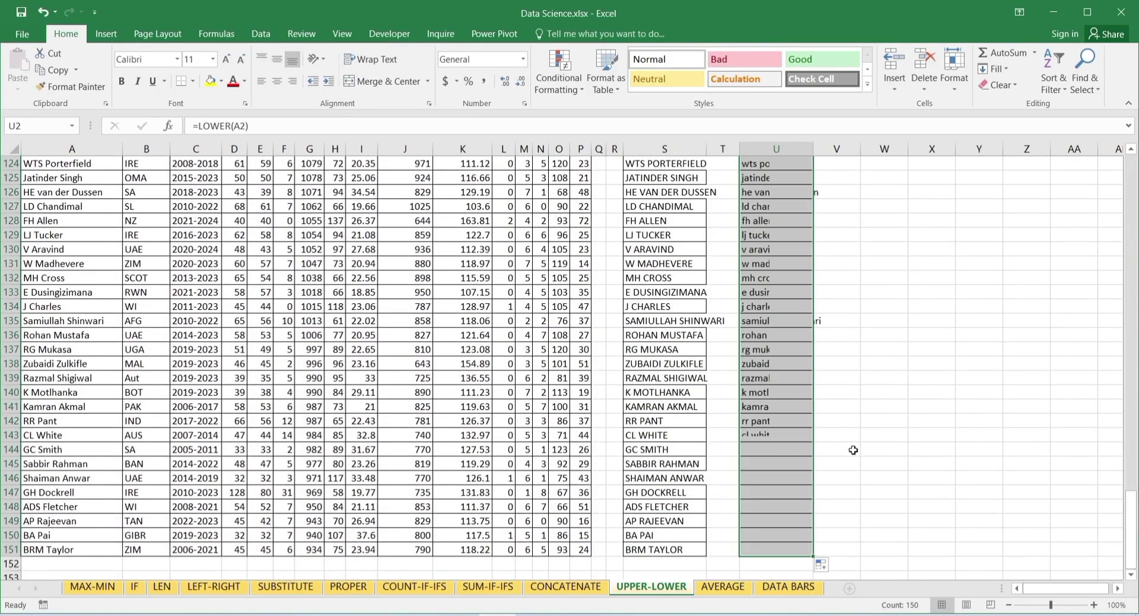
scroll(862, 372, "up", 20)
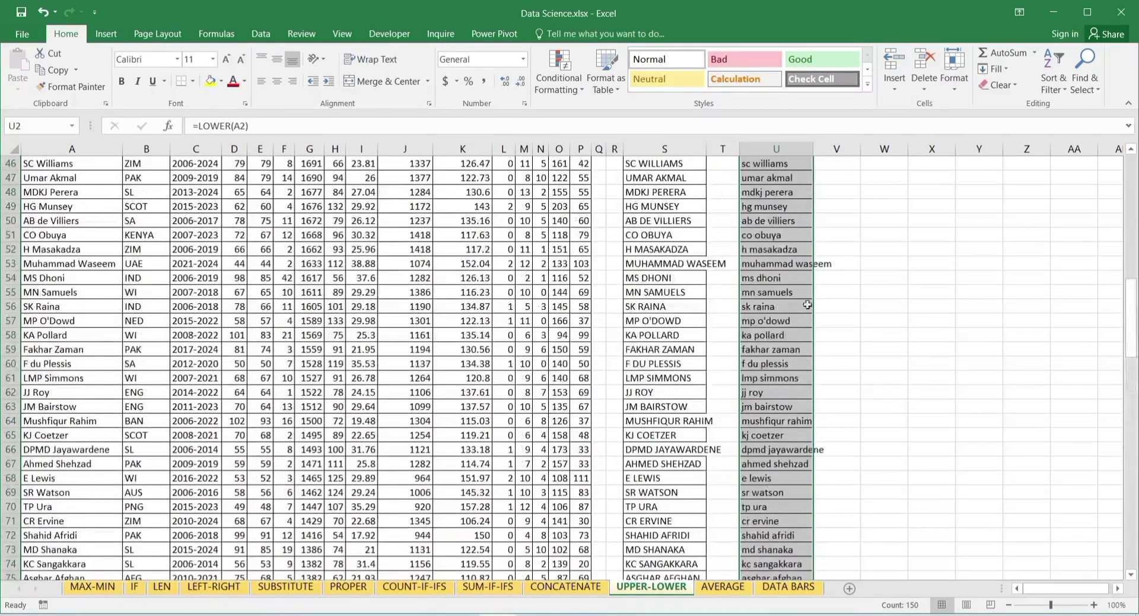
scroll(833, 295, "up", 15)
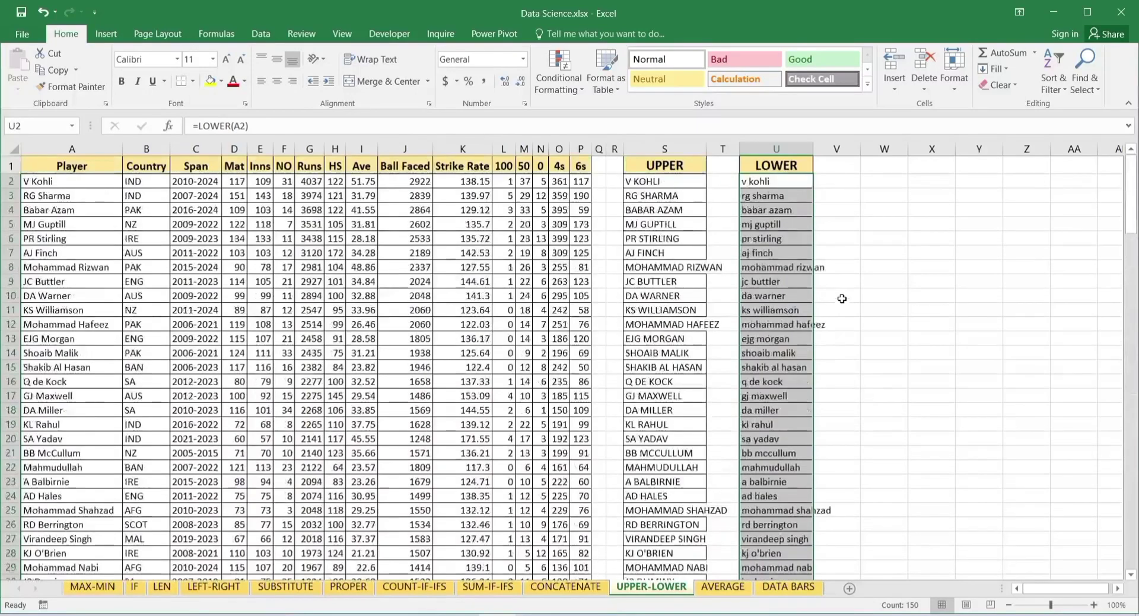
left_click(918, 220)
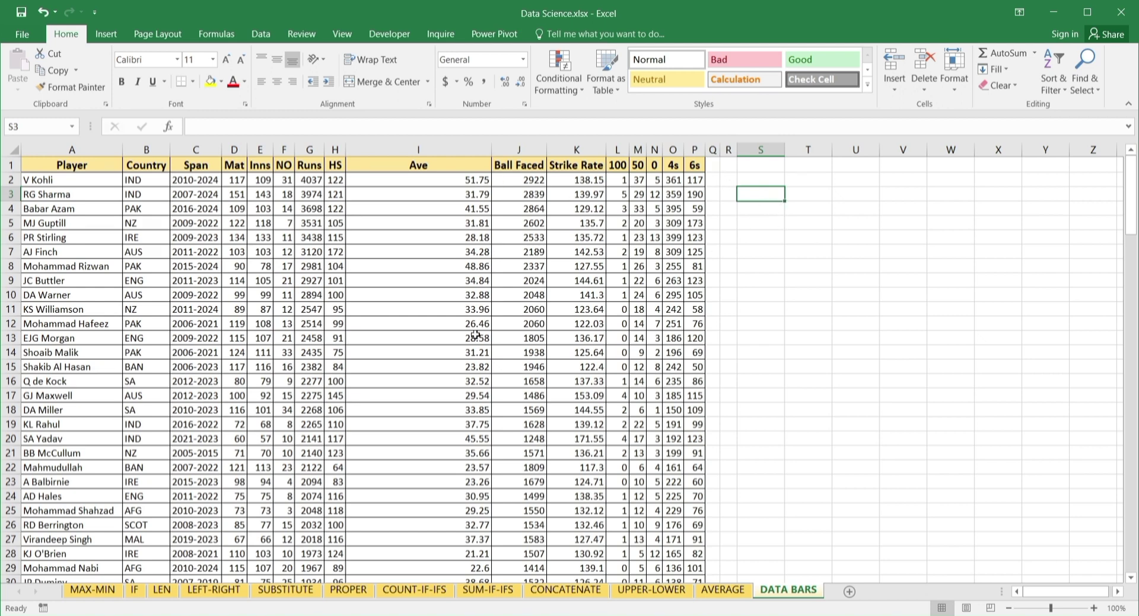
On the DATA BARS sheet, apply red gradient-fill data bars to the Ave values in I2:I151
left_click(454, 181)
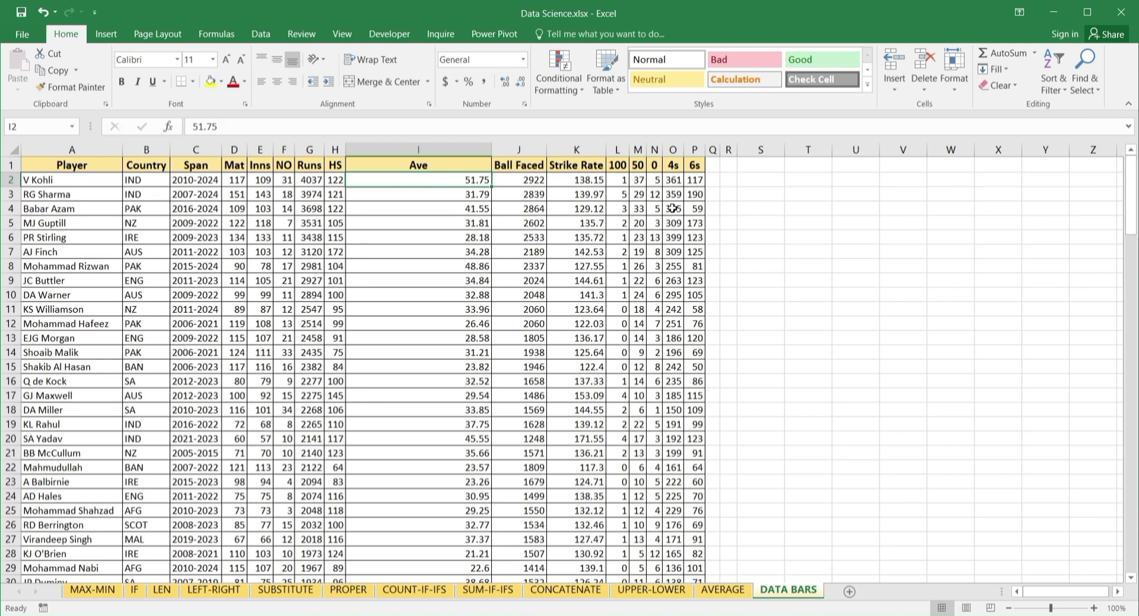
key("ctrl+shift+Down")
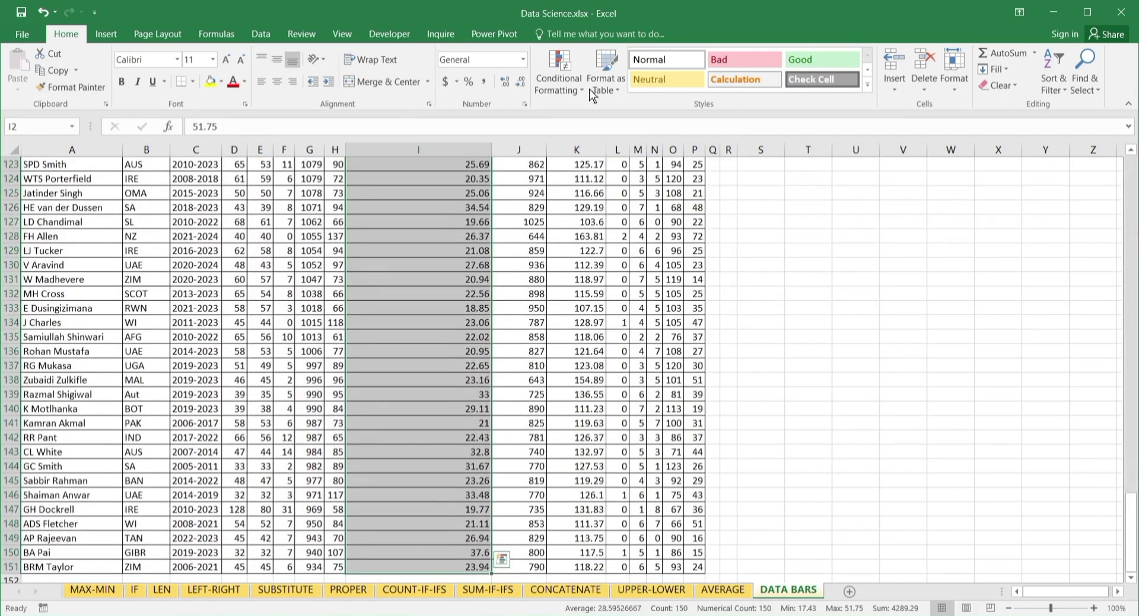
left_click(579, 90)
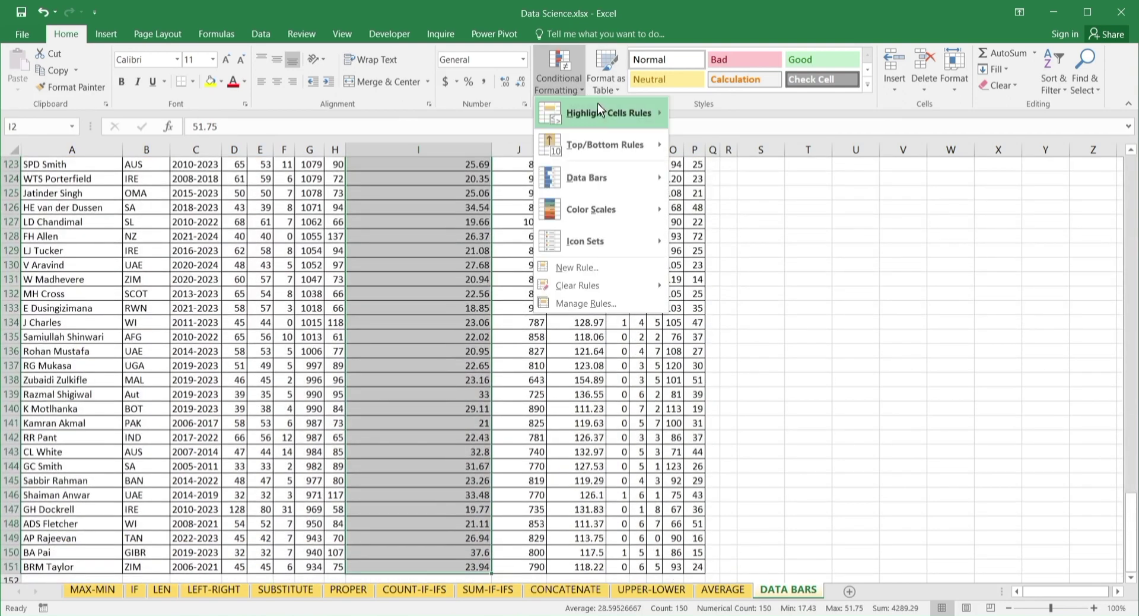
mouse_move(652, 179)
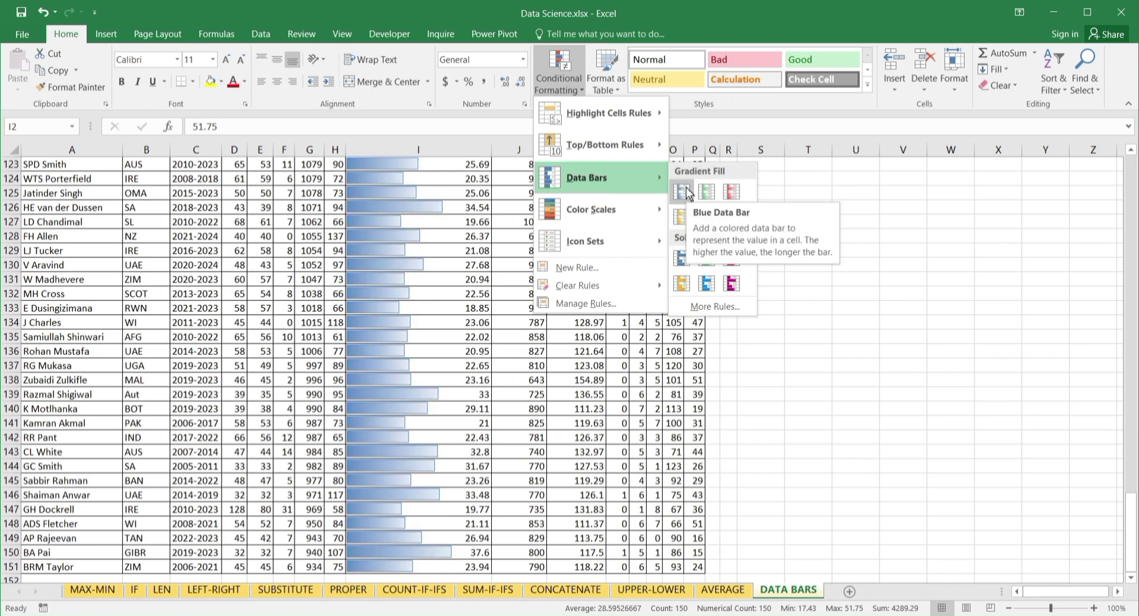
left_click(733, 191)
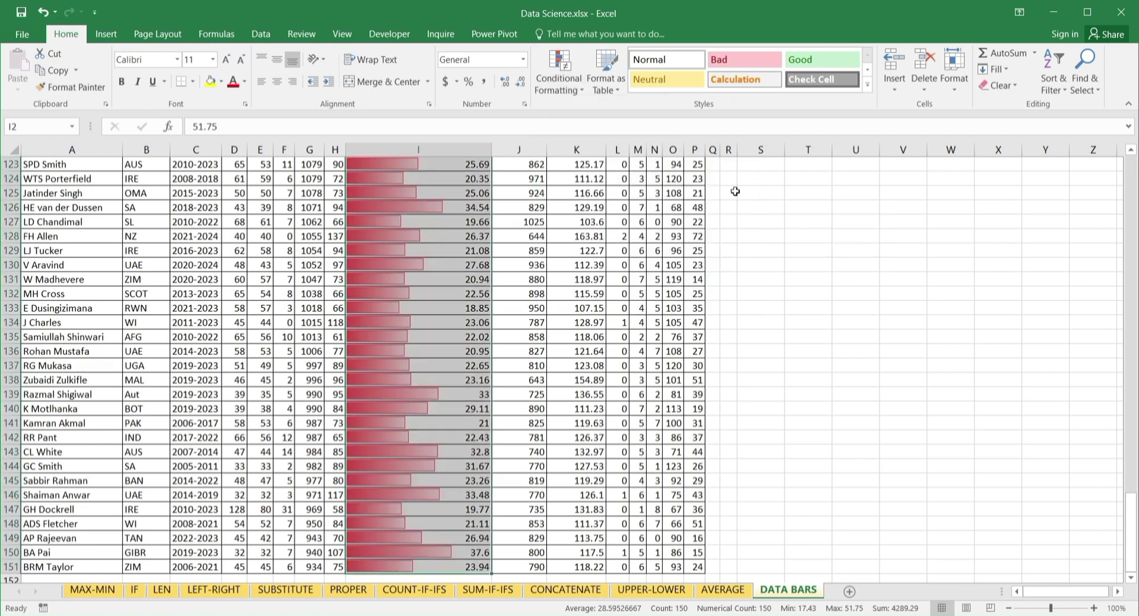
scroll(778, 362, "up", 20)
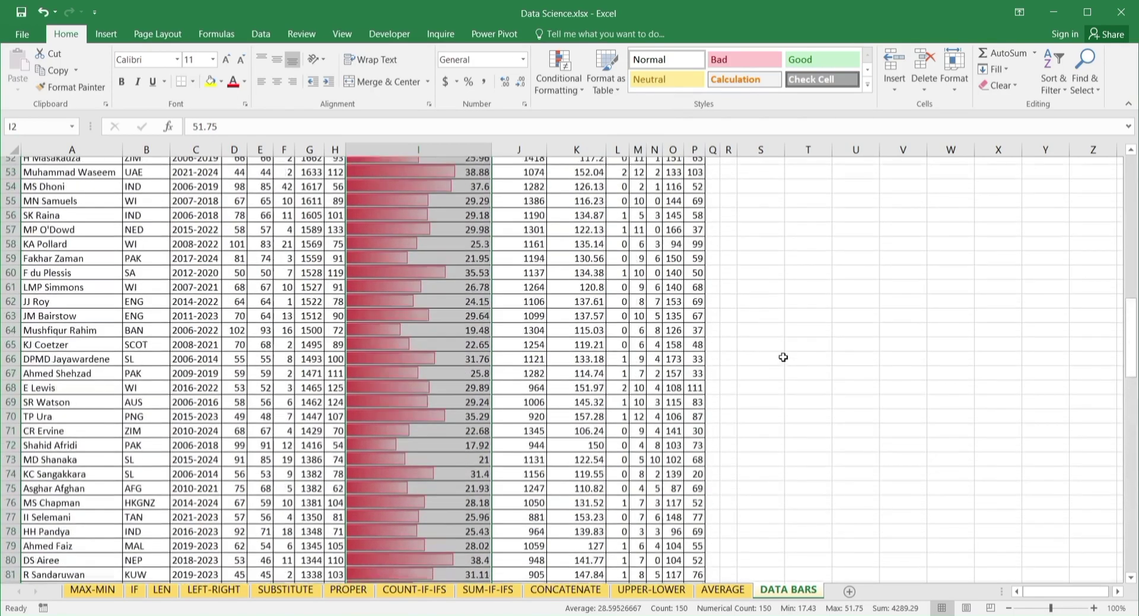
scroll(782, 356, "up", 9)
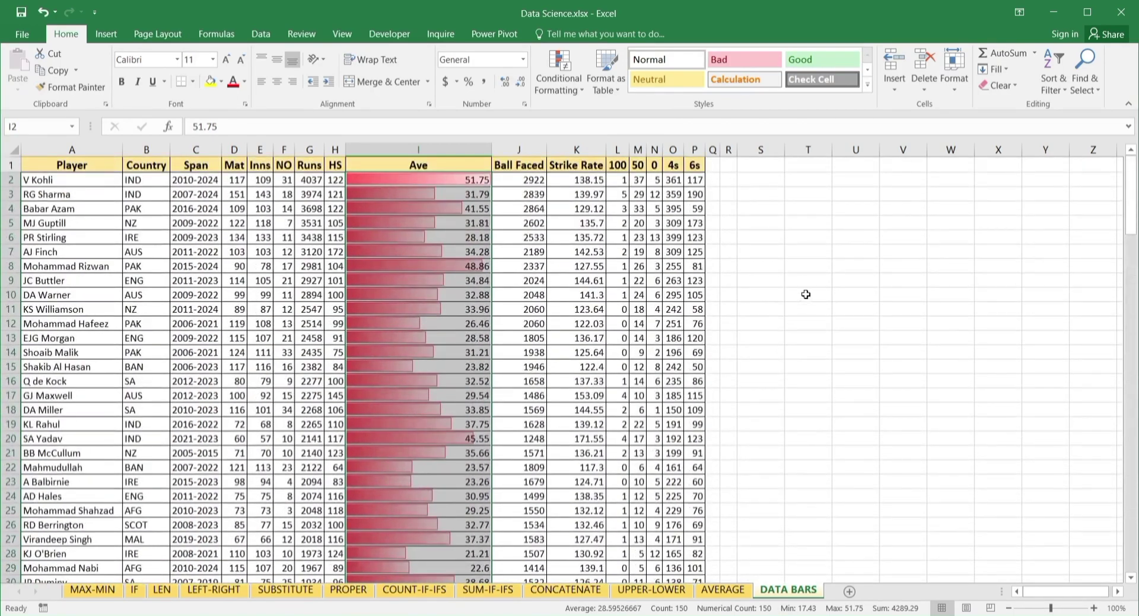
left_click(808, 270)
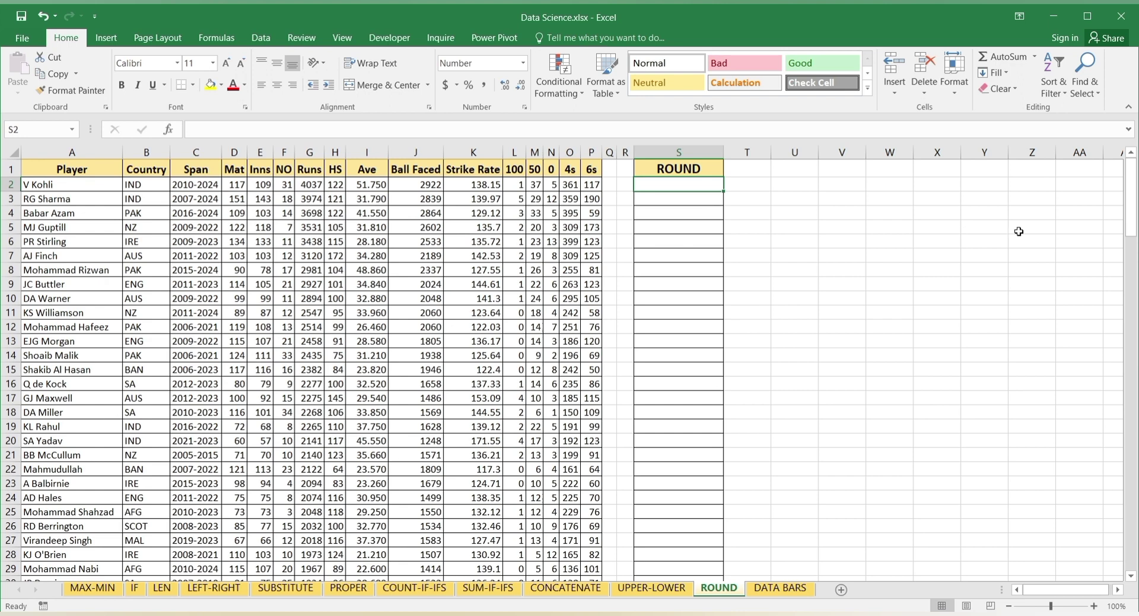
On the ROUND sheet, round the first player's average to two decimals in cell S2 with =ROUND(I2,2)
type("=")
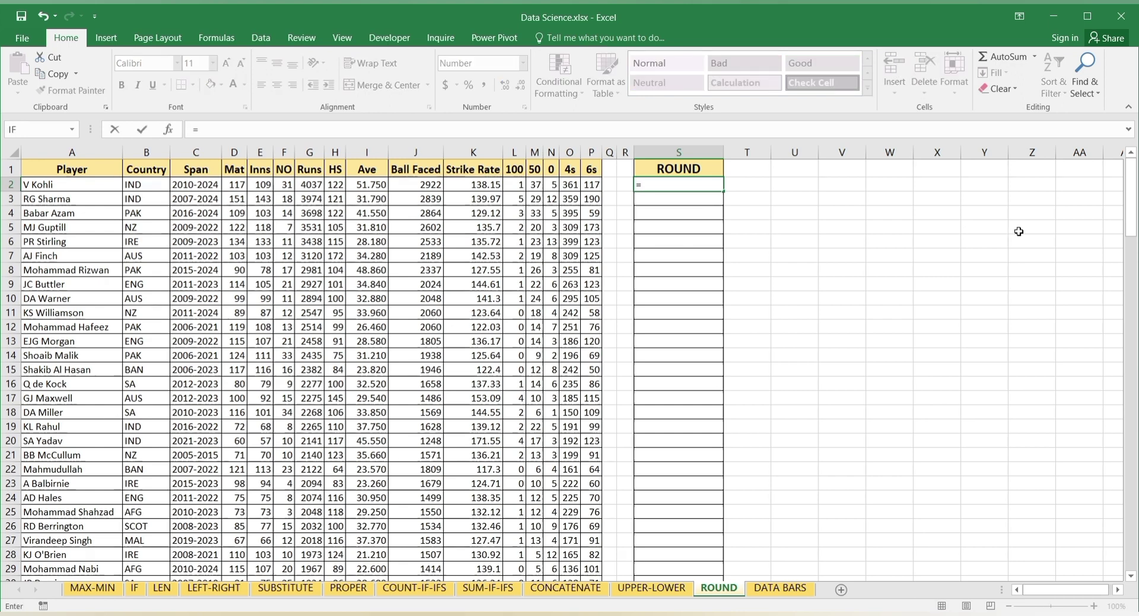
type("ROUND")
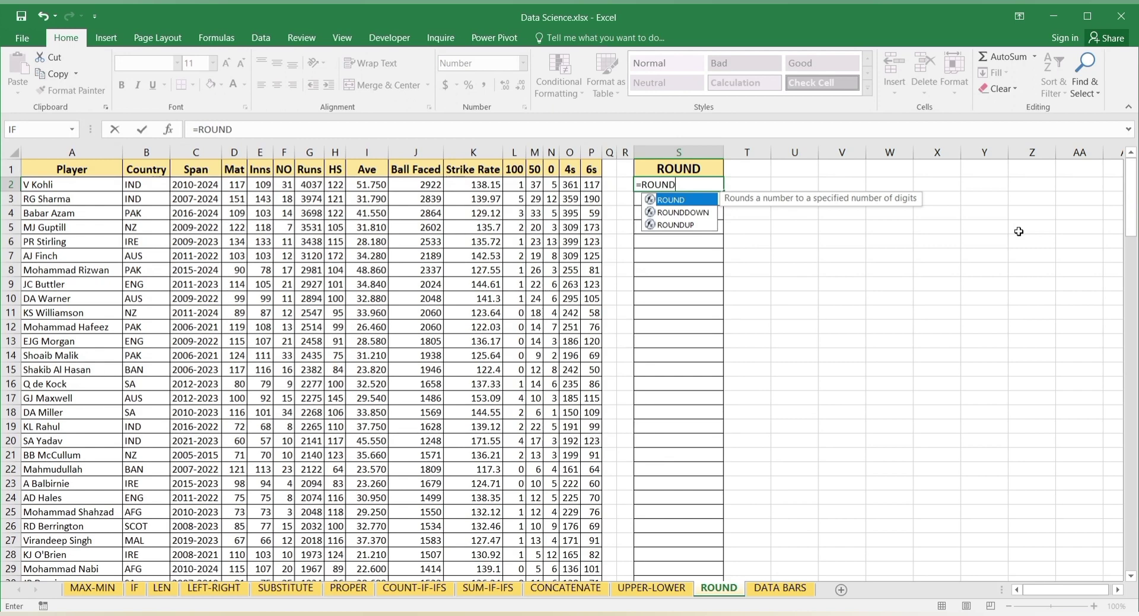
type("(")
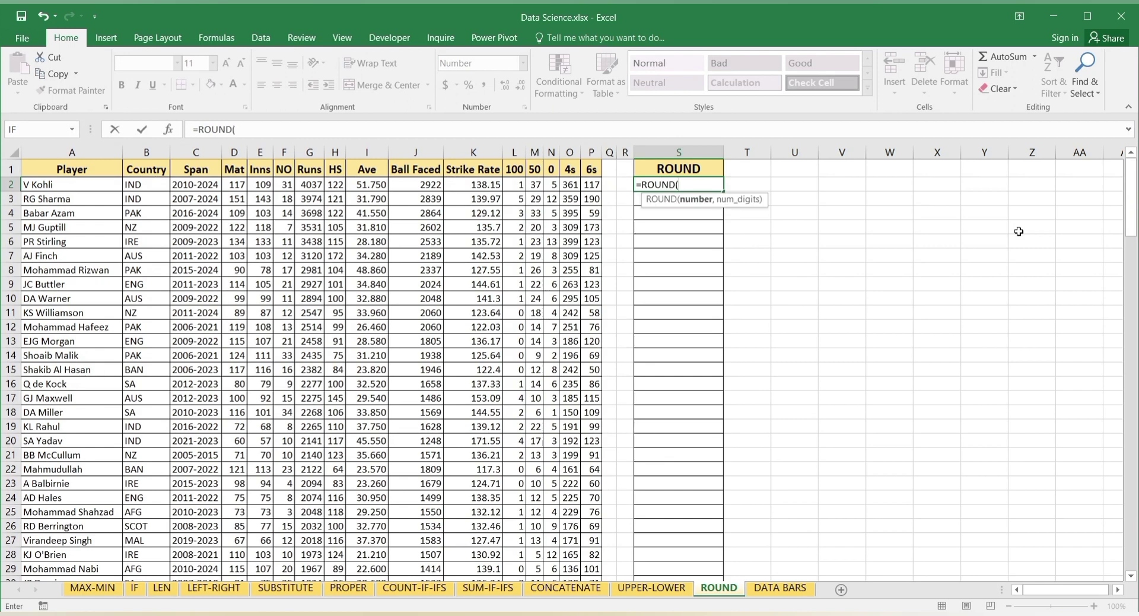
left_click(374, 186)
type(",")
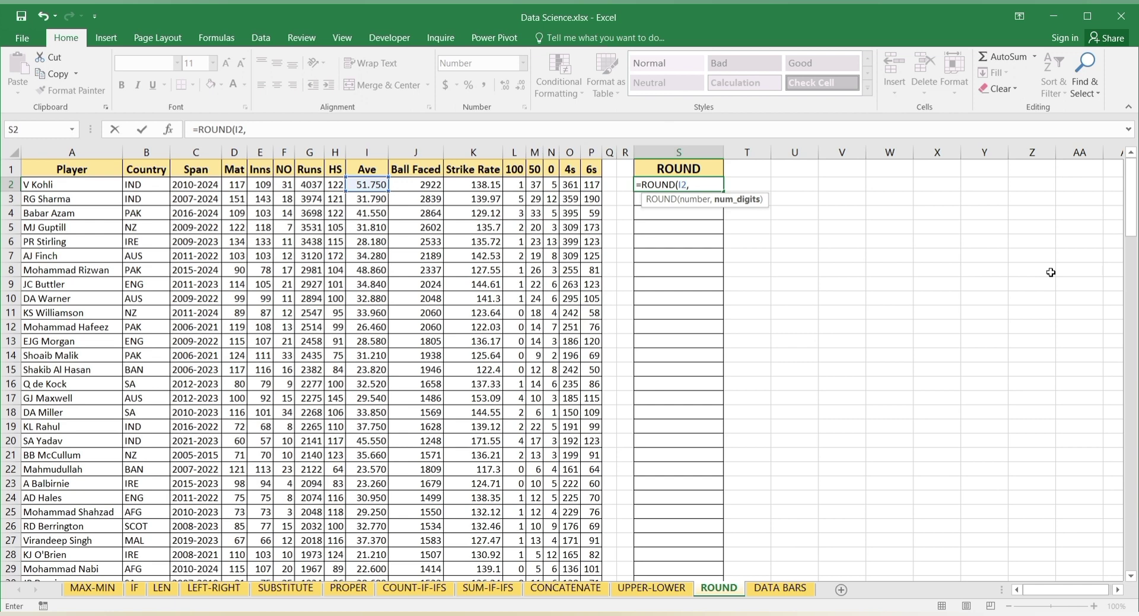
type("2)")
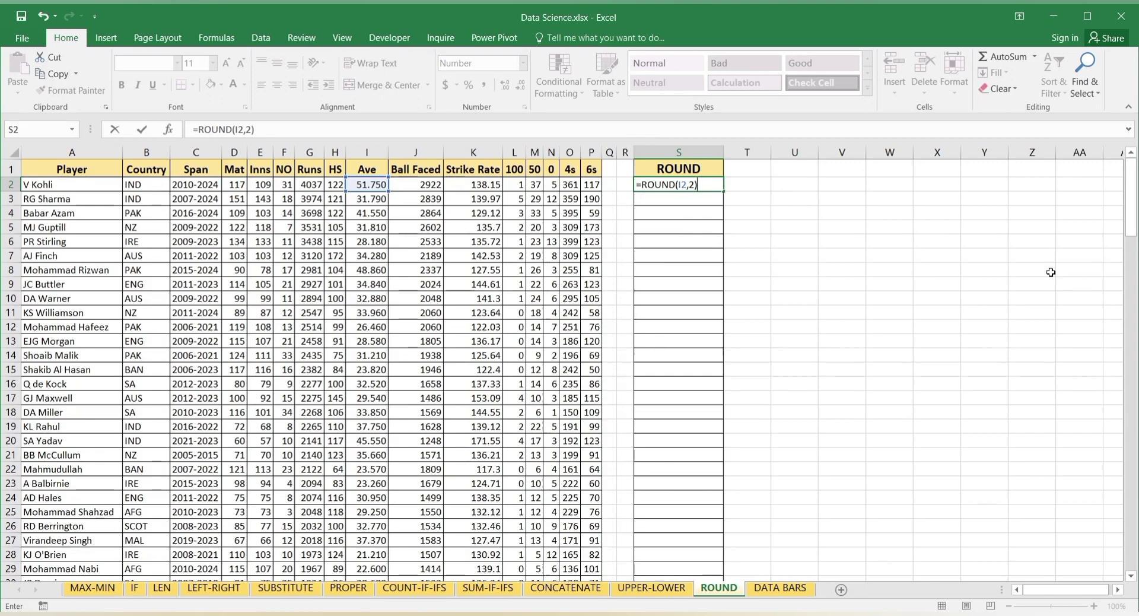
key("Return")
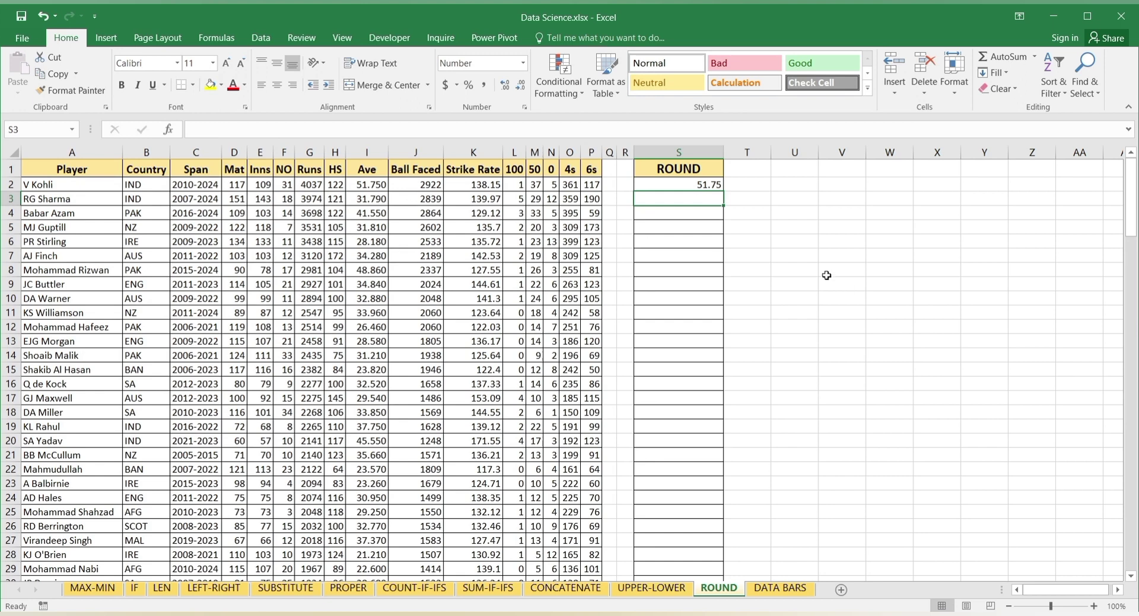
Copy the ROUND formula from S2 down to row 151
left_click(684, 183)
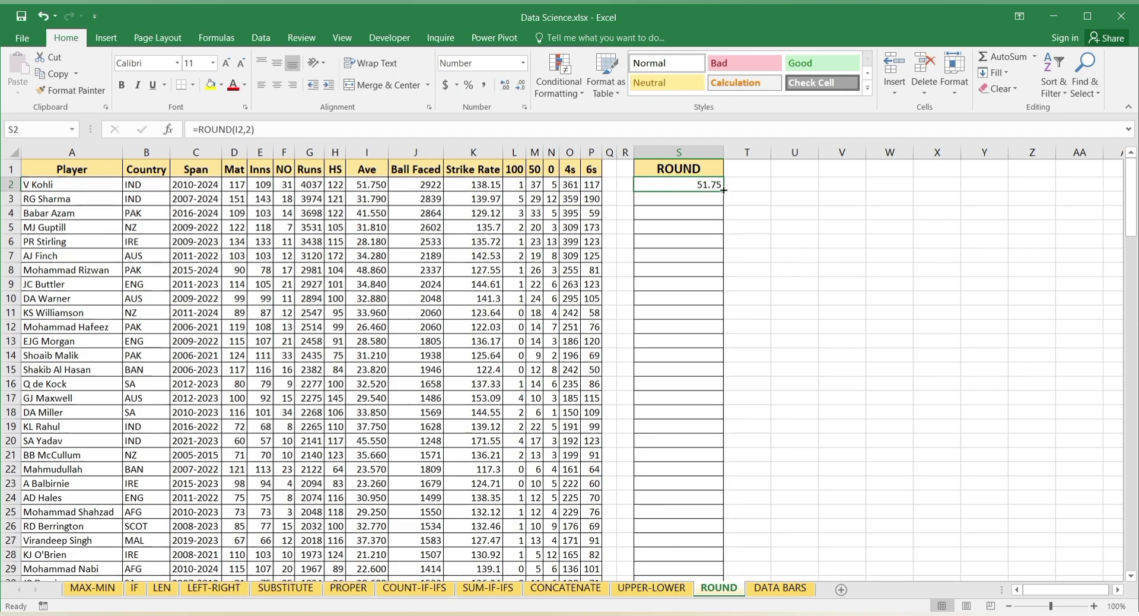
left_click_drag(722, 189, 690, 537)
scroll(800, 374, "up", 20)
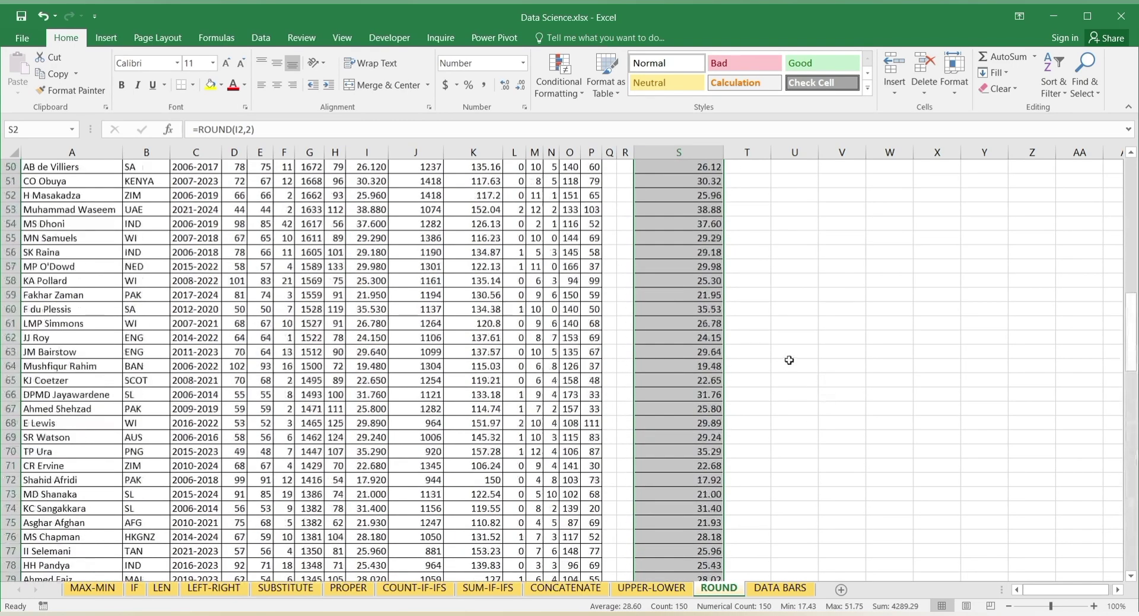
scroll(789, 360, "up", 7)
left_click(765, 226)
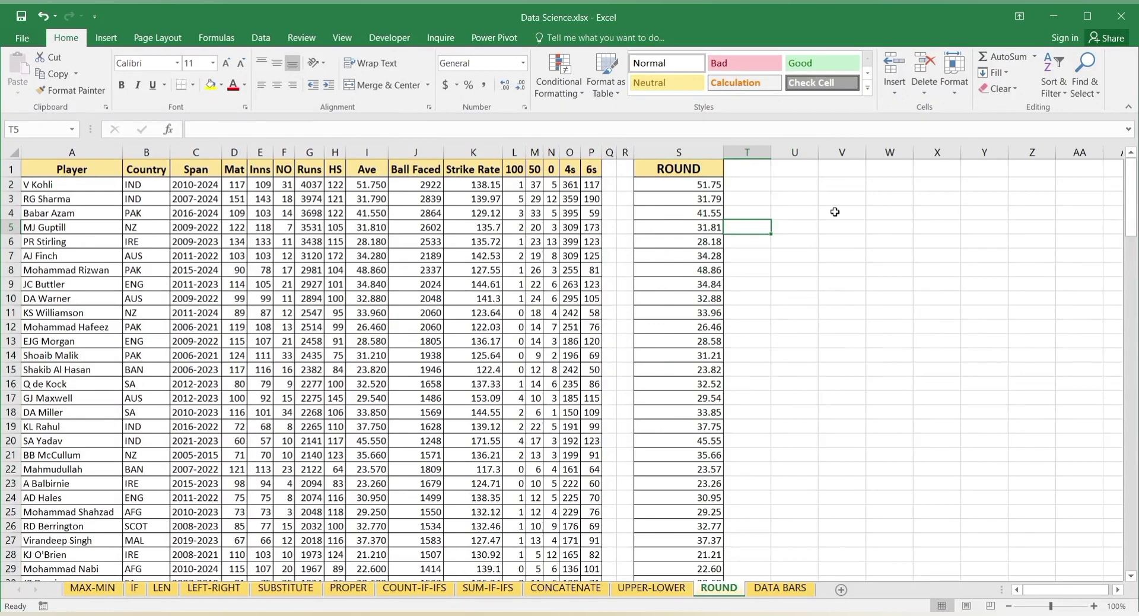
left_click(863, 241)
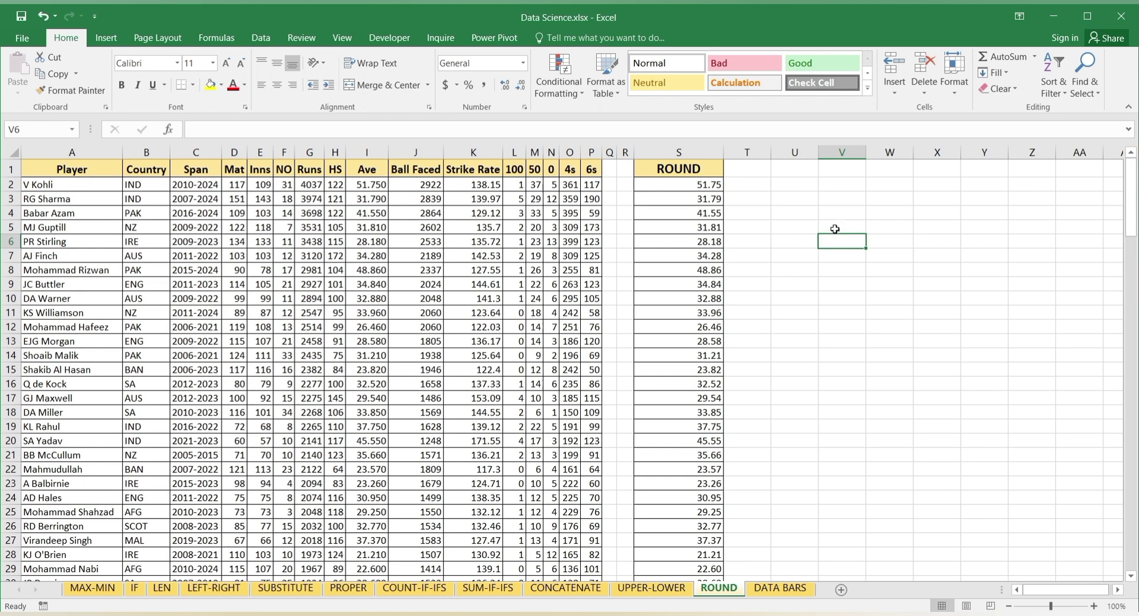